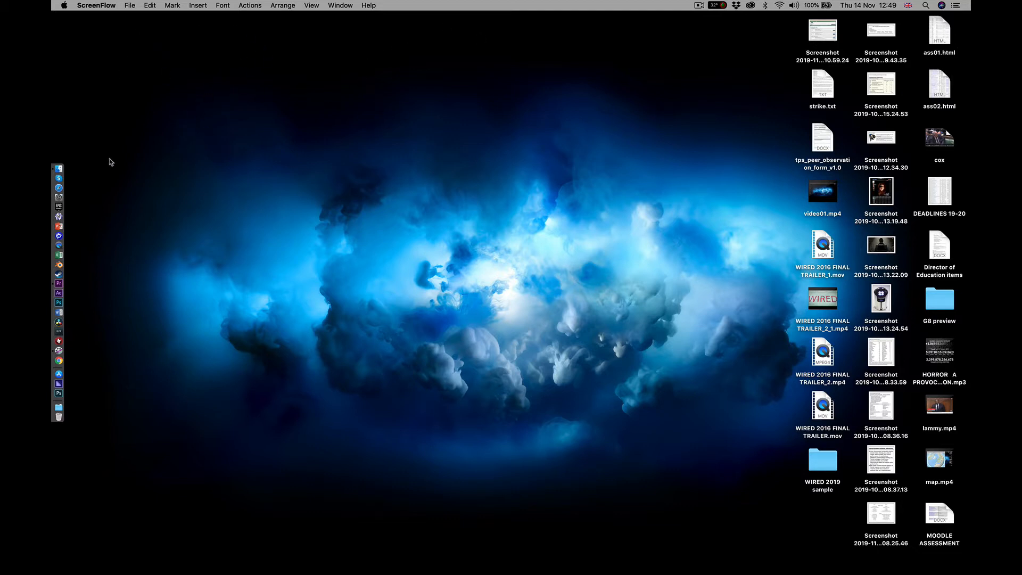
Connect Finder to the favourite server smb://ads.warwick.ac.uk/shared
left_click(59, 168)
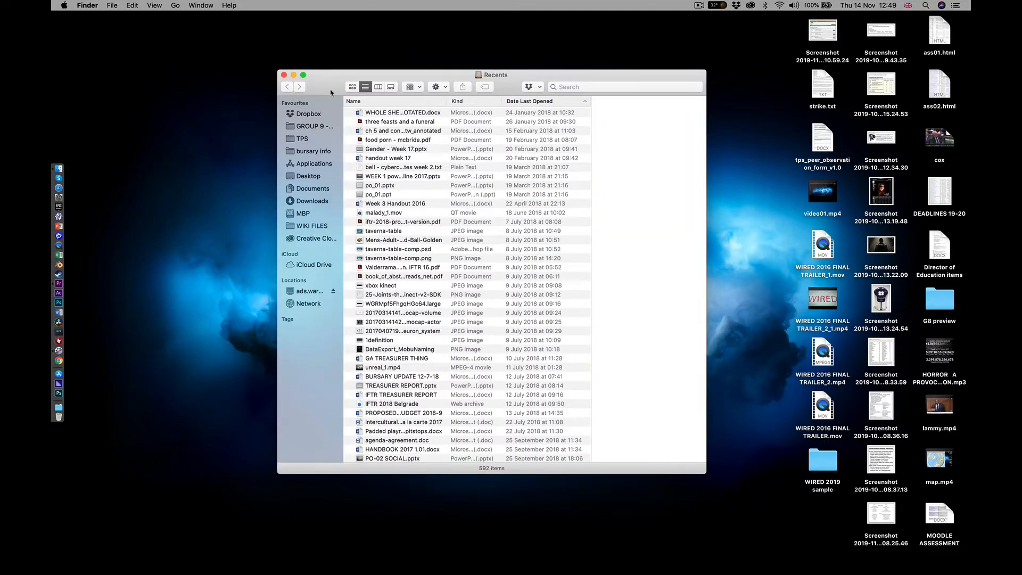
left_click(175, 5)
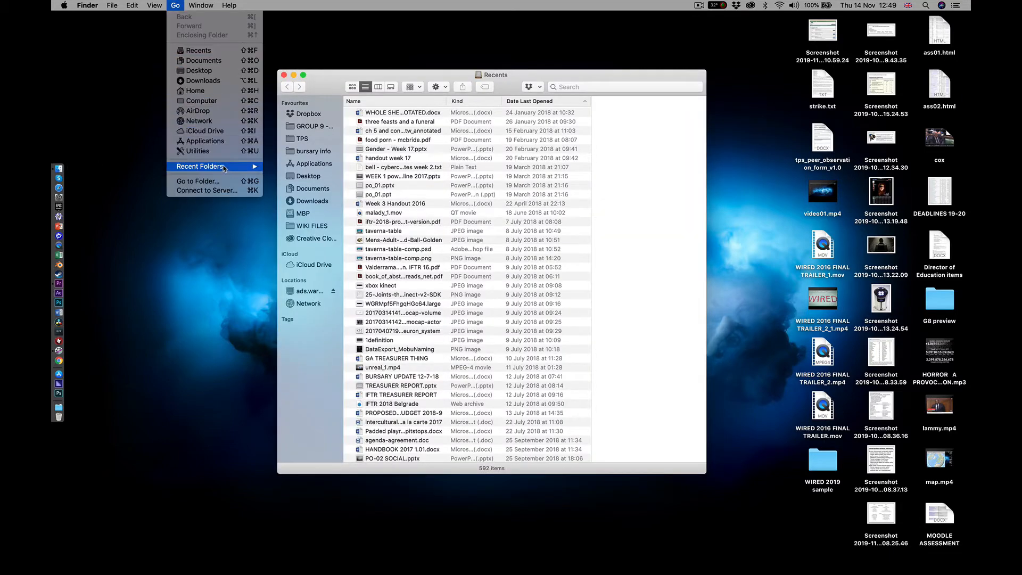
left_click(222, 190)
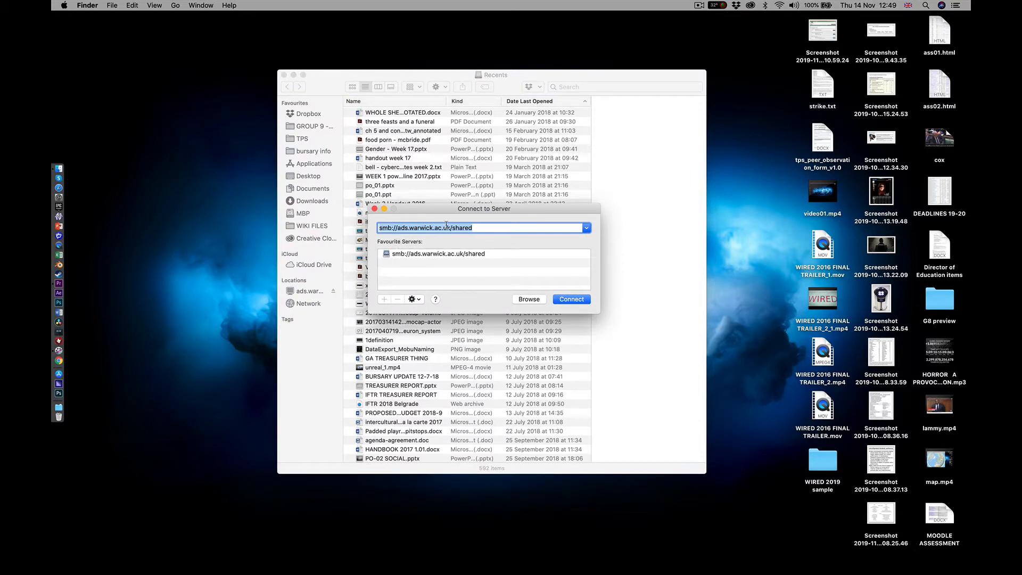
left_click(402, 255)
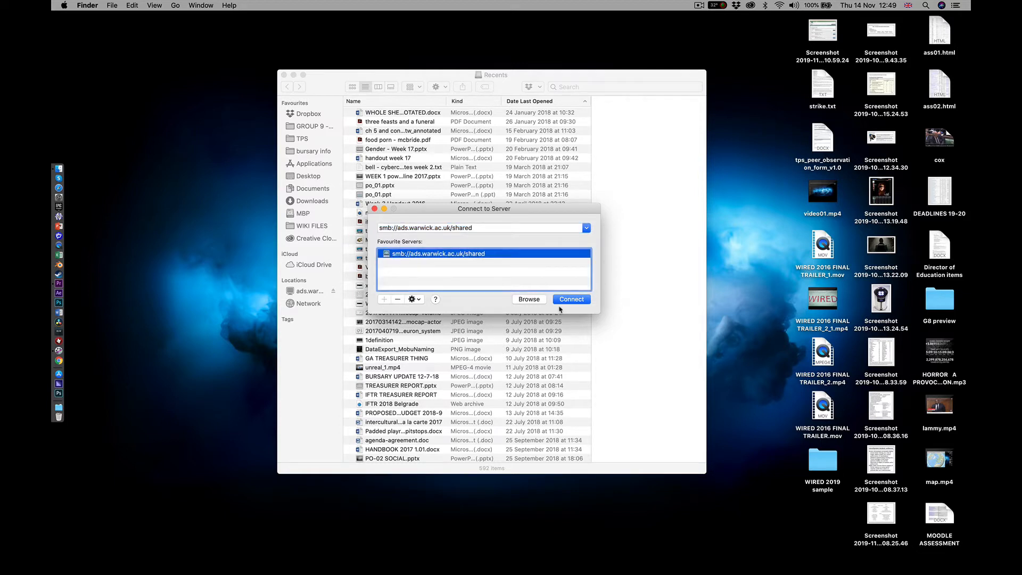
left_click(566, 299)
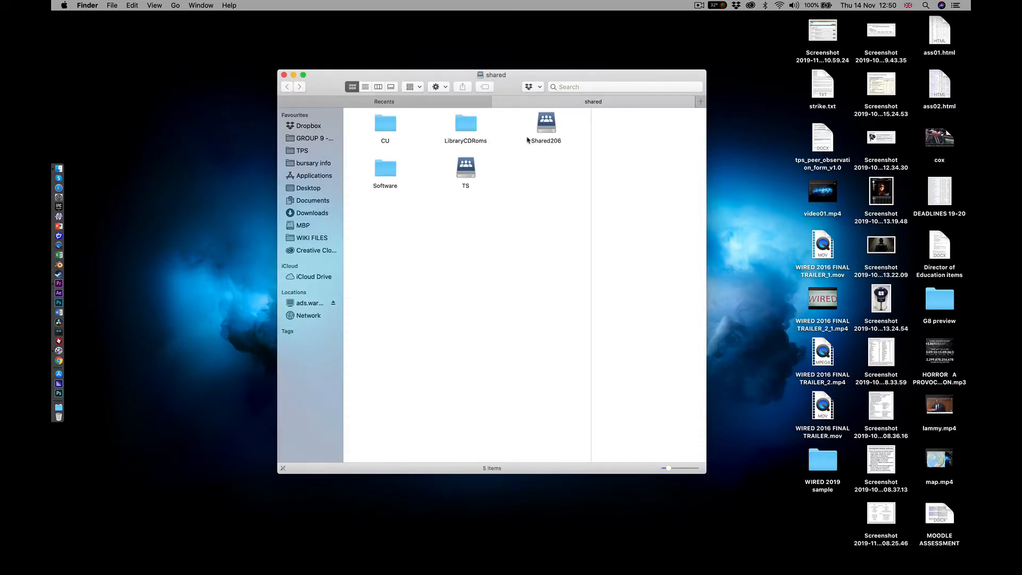
Open the SHARED folder inside Shared206 > TPS > TH235-Wired on the server
double_click(546, 128)
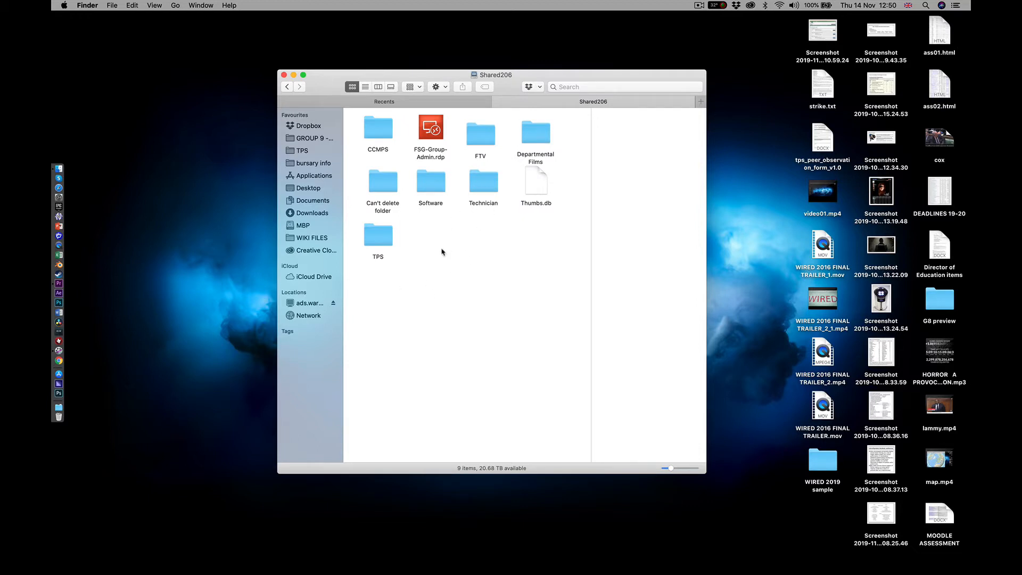
double_click(370, 243)
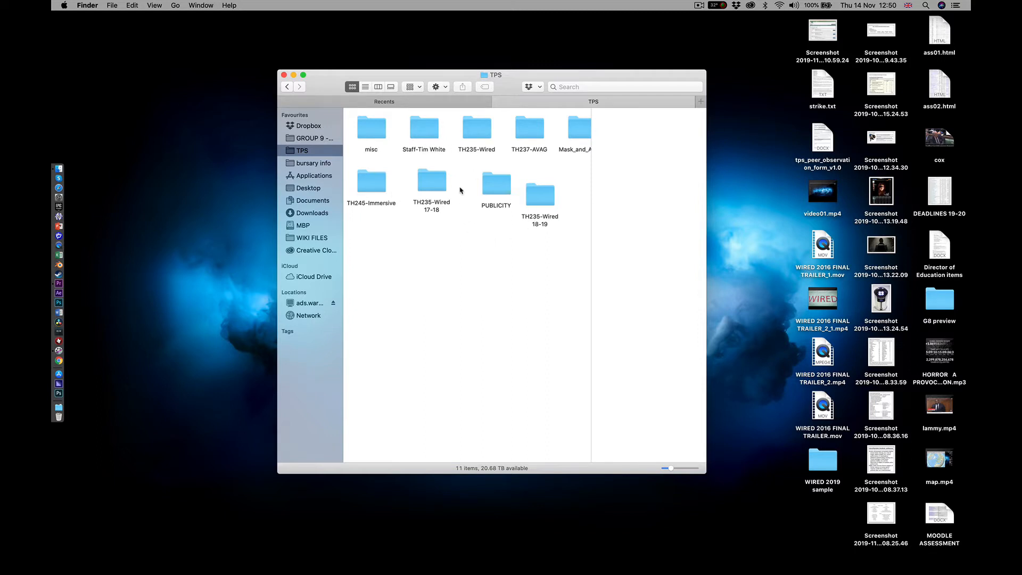
double_click(475, 138)
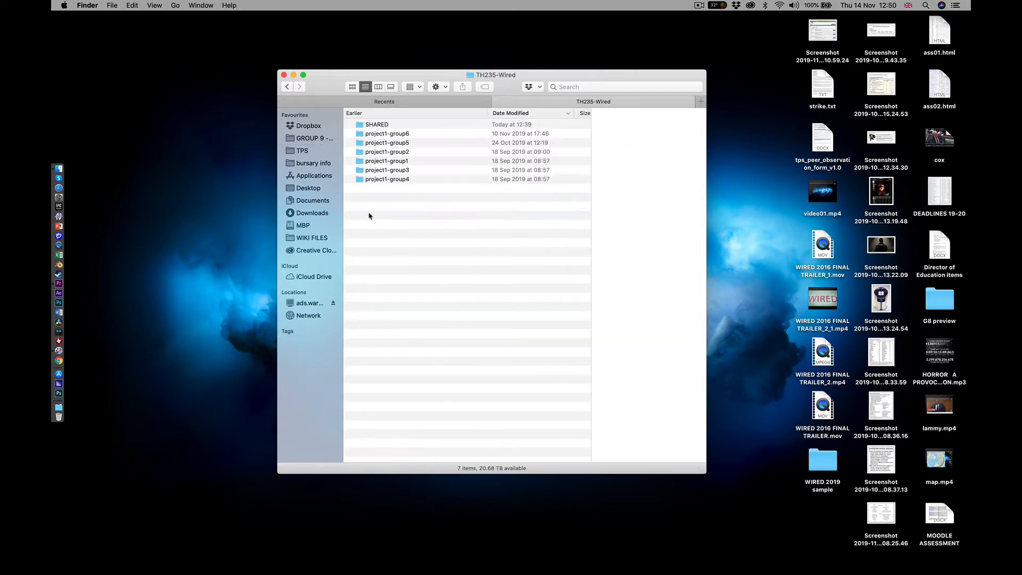
double_click(375, 125)
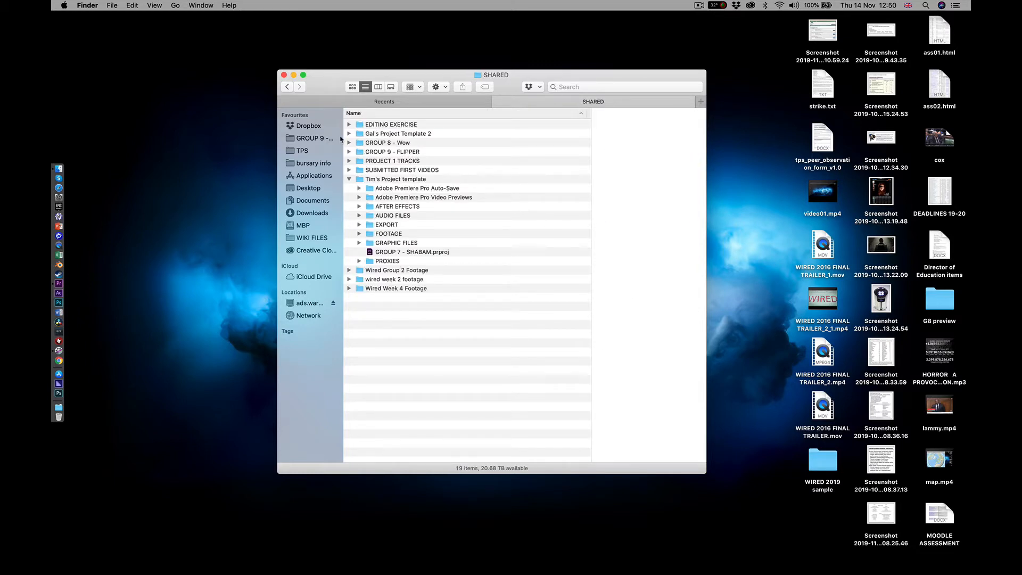
Widen the Finder sidebar and expand the GROUP 9 - FLIPPER folder to examine its subfolders
left_click_drag(340, 138, 377, 139)
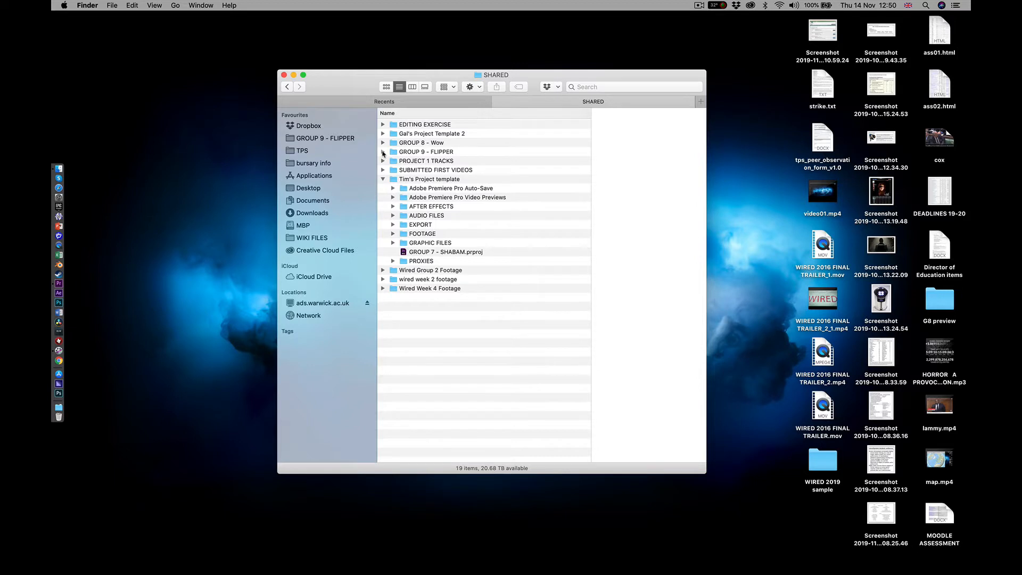
left_click(384, 153)
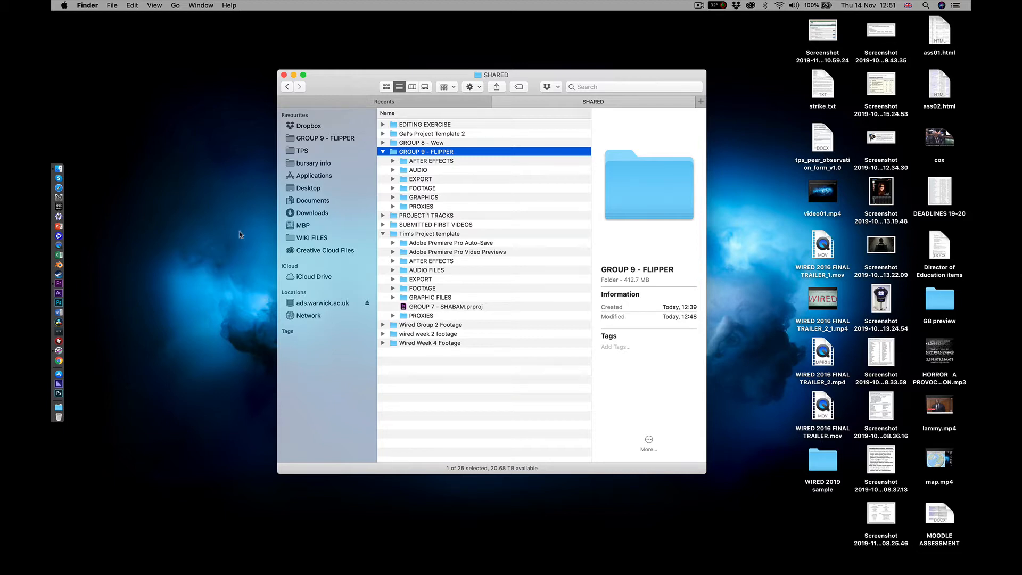
left_click_drag(239, 231, 175, 300)
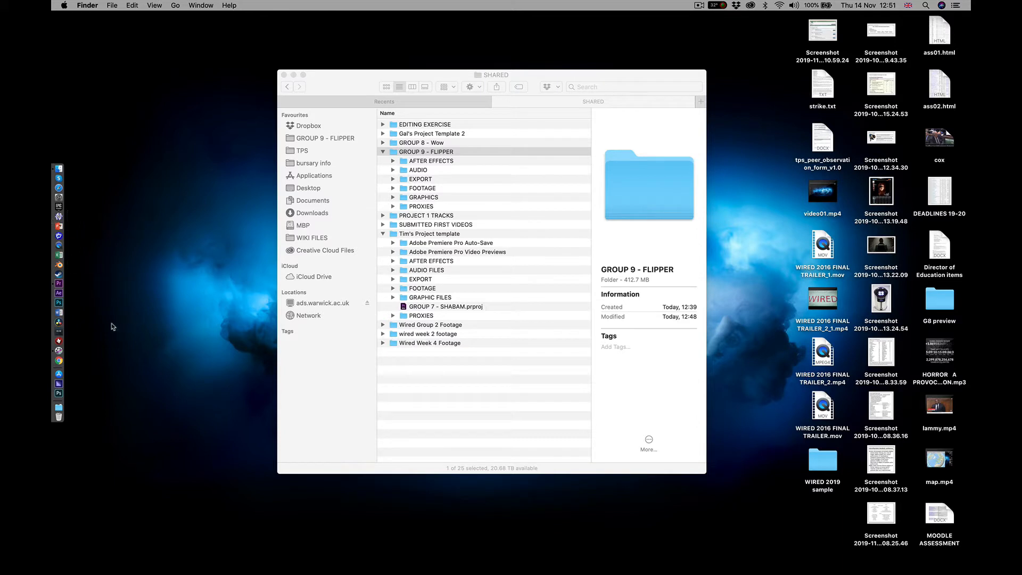
Switch to Premiere Pro and start a new project named Group 9 - Flipper, located in the GROUP 9 - FLIPPER folder
left_click(60, 284)
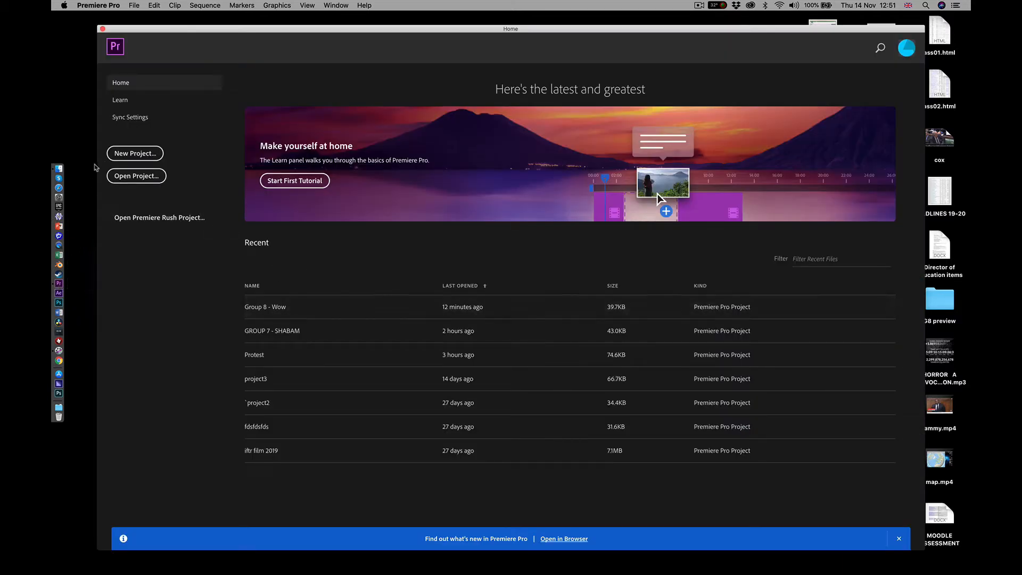
left_click(134, 157)
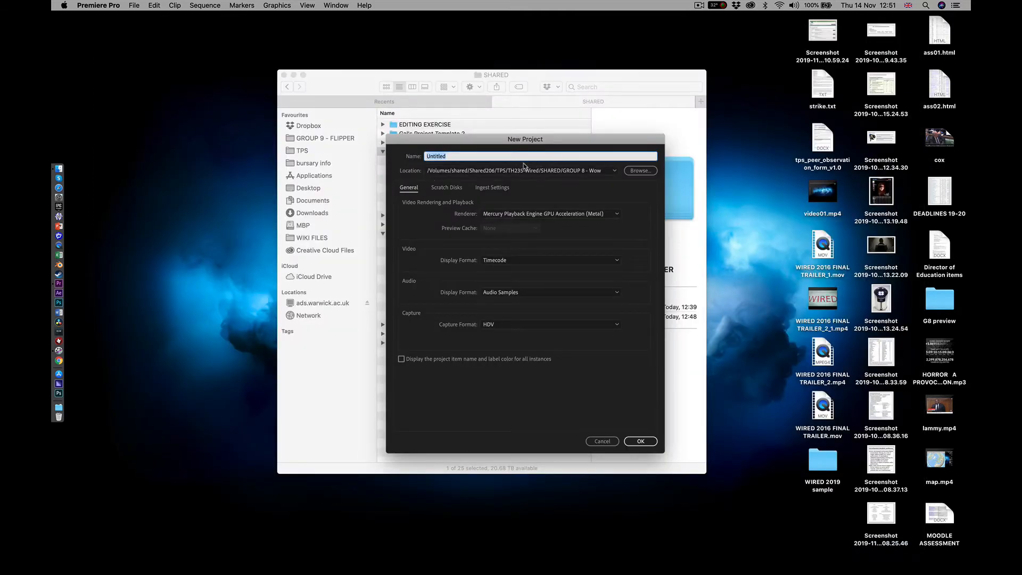
type("Group 9 - Flipper")
left_click(640, 171)
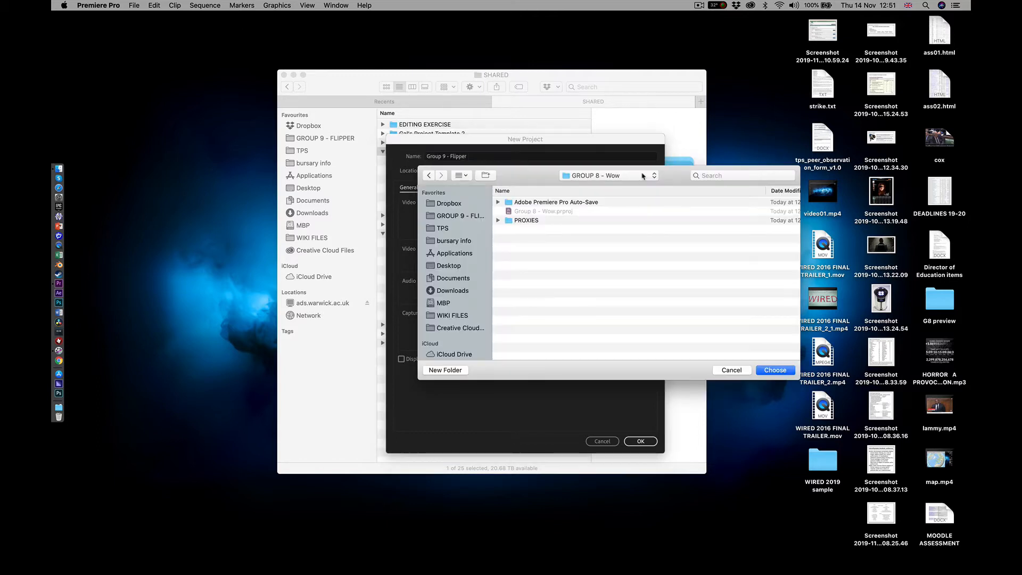
left_click(447, 217)
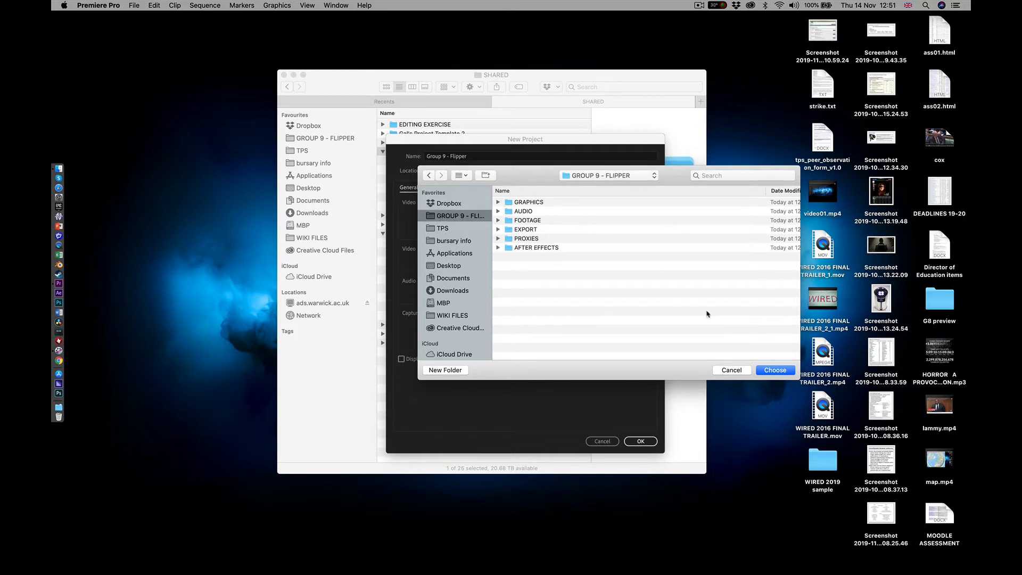
left_click(774, 370)
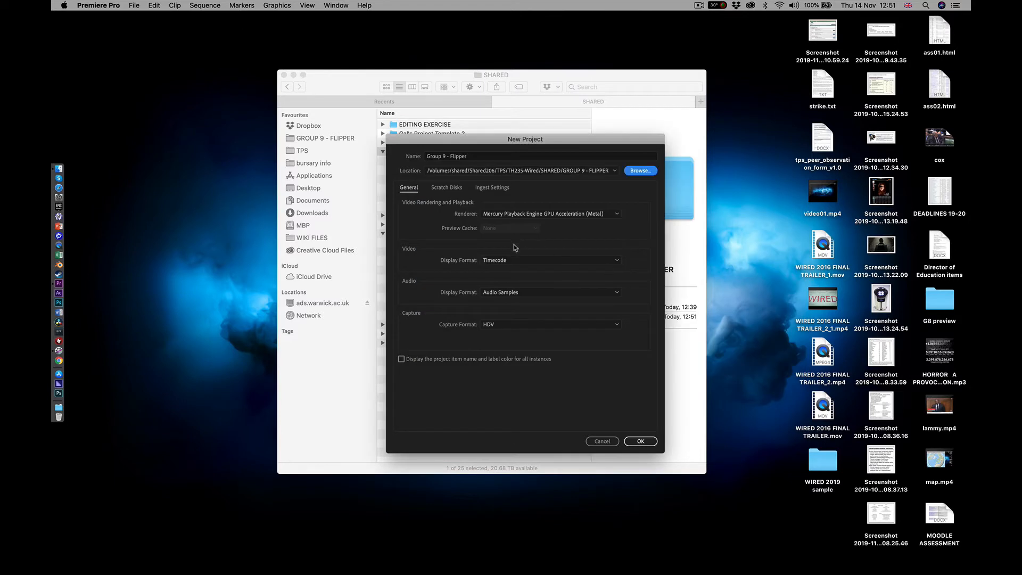
Review the scratch disks, then enable ingest with Create Proxies and the 1280x720 GoPro CineForm preset
left_click(443, 189)
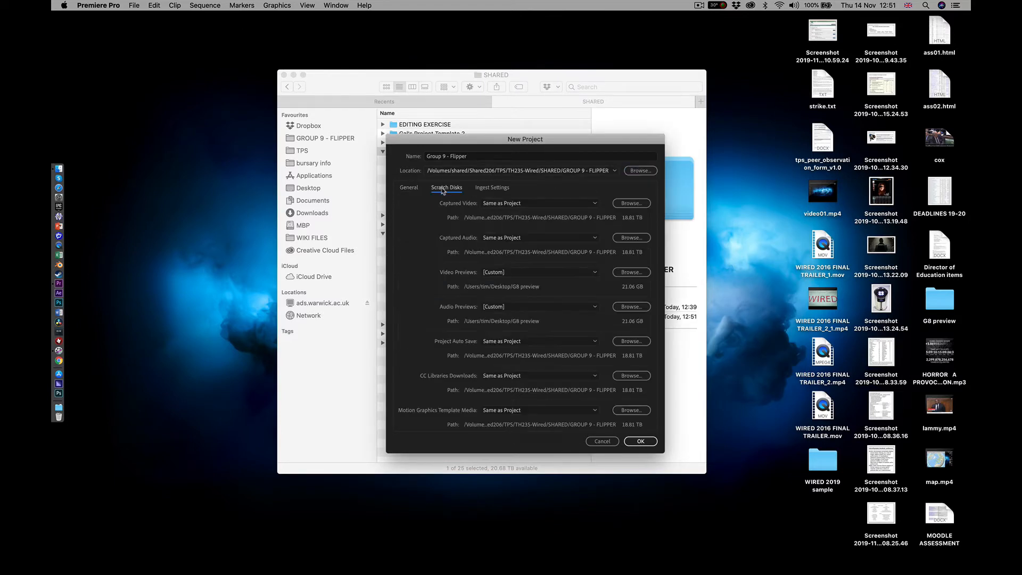
left_click(491, 189)
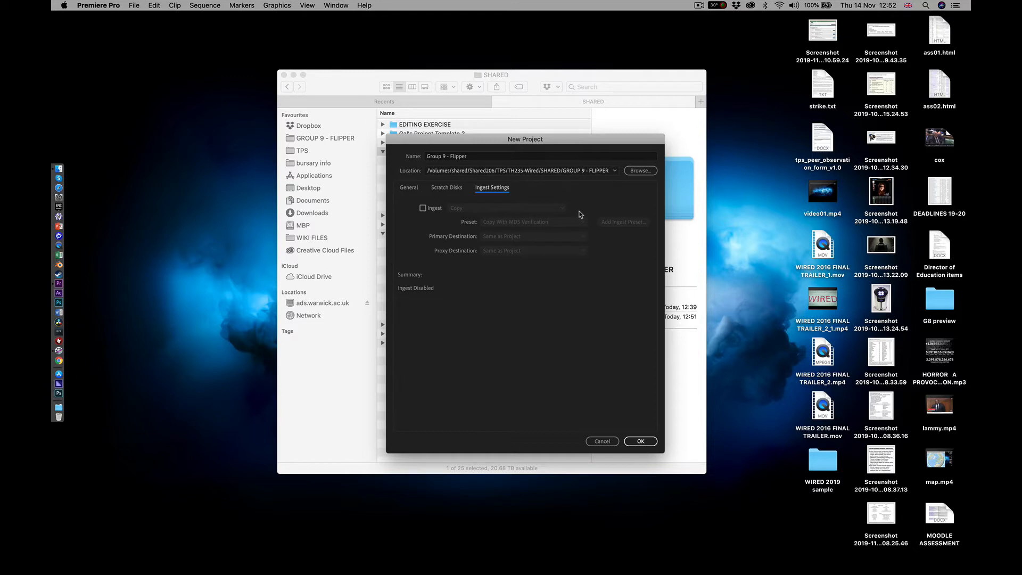
left_click(423, 208)
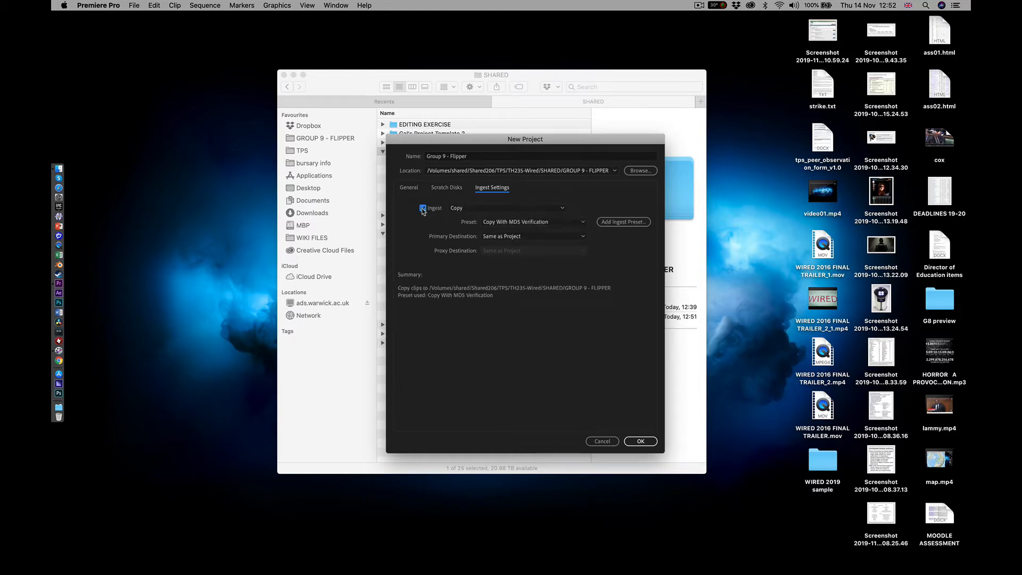
left_click(565, 212)
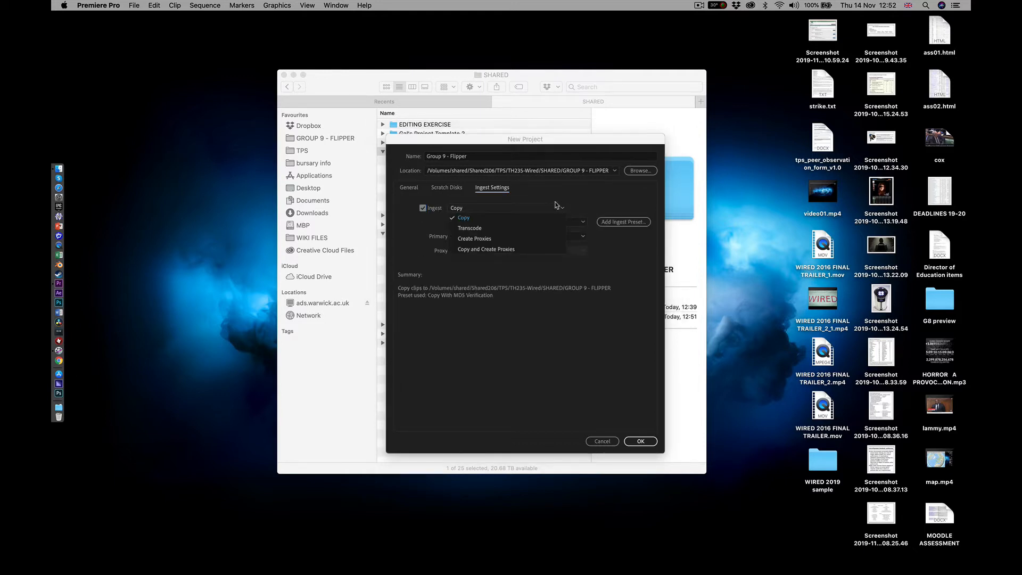
left_click(491, 240)
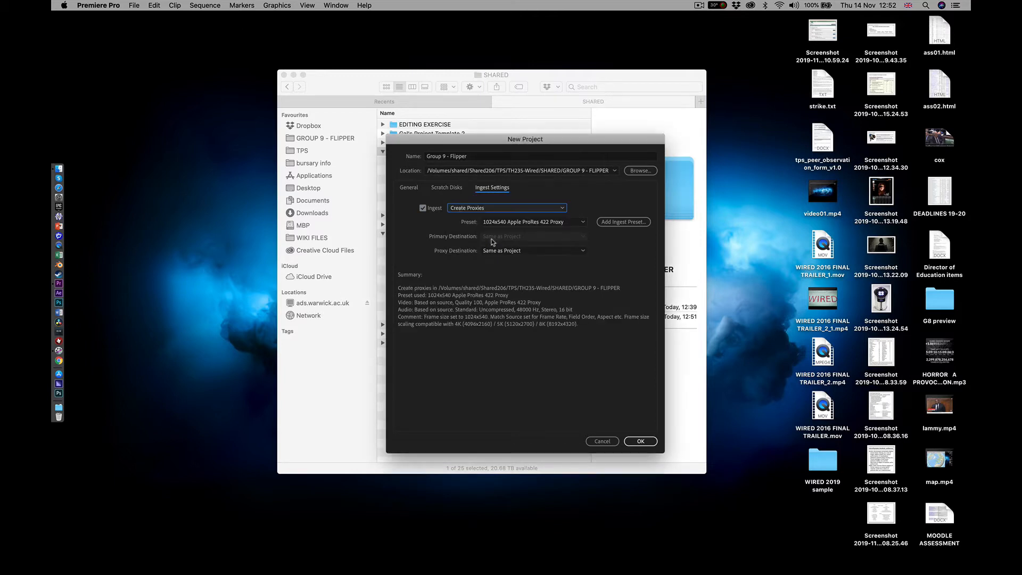
left_click(582, 223)
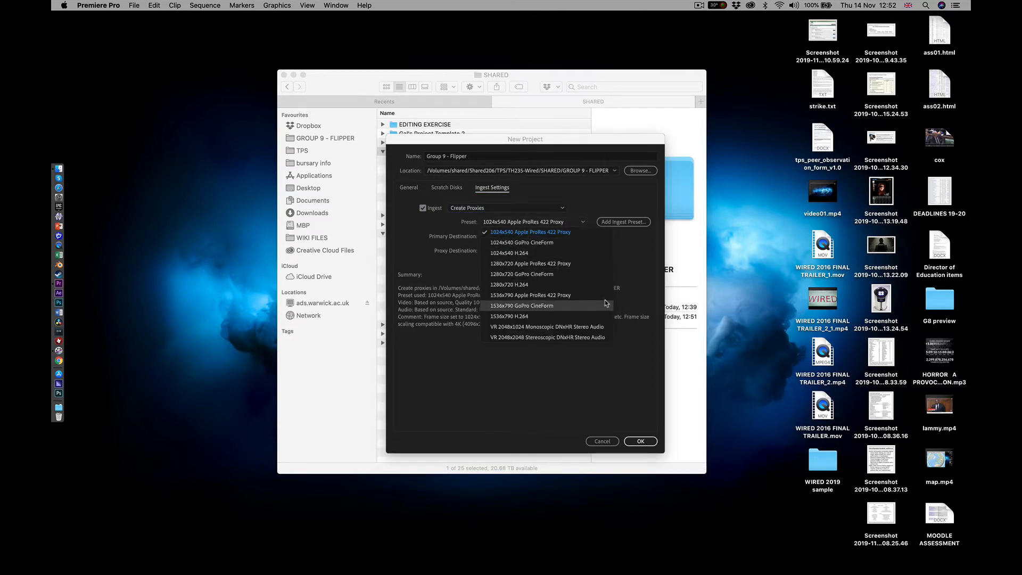
left_click(550, 275)
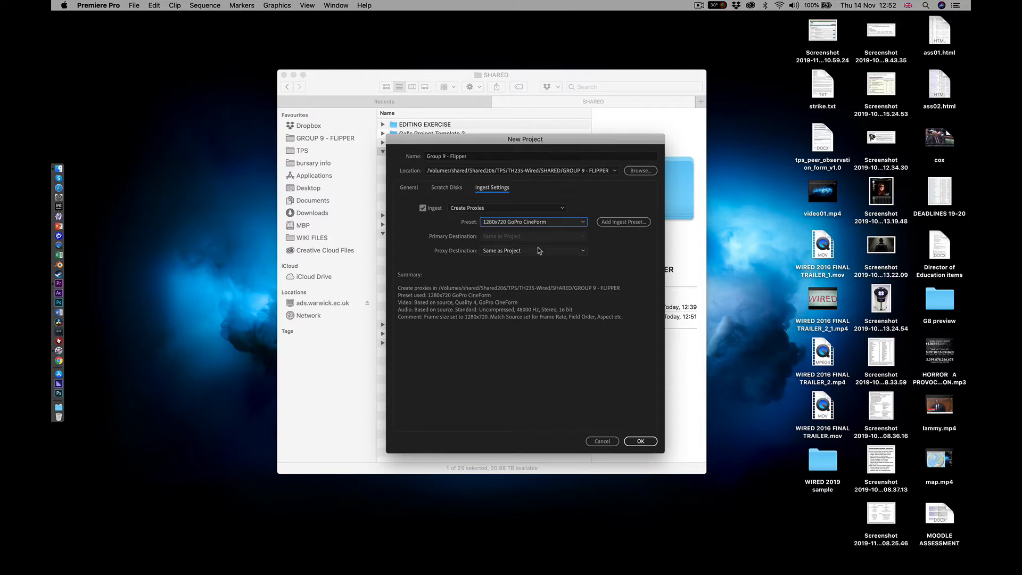
Set the proxy destination to the PROXIES folder in GROUP 9 - FLIPPER and create the project
left_click(584, 253)
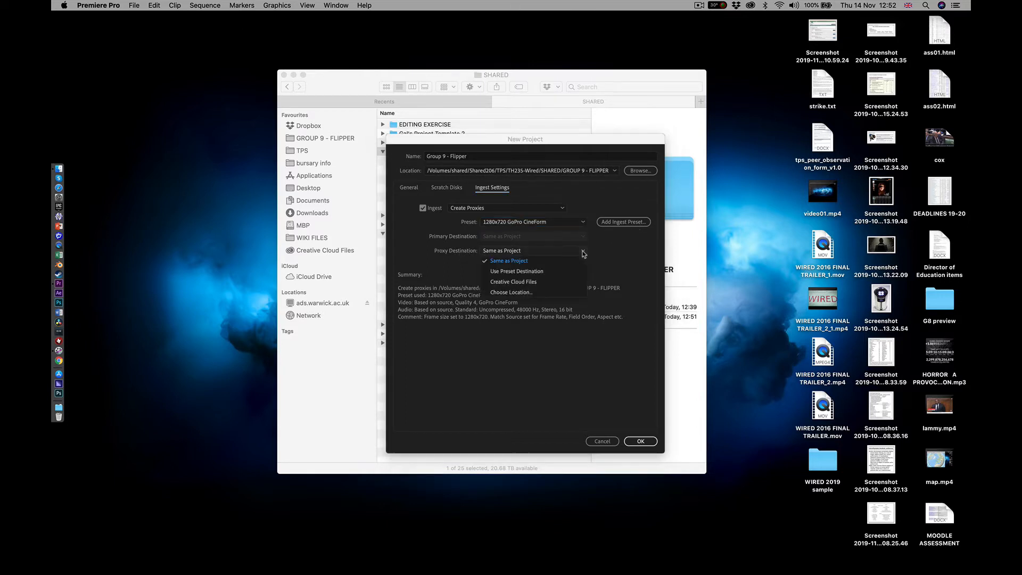
left_click(515, 293)
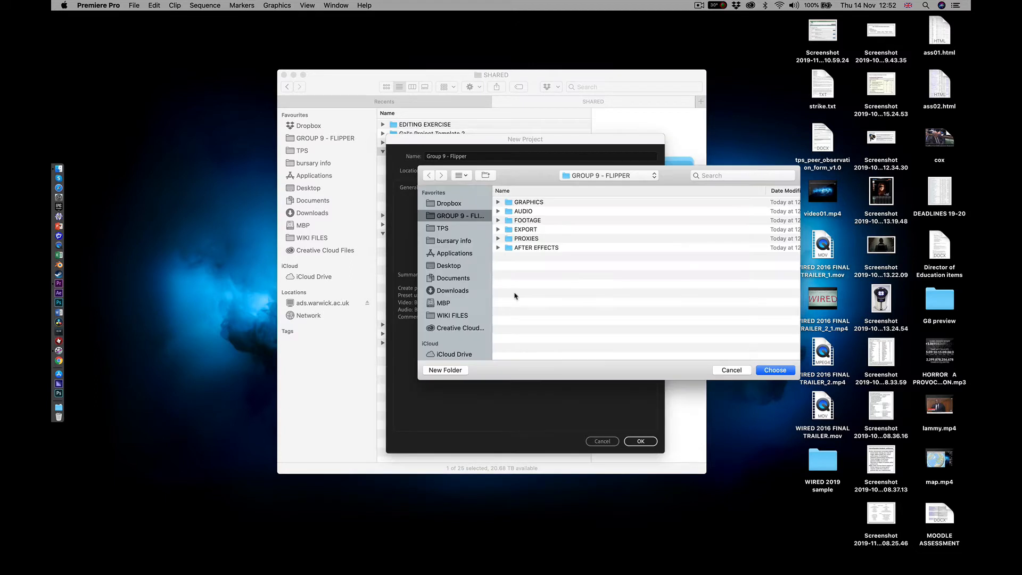
left_click(517, 241)
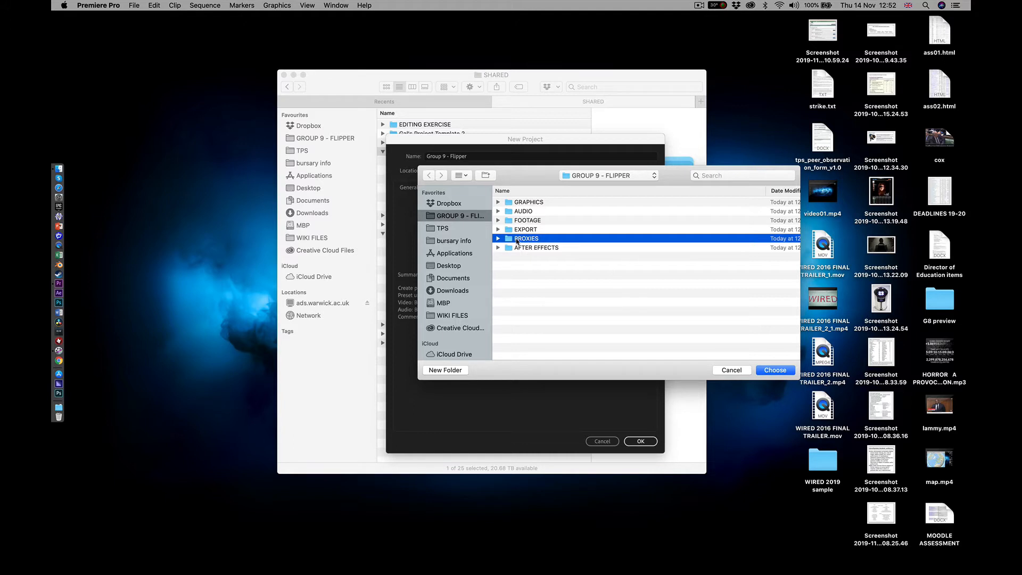
left_click(777, 370)
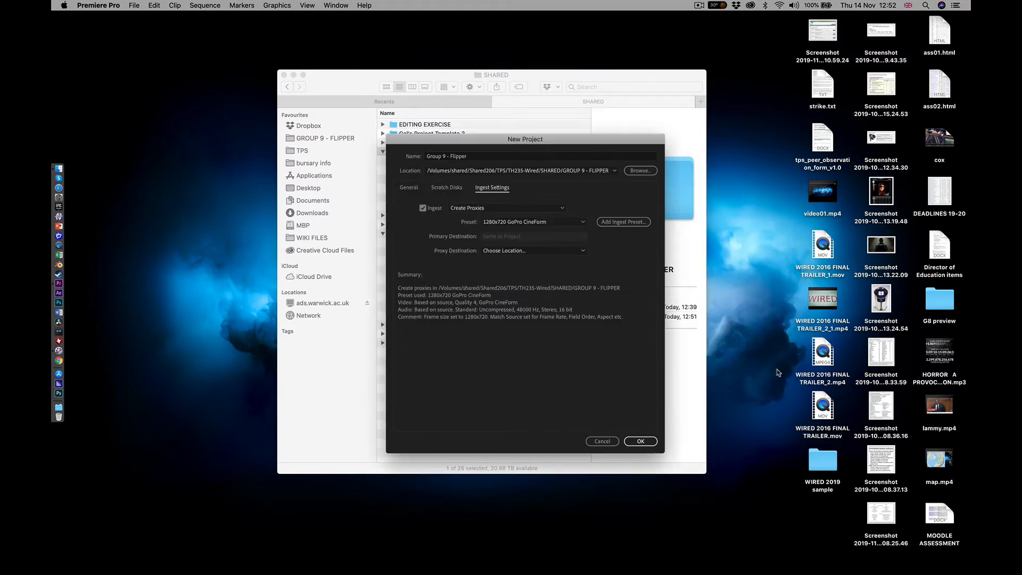
left_click(639, 442)
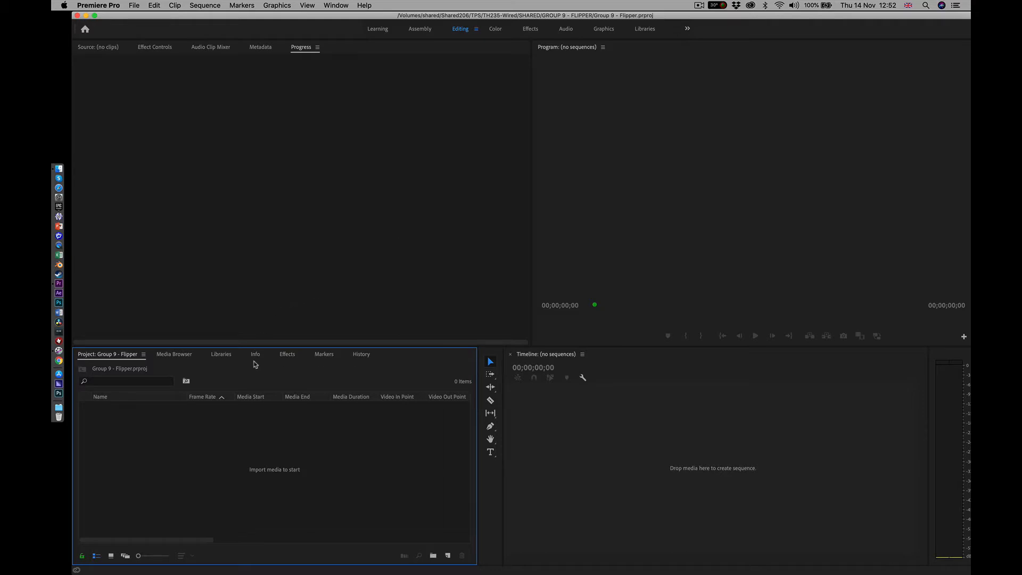
Import all four video clips from the FOOTAGE folder of GROUP 9 - FLIPPER into the project
right_click(163, 442)
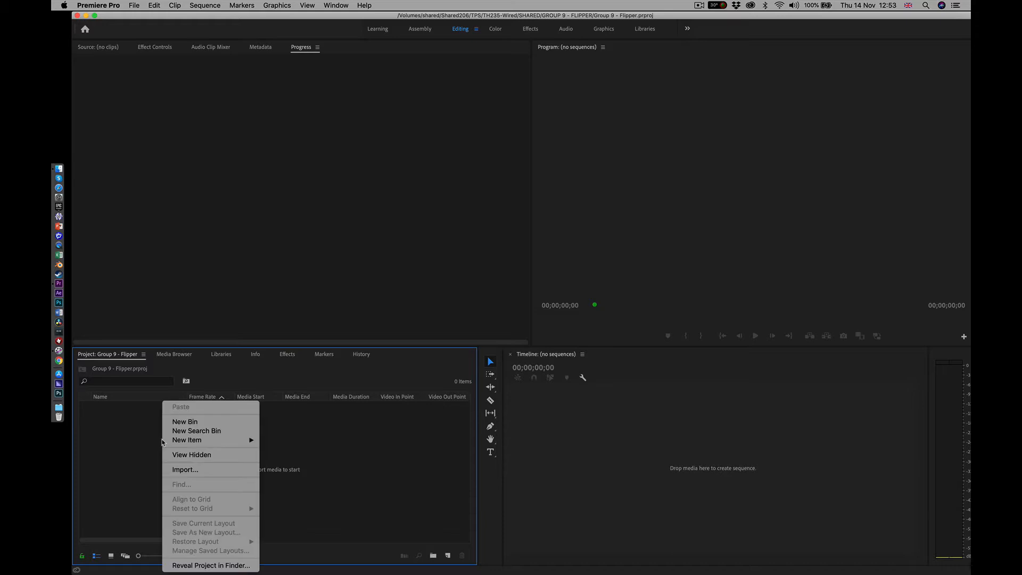
left_click(183, 470)
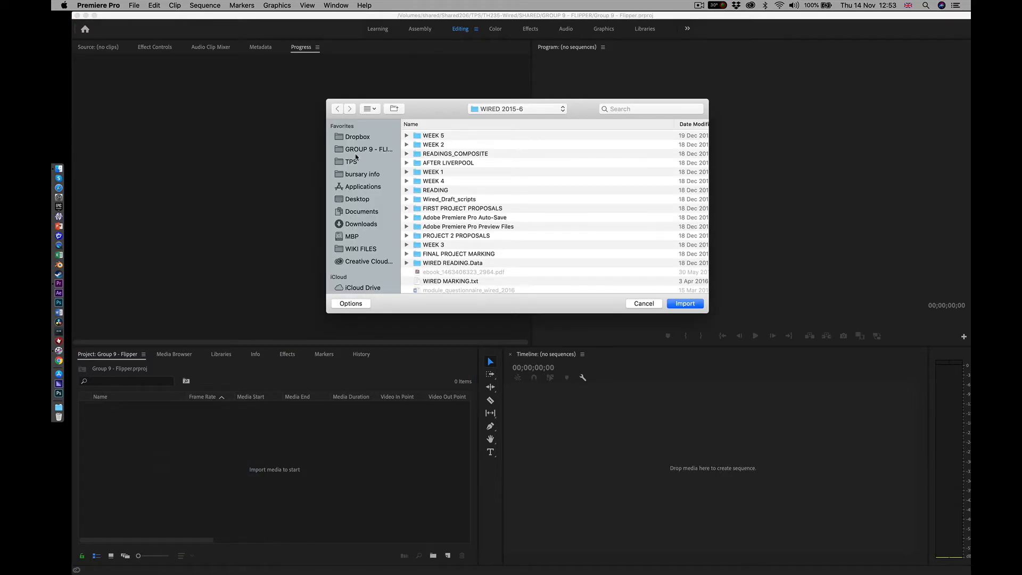
left_click(356, 150)
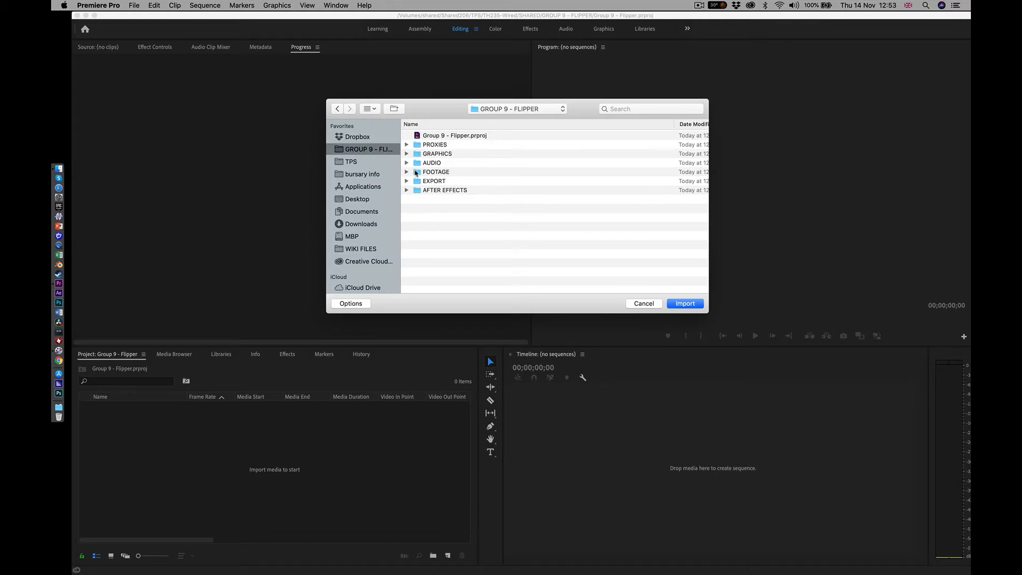
left_click(416, 173)
double_click(416, 173)
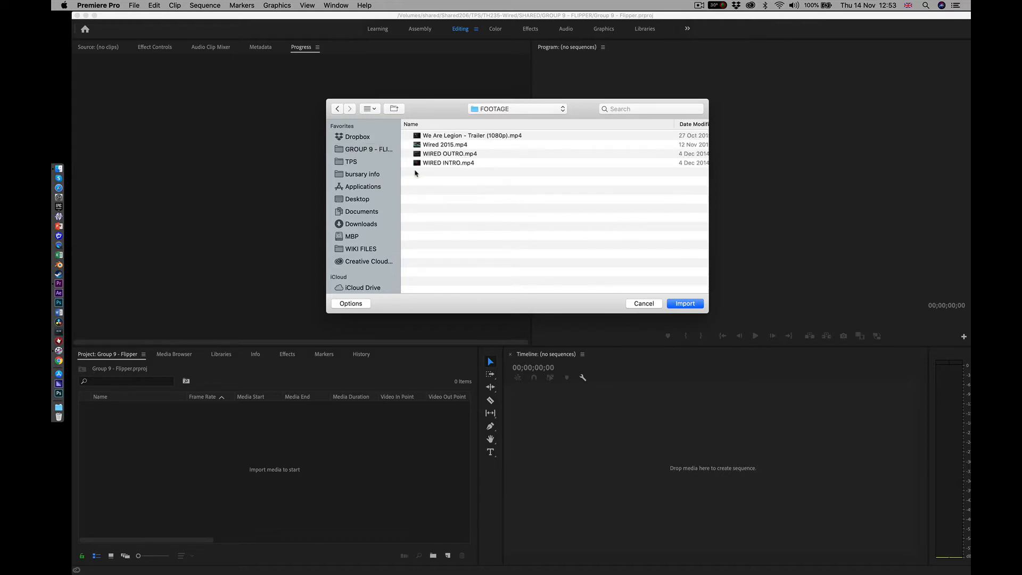
left_click(436, 137)
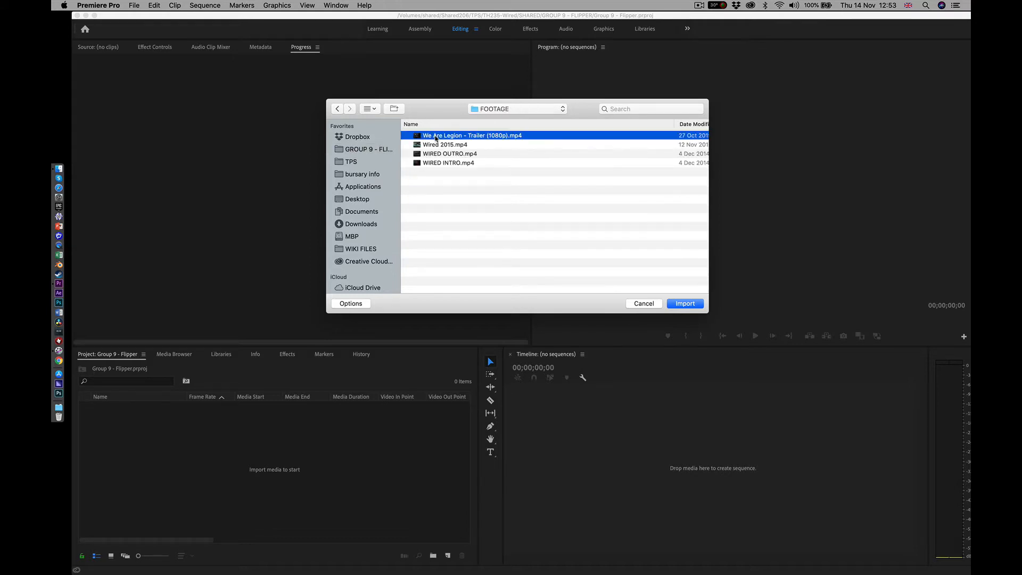
left_click(435, 163, "shift")
left_click(685, 304)
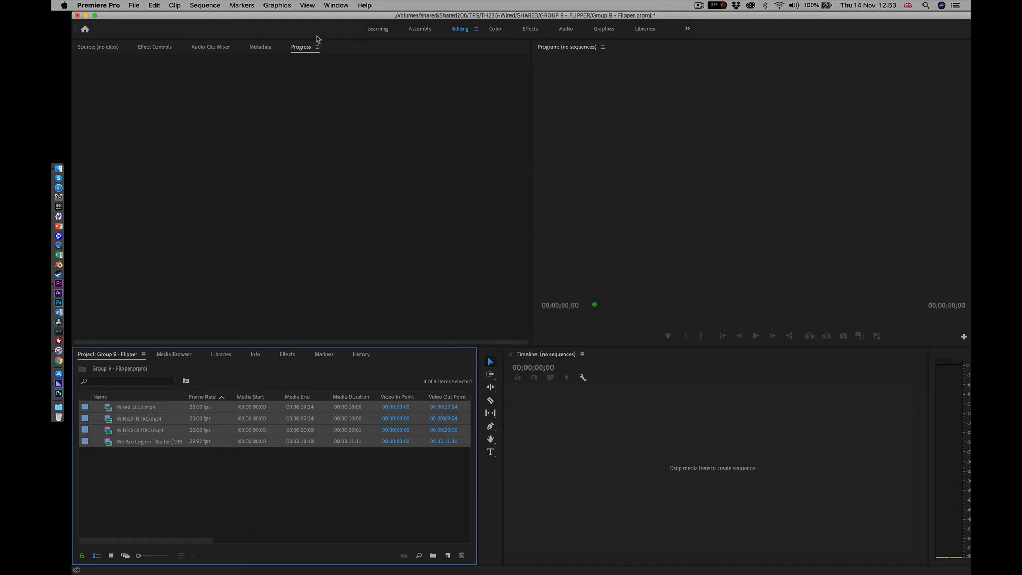
Check the list of available panels and the proxy job status, then bring back the Source monitor
left_click(327, 6)
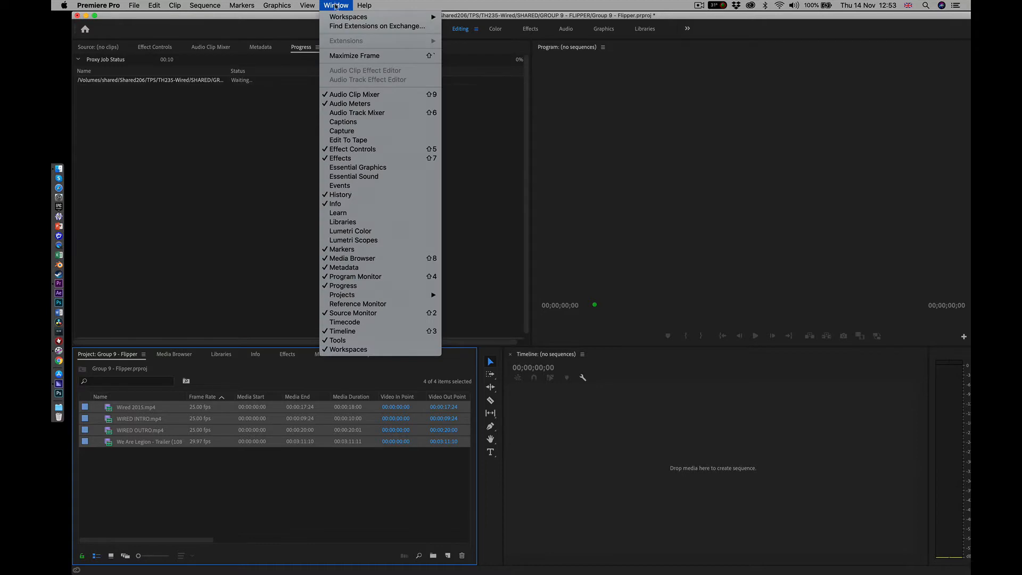
left_click(258, 32)
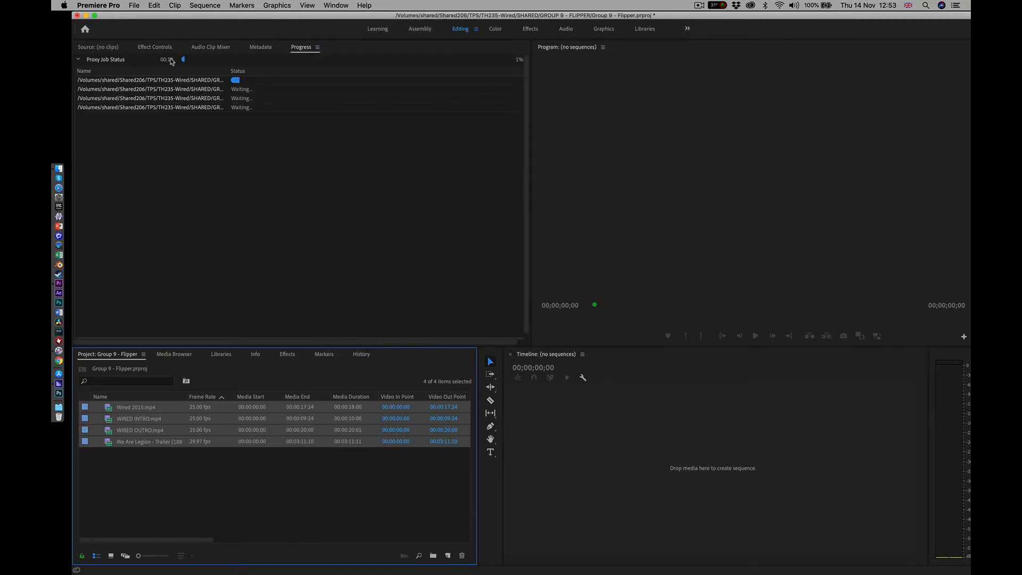
left_click(98, 47)
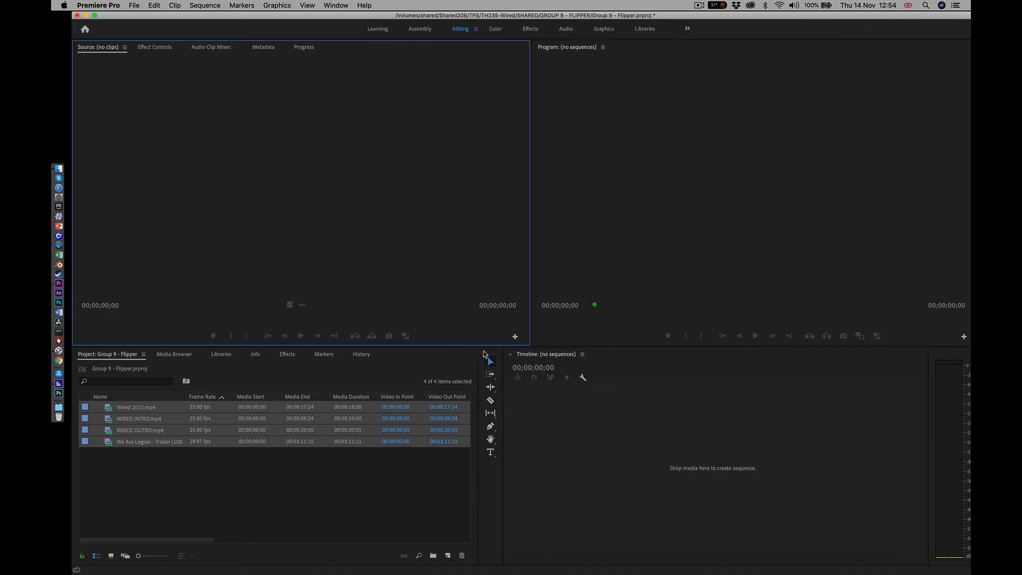
Review the Button Editor of the Source and Program monitors, then check the proxy job status
left_click(515, 337)
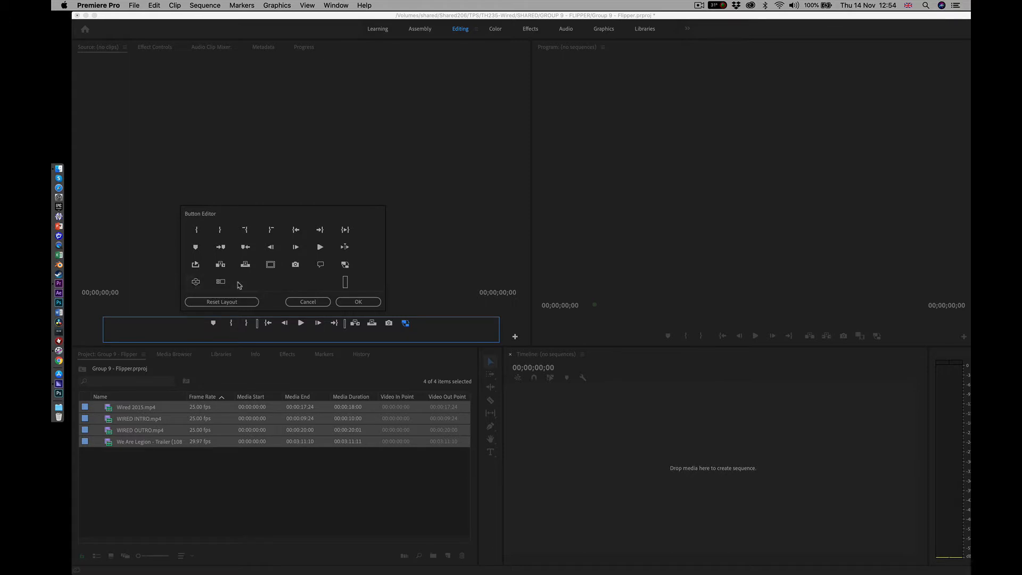
left_click(359, 302)
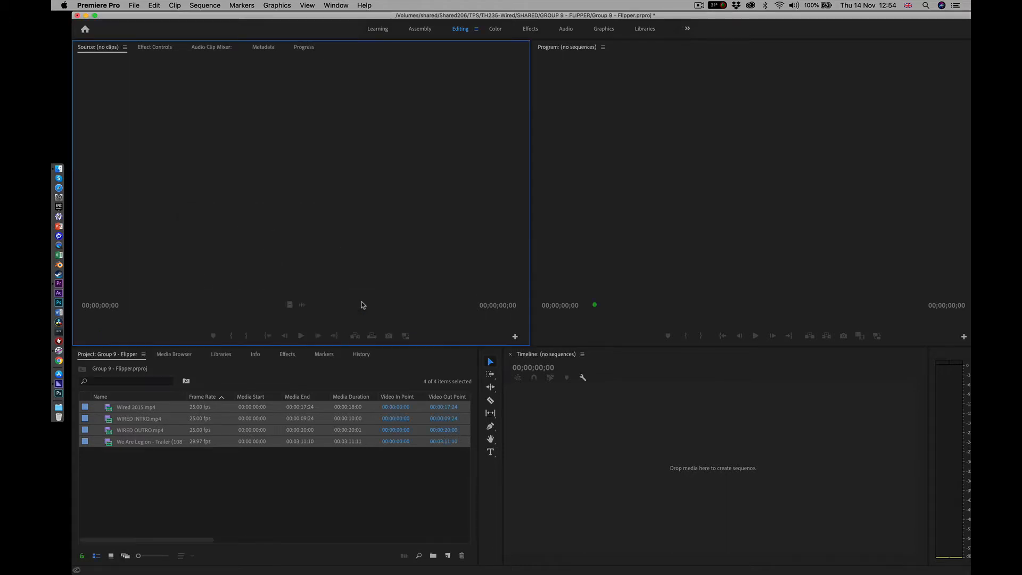
left_click(963, 335)
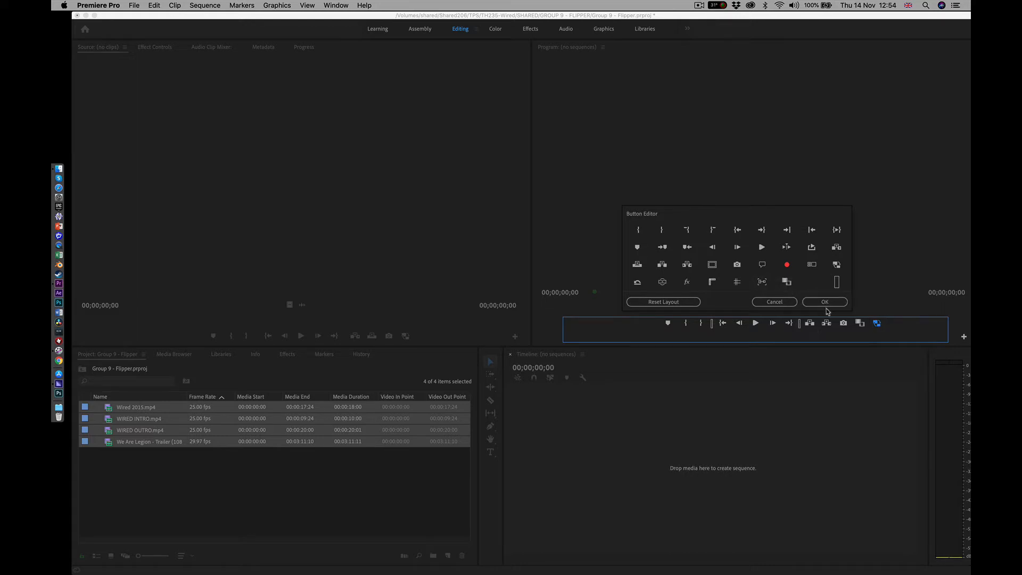
left_click(825, 303)
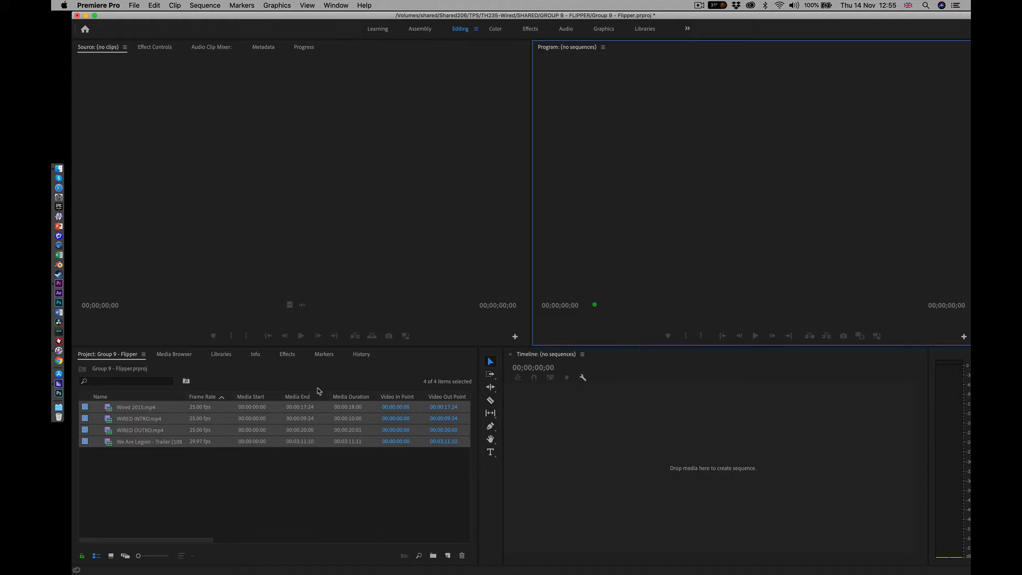
left_click(308, 47)
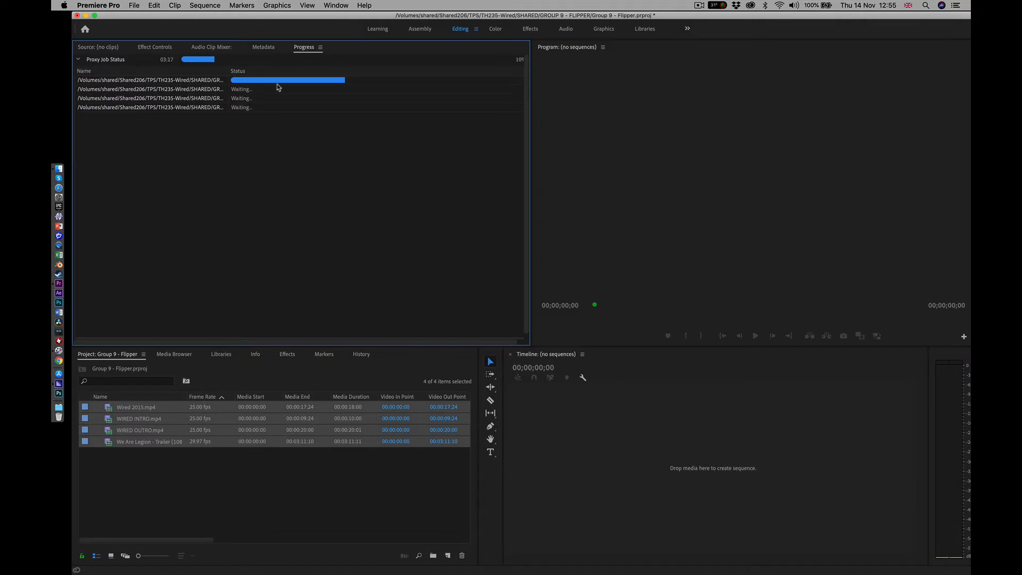
left_click(97, 48)
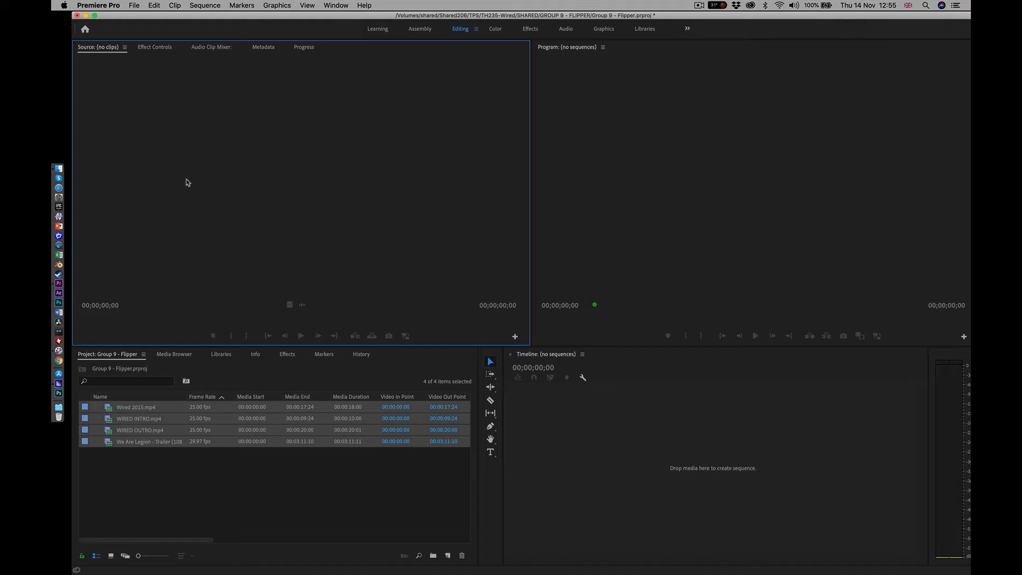
Search the keyboard shortcuts for "render" and inspect the commands assigned to the Return key
left_click(96, 7)
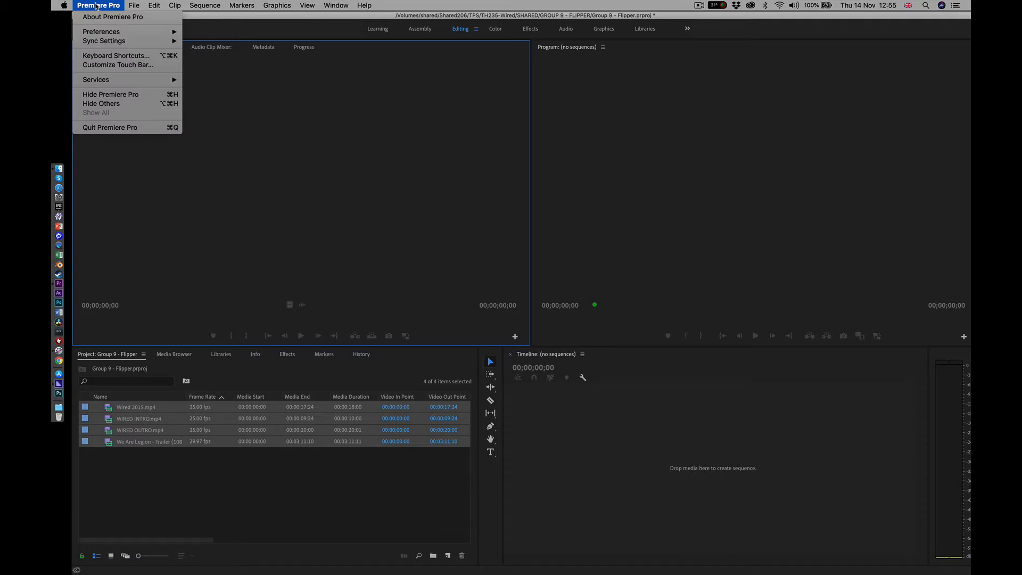
left_click(109, 56)
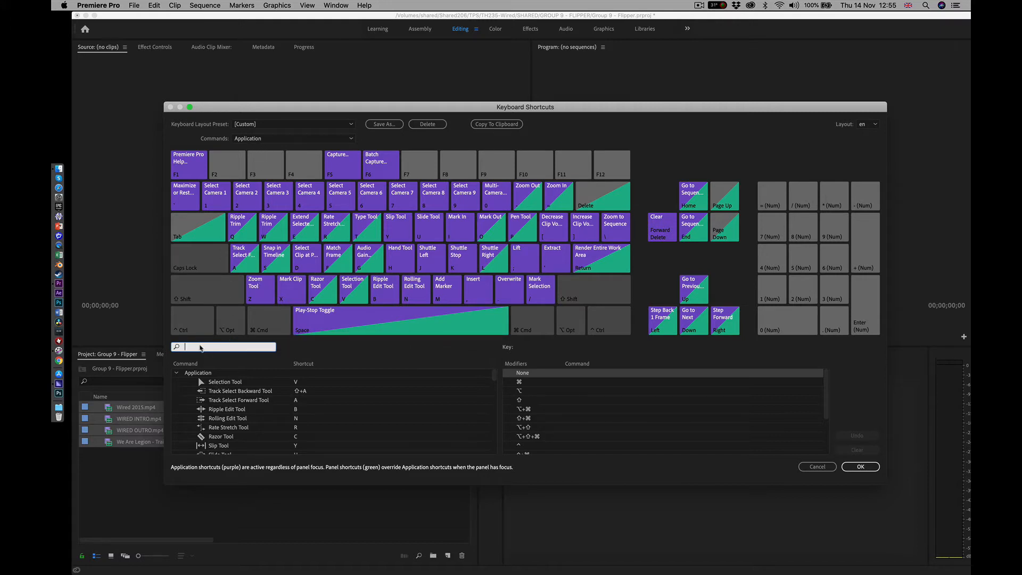
type("render")
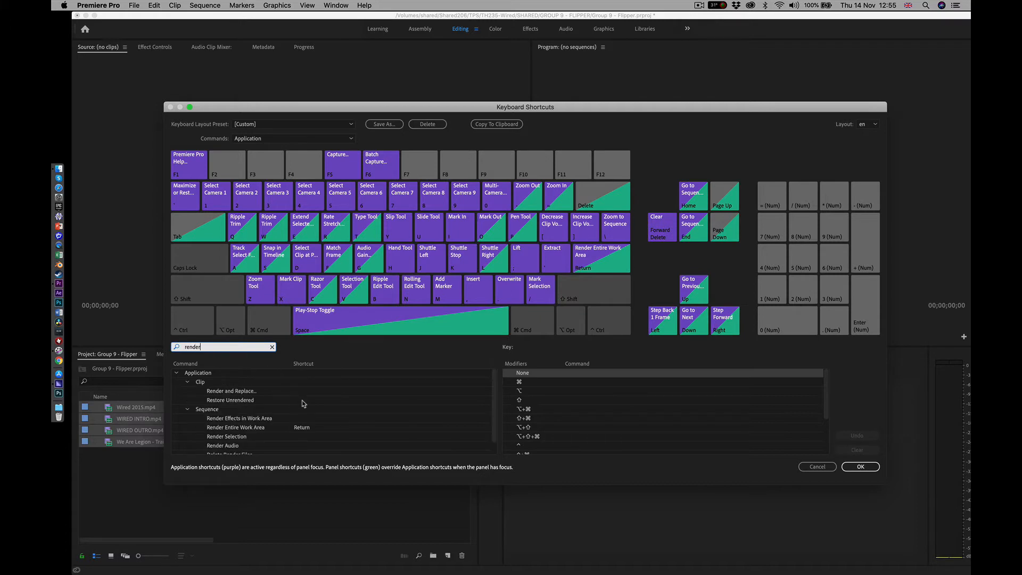
scroll(304, 404, "down", 1)
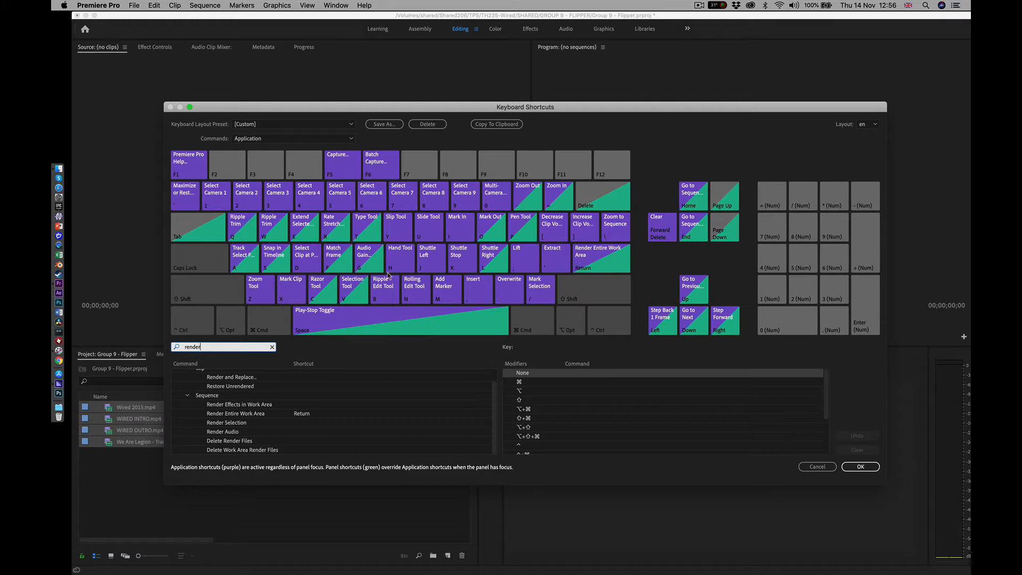
left_click(601, 265)
left_click_drag(547, 299, 313, 427)
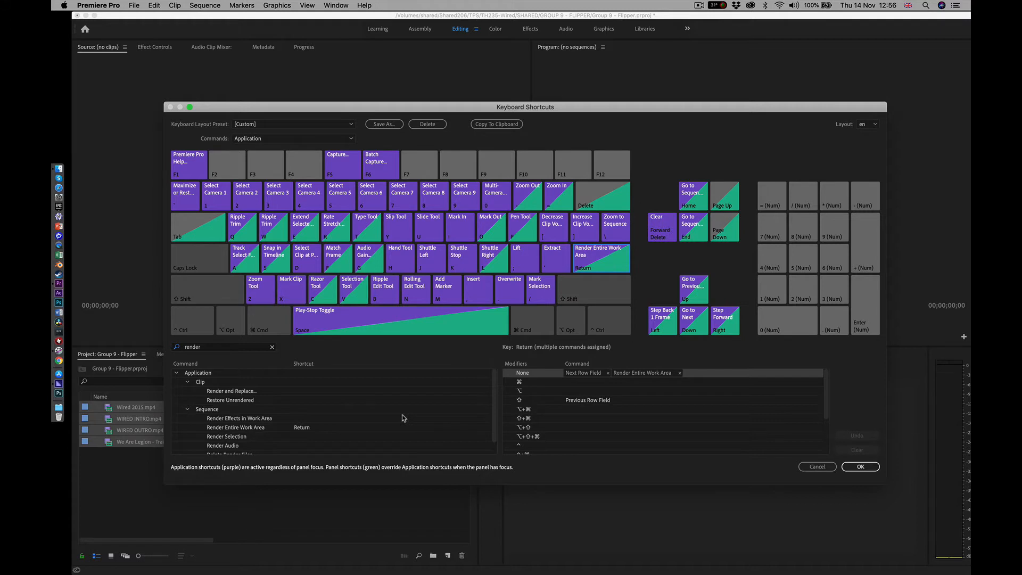
left_click(864, 468)
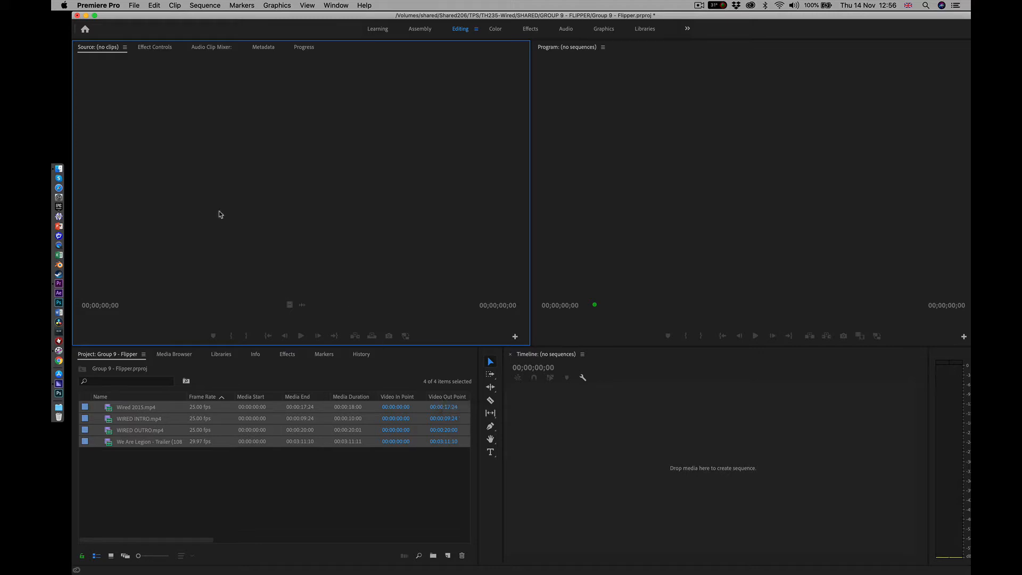
Move the Video Info column of the project's clip list directly after Frame Rate
left_click(207, 472)
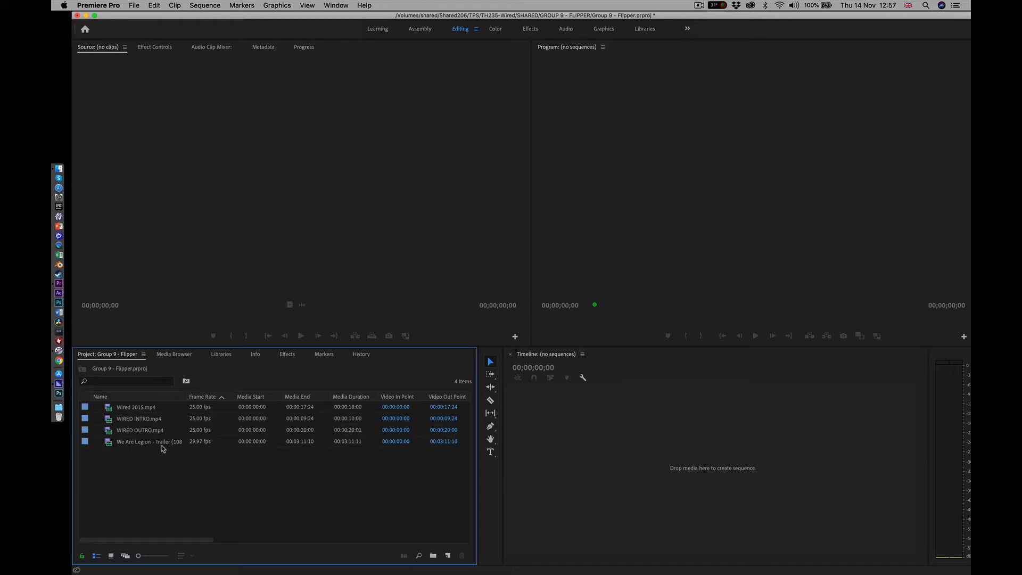
left_click(119, 420)
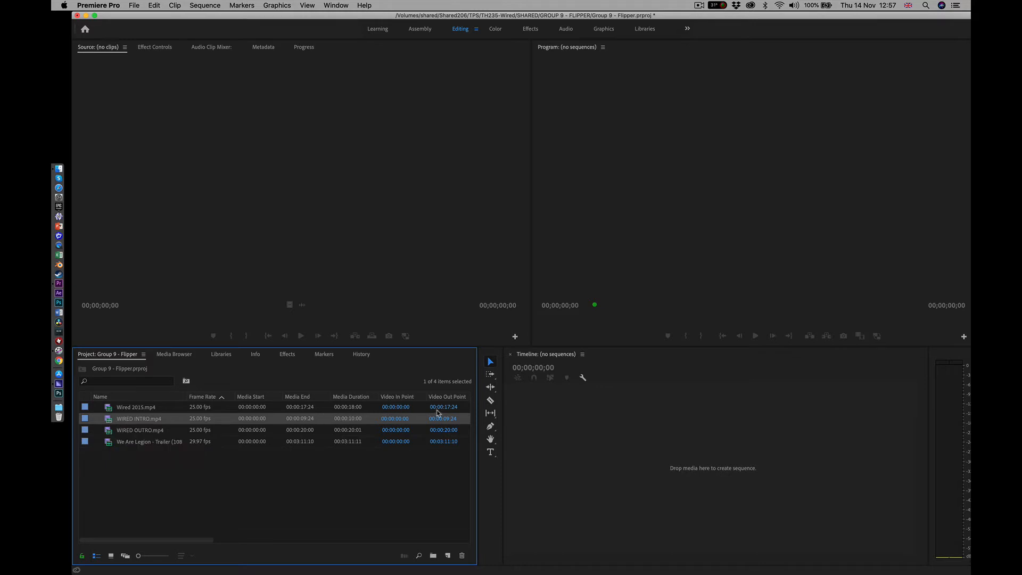
scroll(397, 487, "right", 5)
scroll(396, 487, "left", 5)
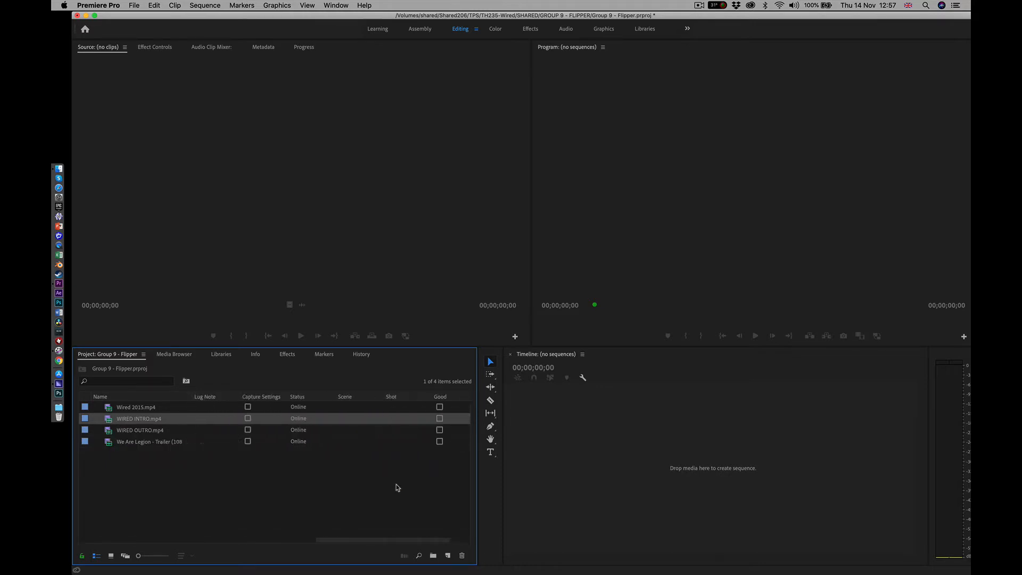
scroll(397, 487, "left", 1)
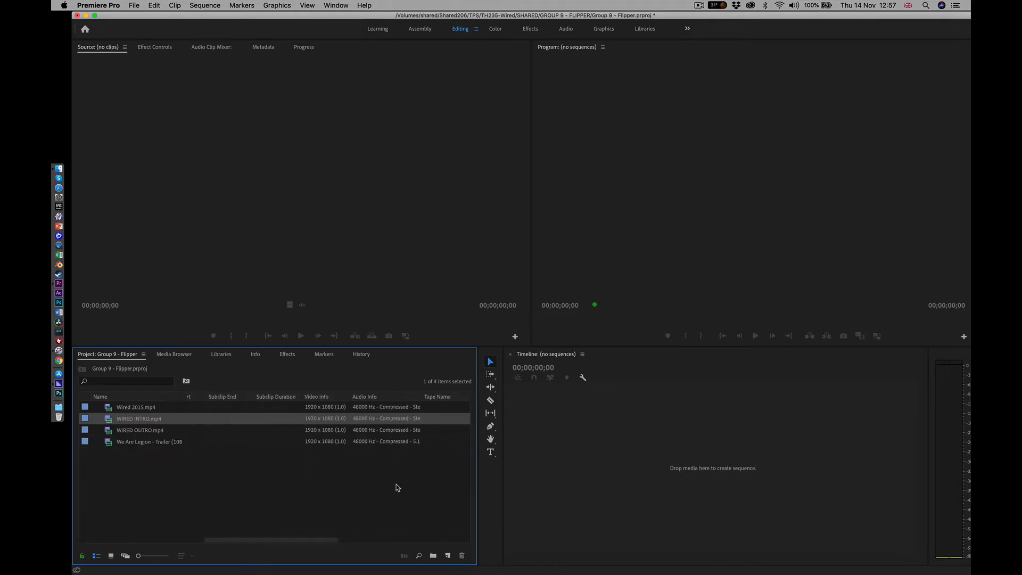
scroll(397, 487, "left", 3)
scroll(396, 488, "right", 6)
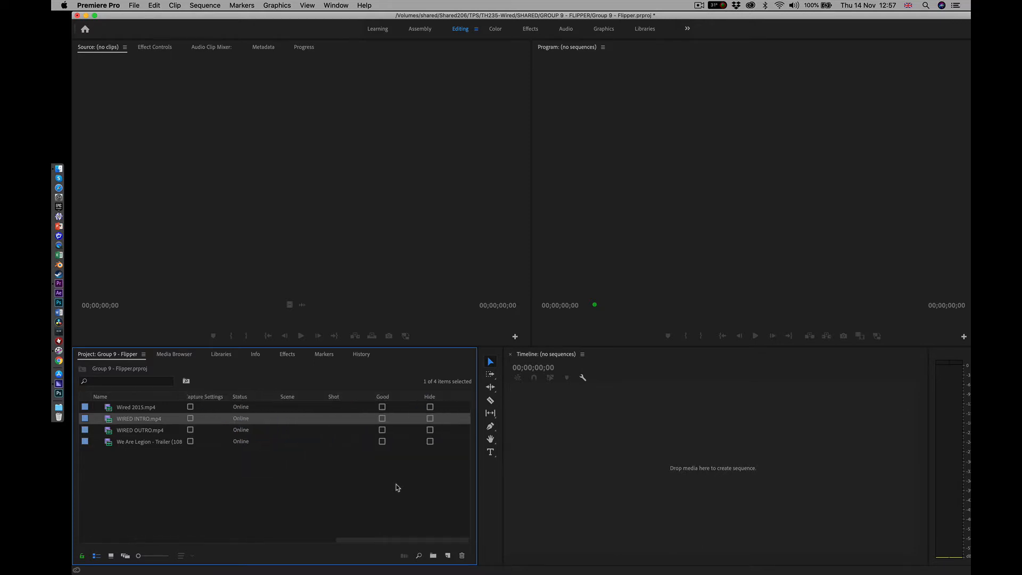
scroll(396, 487, "left", 6)
scroll(399, 484, "right", 4)
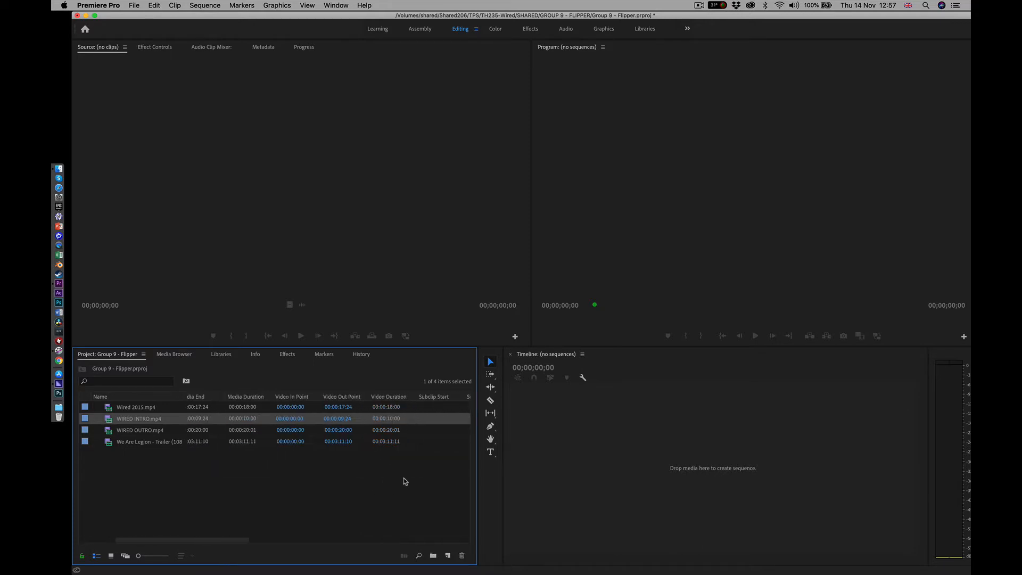
scroll(404, 479, "right", 4)
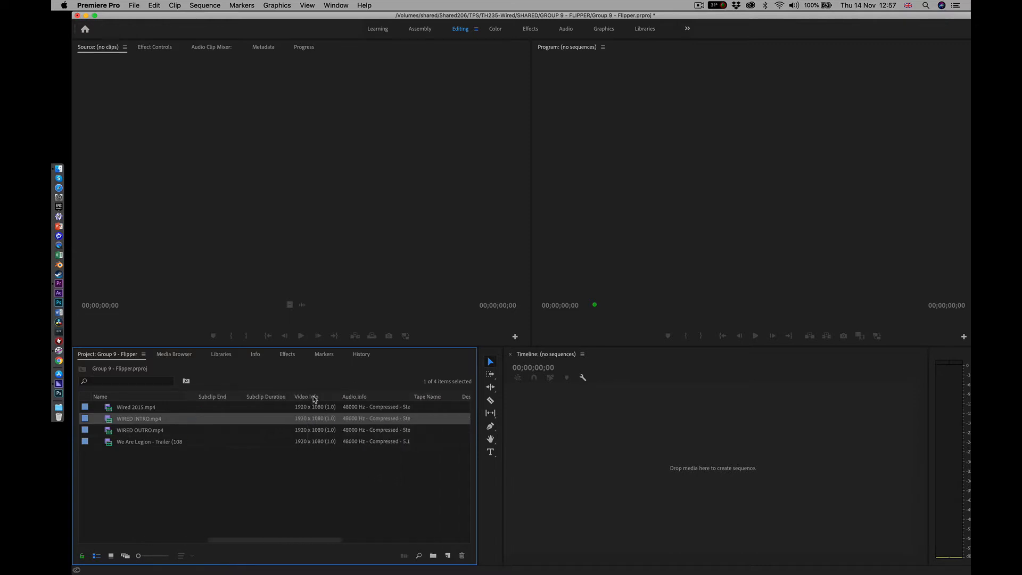
mouse_move(314, 397)
left_mouse_down()
mouse_move(182, 398)
mouse_move(229, 399)
left_mouse_up()
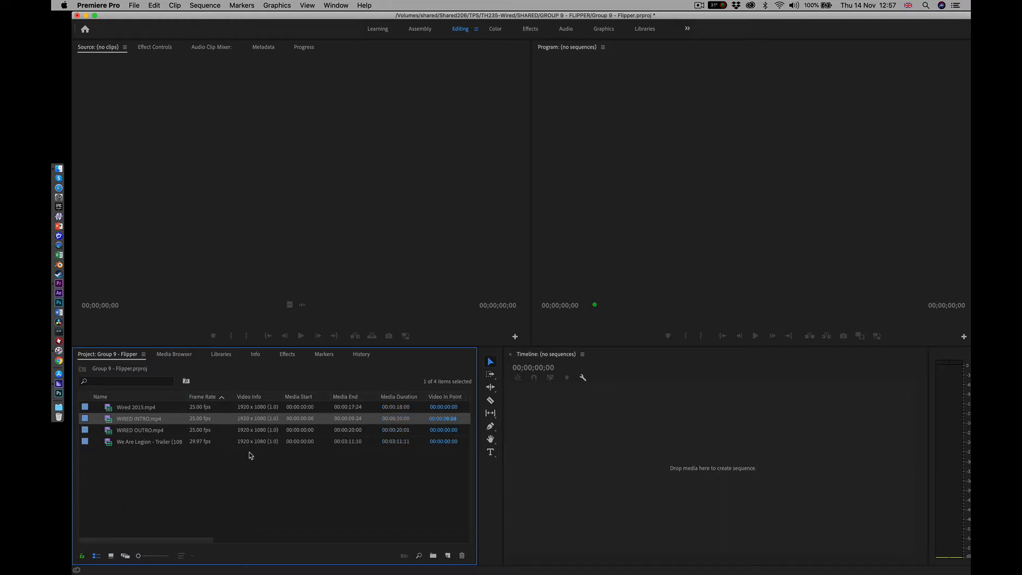
Move the Description column of the clip list directly after Video Info
scroll(298, 475, "right", 5)
scroll(298, 476, "left", 1)
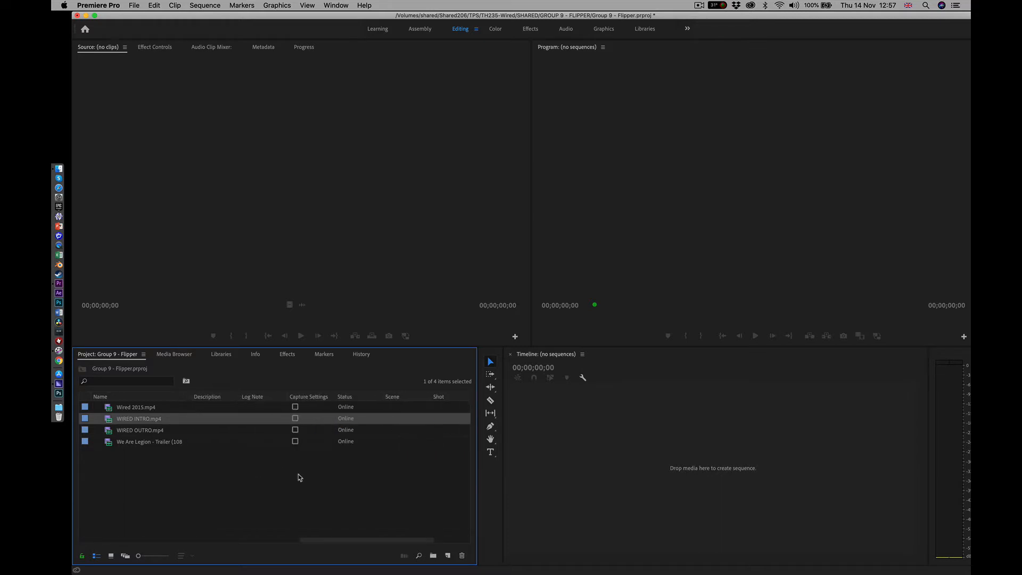
scroll(298, 477, "left", 1)
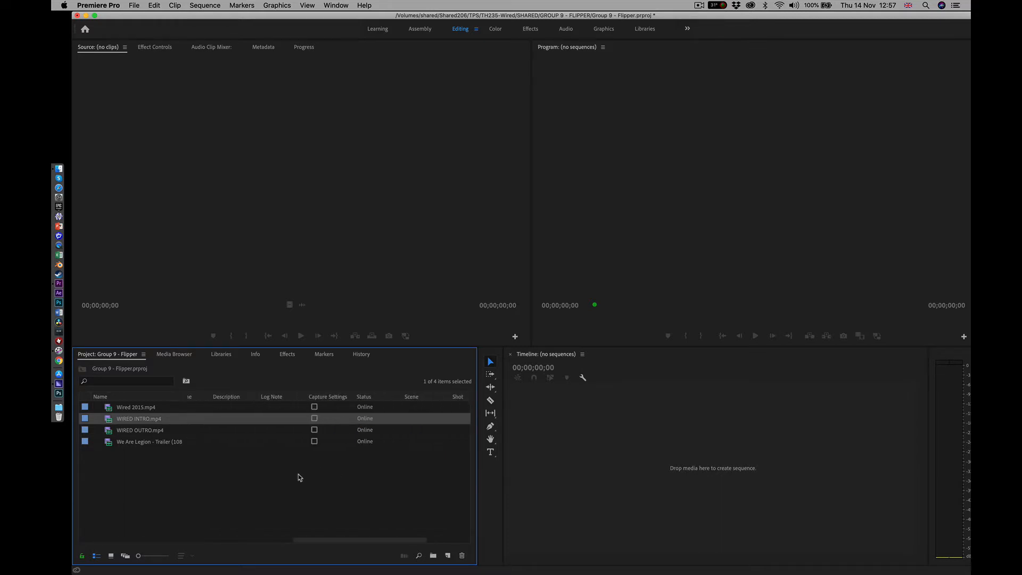
scroll(298, 473, "left", 7)
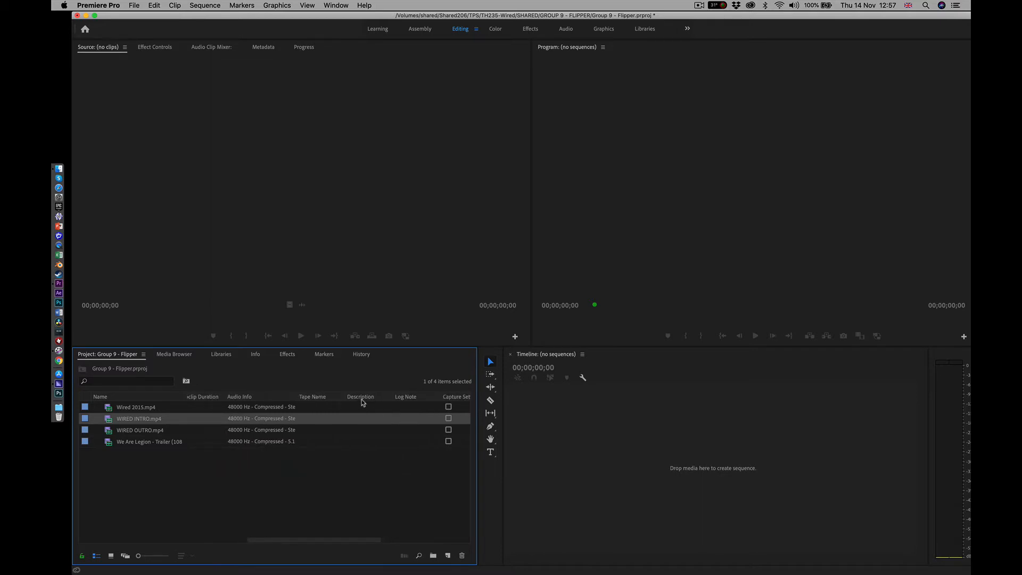
mouse_move(362, 397)
left_mouse_down()
mouse_move(181, 397)
mouse_move(286, 397)
left_mouse_up()
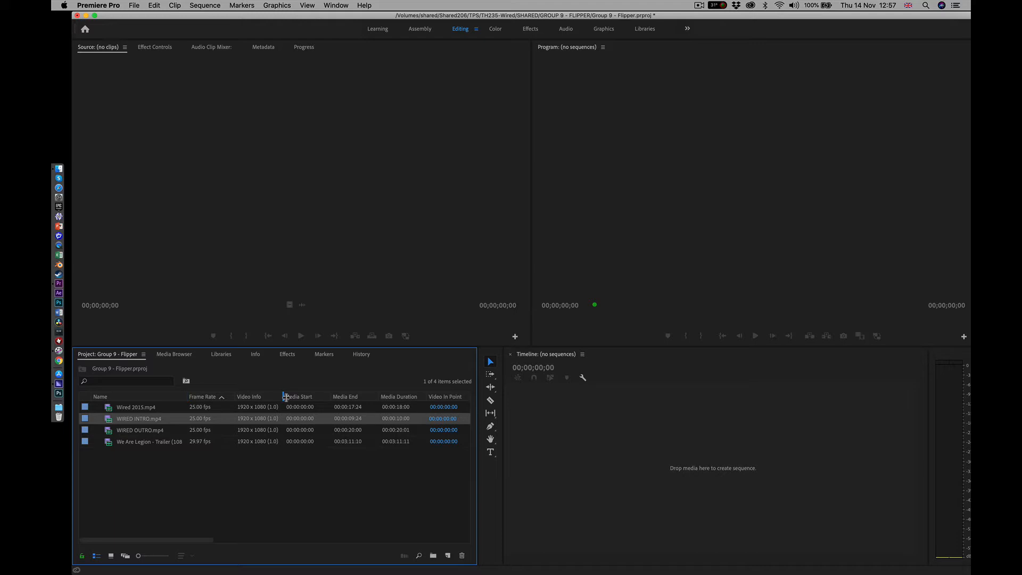
left_click_drag(285, 397, 286, 398)
Enter the description "good" for Wired 2015.mp4 and "rubbish" for WIRED INTRO.mp4
left_click(291, 406)
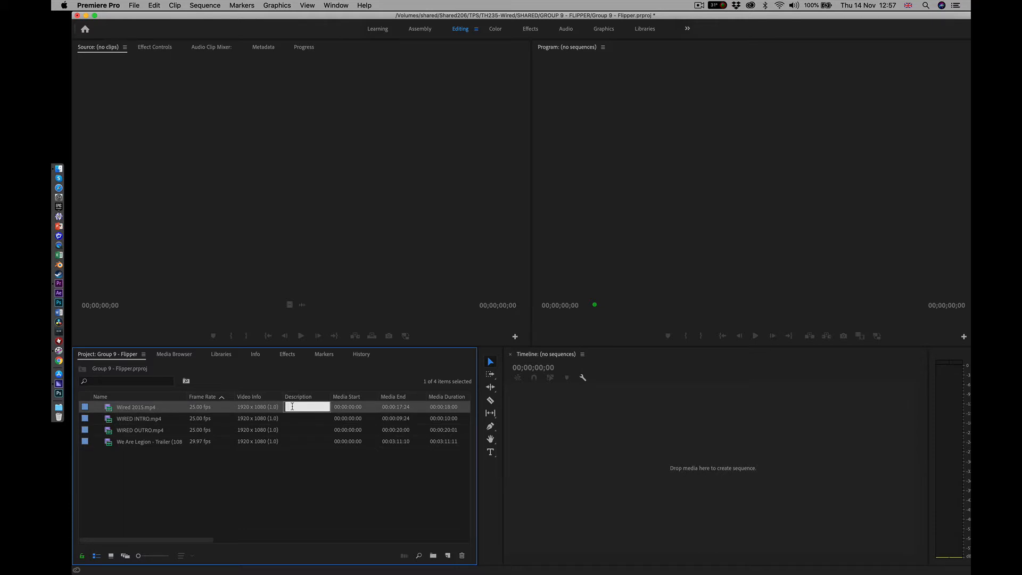
type("good")
left_click(290, 420)
left_click(296, 429)
left_click(294, 418)
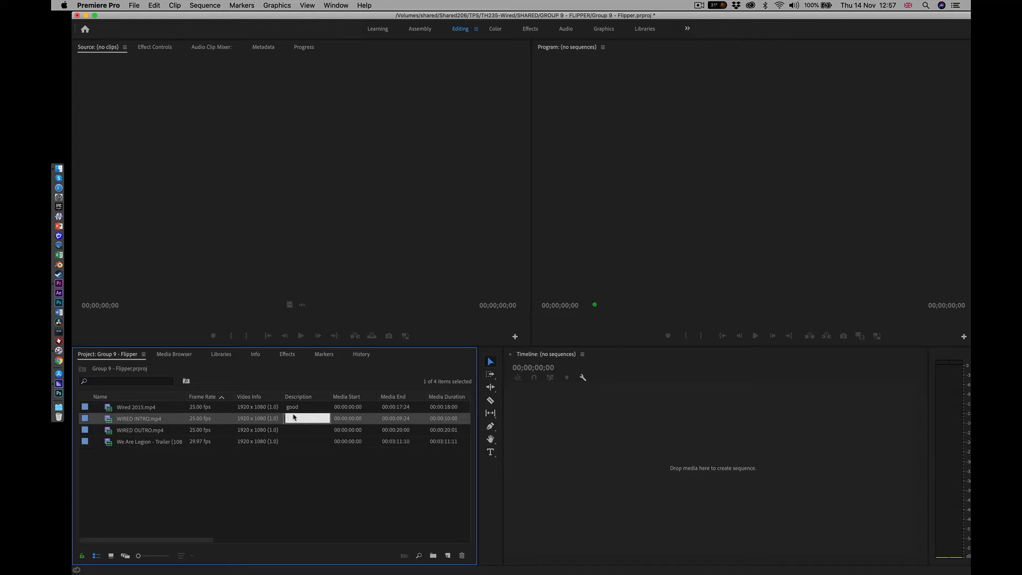
type("rubbish")
left_click(298, 454)
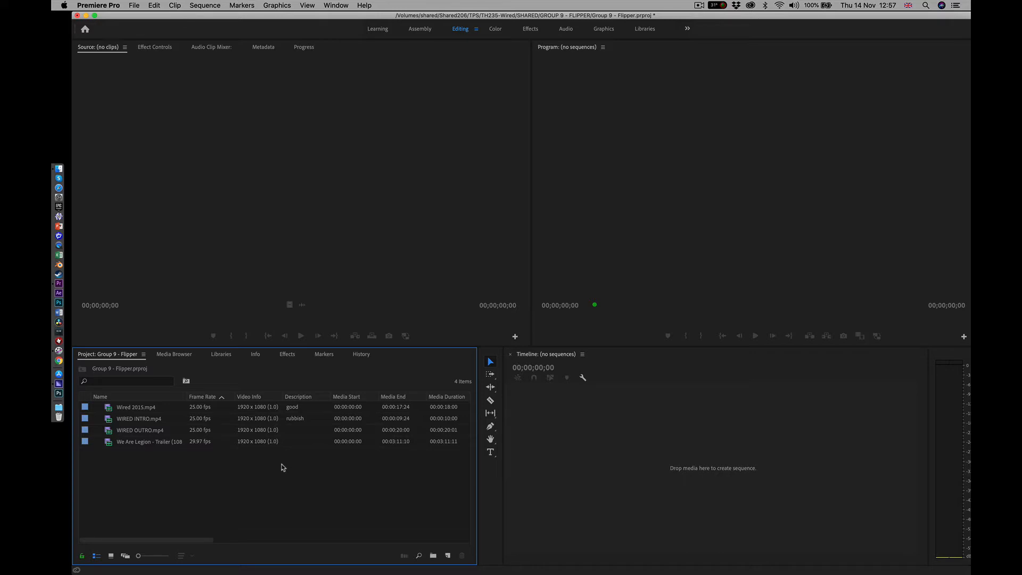
Rename the Wired 2015.mp4 clip as "intro - best version"
left_click(144, 410)
left_click(144, 409)
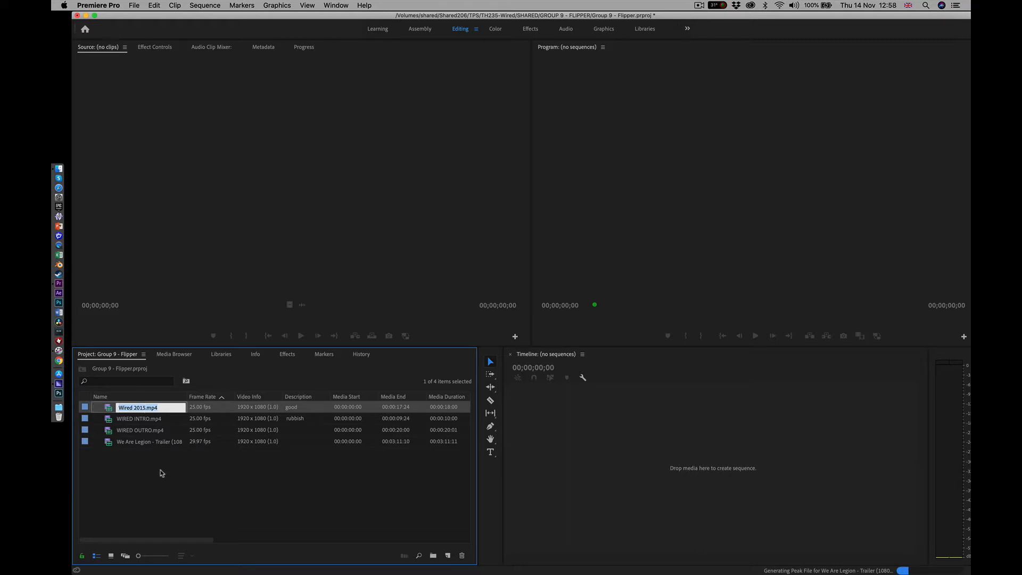
type("intro - best version")
left_click(154, 502)
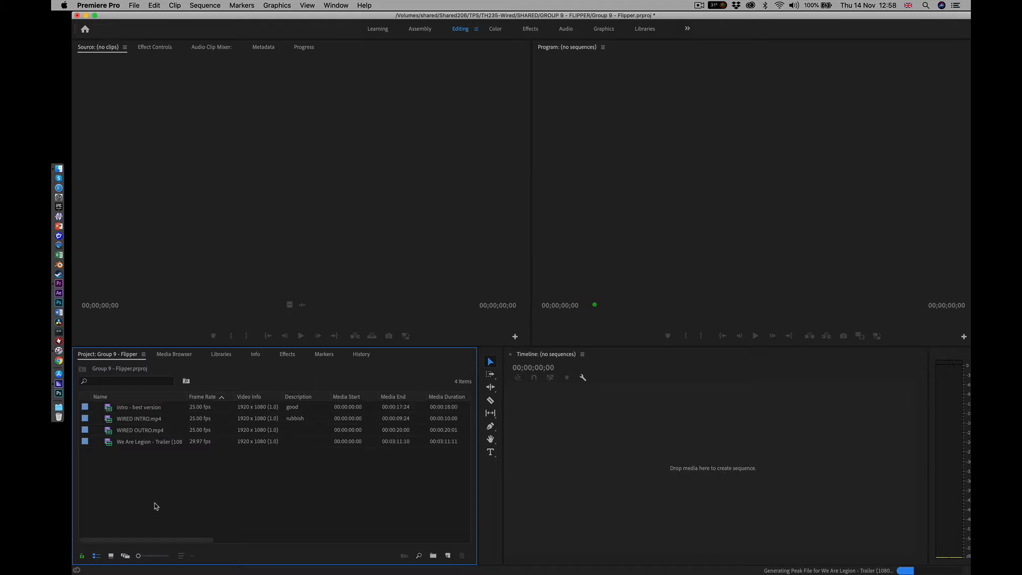
Create a new bin named "audio" in the project
left_click(133, 410)
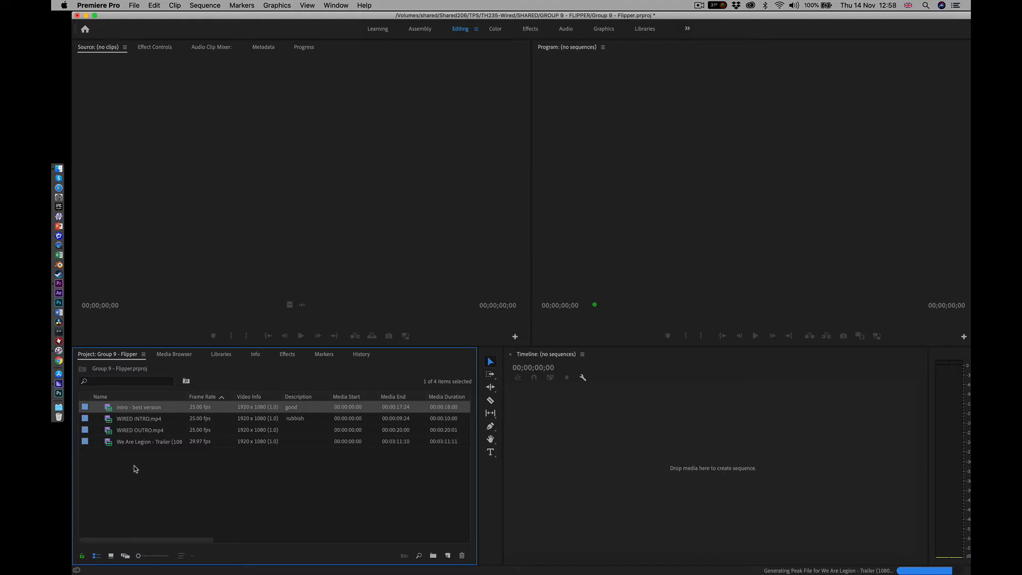
right_click(135, 468)
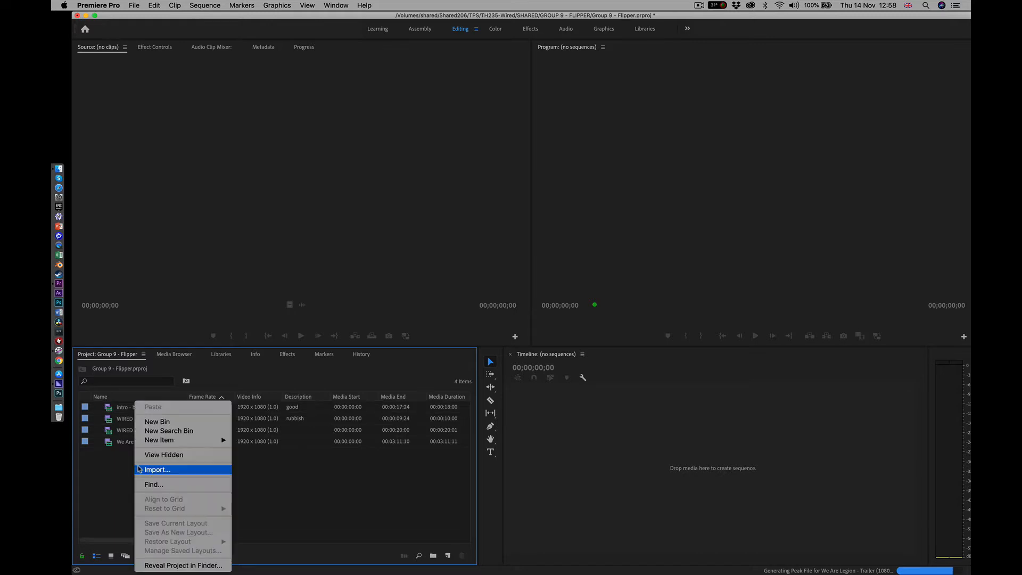
left_click(151, 421)
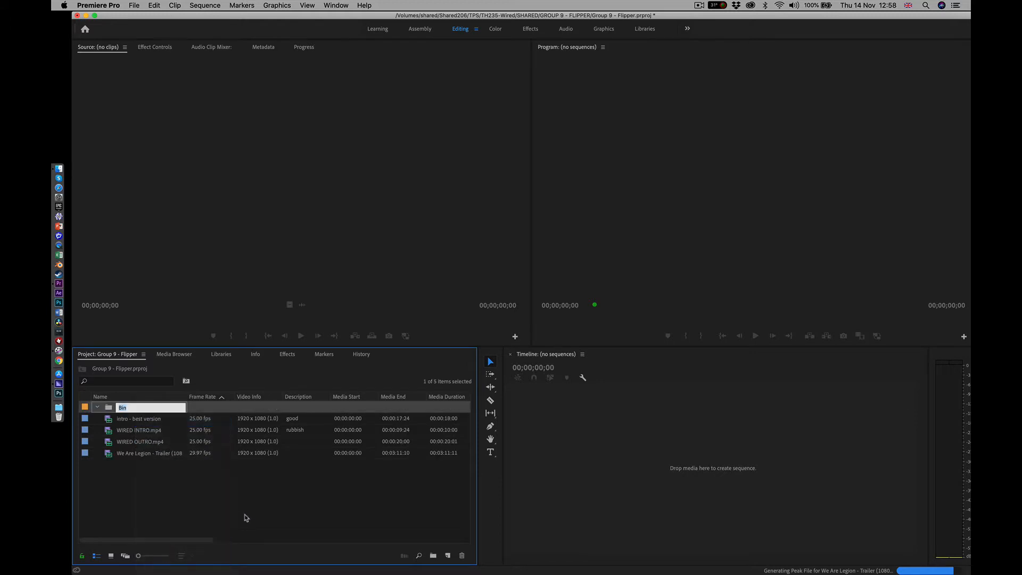
type("audio")
key("Tab")
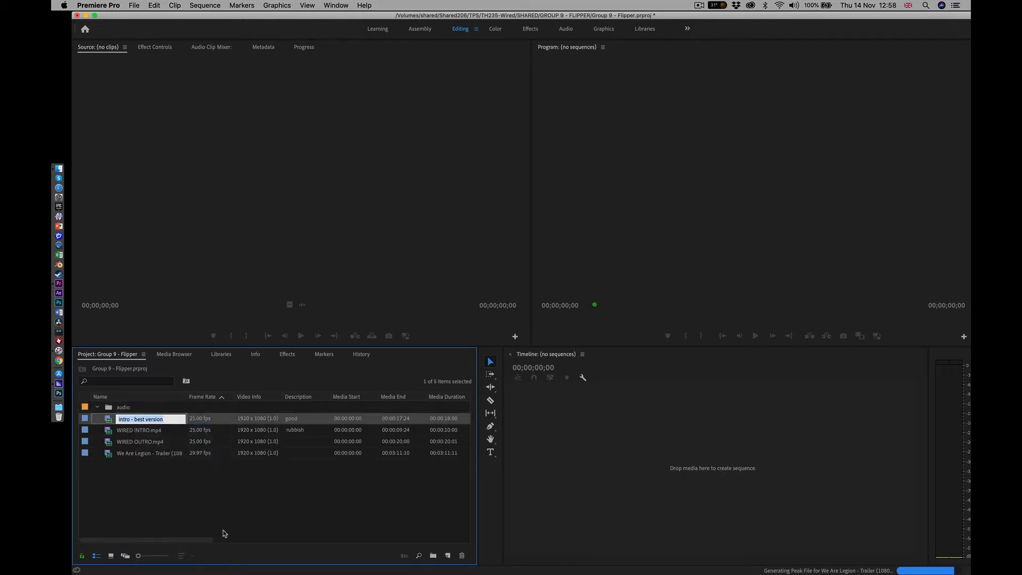
Create a second bin named "clips" at the project's root level
right_click(131, 500)
left_click(151, 421)
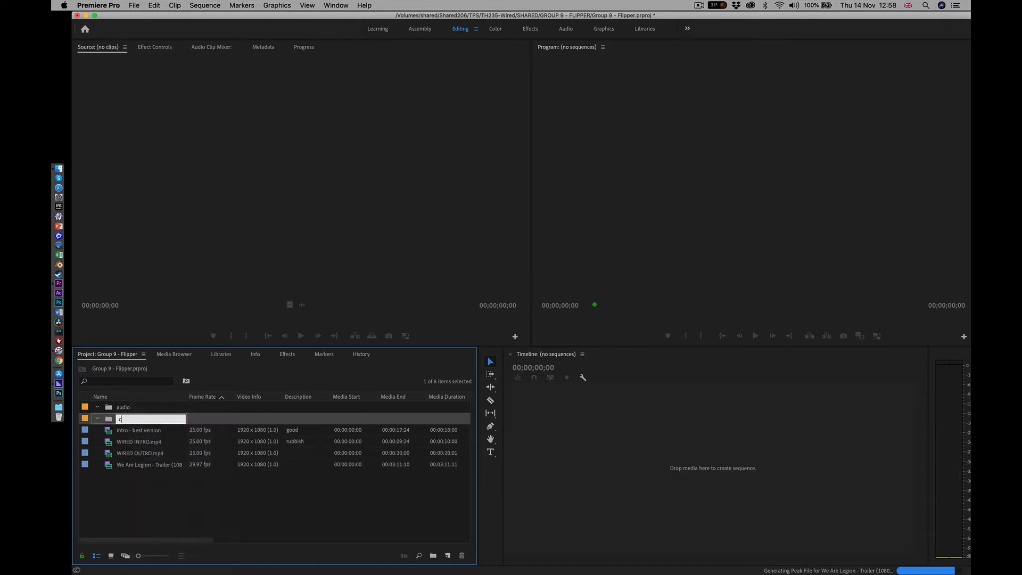
type("clips")
key("Tab")
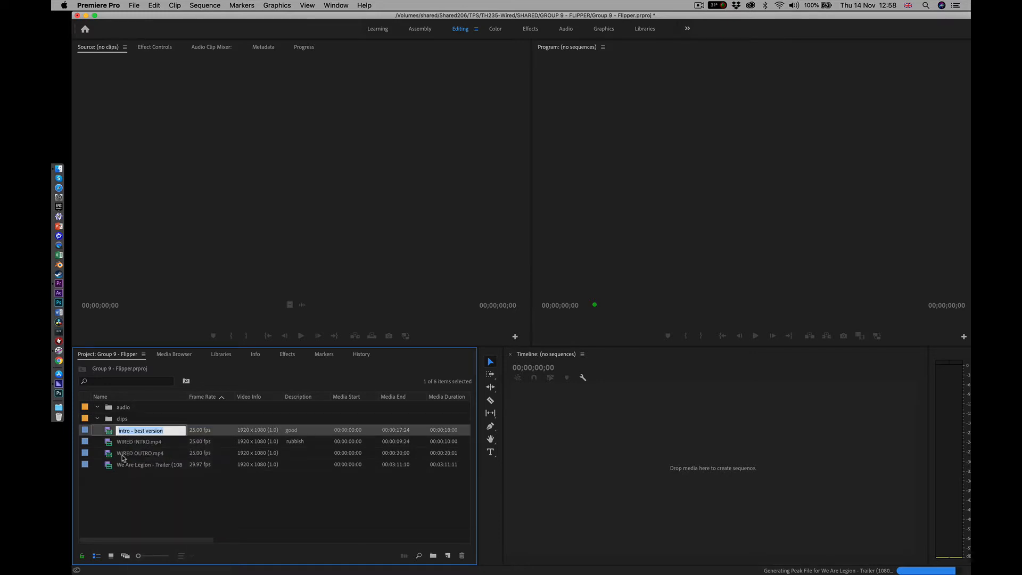
Add a third bin named "sequences" at the project's root level
left_click(107, 487)
right_click(107, 486)
left_click(107, 487)
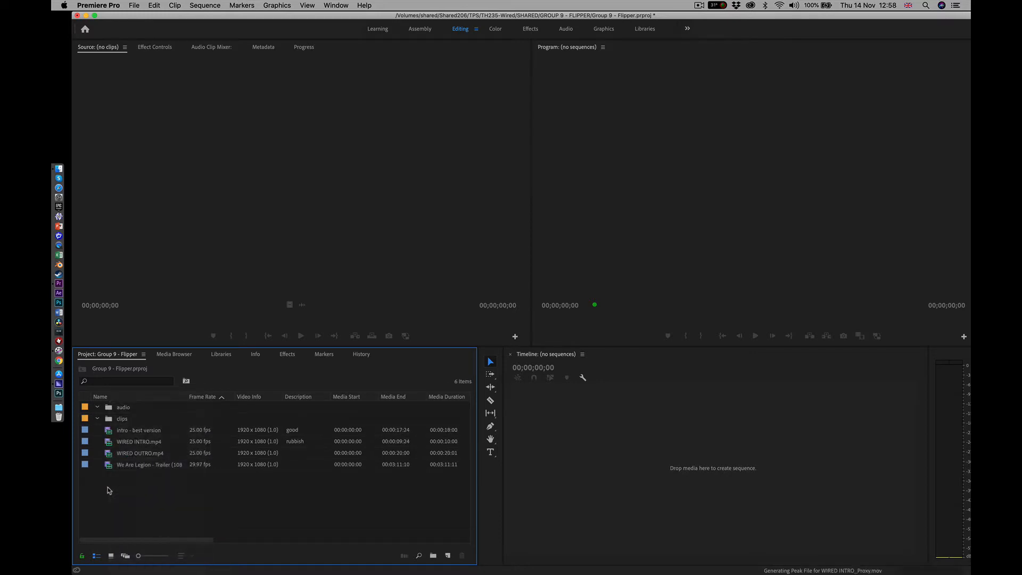
right_click(108, 487)
left_click(131, 421)
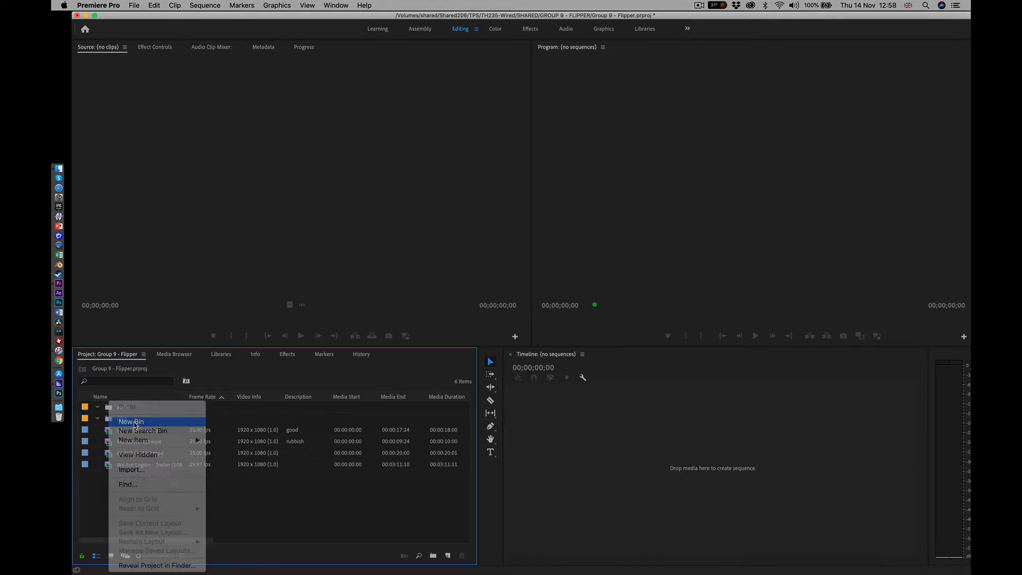
type("sequences")
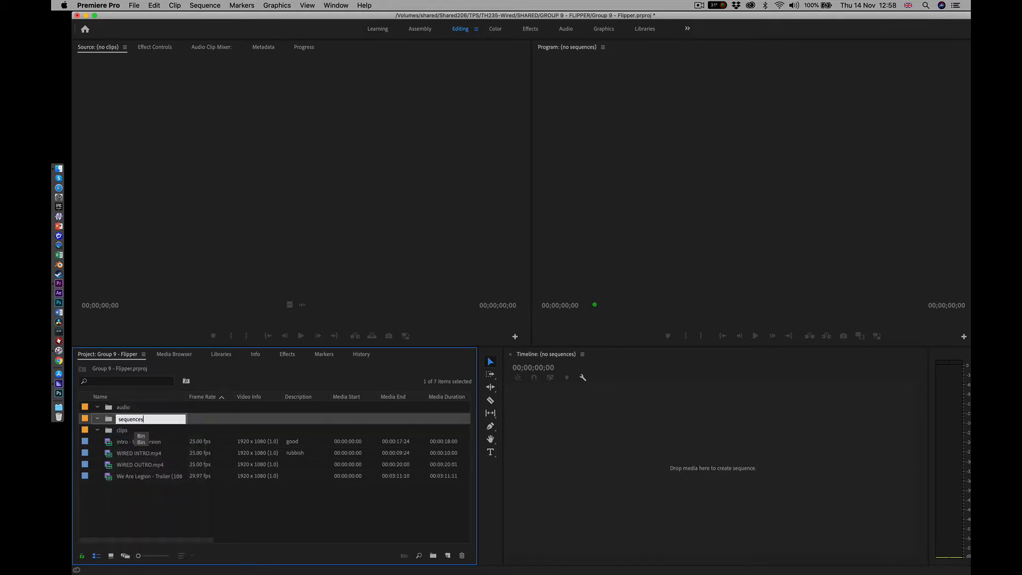
left_click(108, 497)
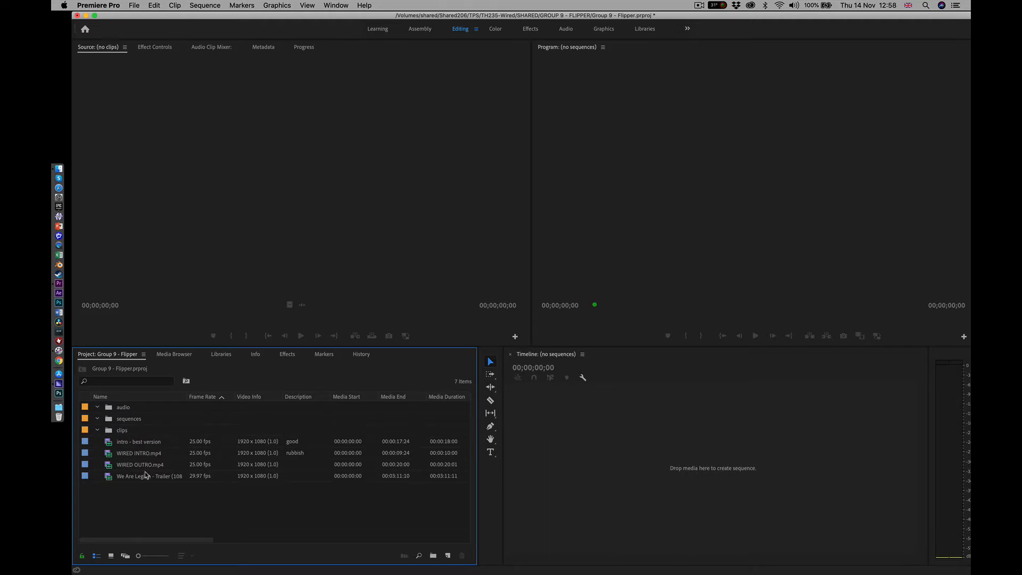
Move all four video clips, from intro - best version to the We Are Legion trailer, into the clips bin and expand it
left_click(126, 443)
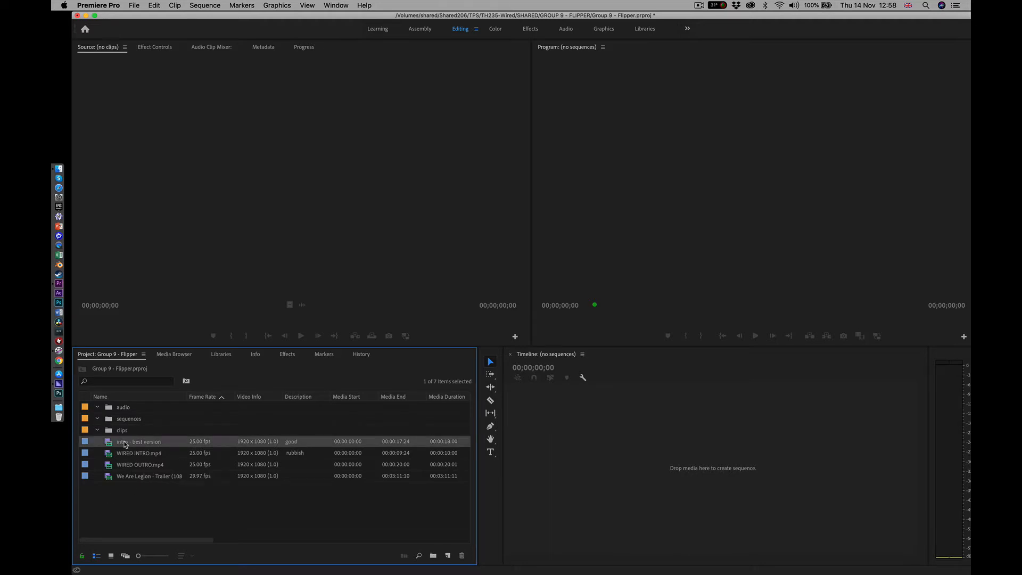
left_click(128, 476, "shift")
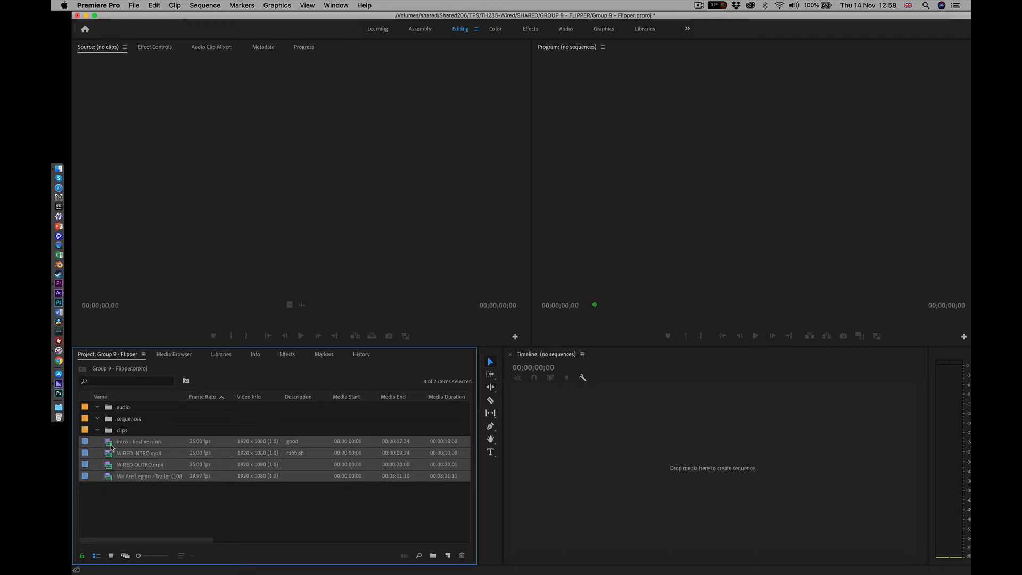
mouse_move(111, 445)
left_mouse_down()
mouse_move(120, 434)
mouse_move(110, 432)
left_mouse_up()
left_click(97, 430)
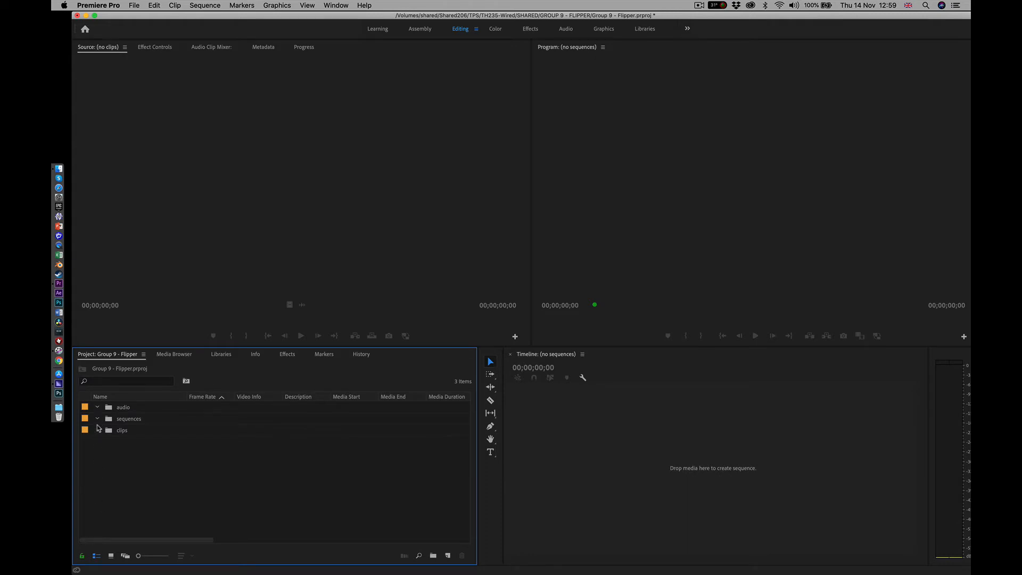
left_click(96, 431)
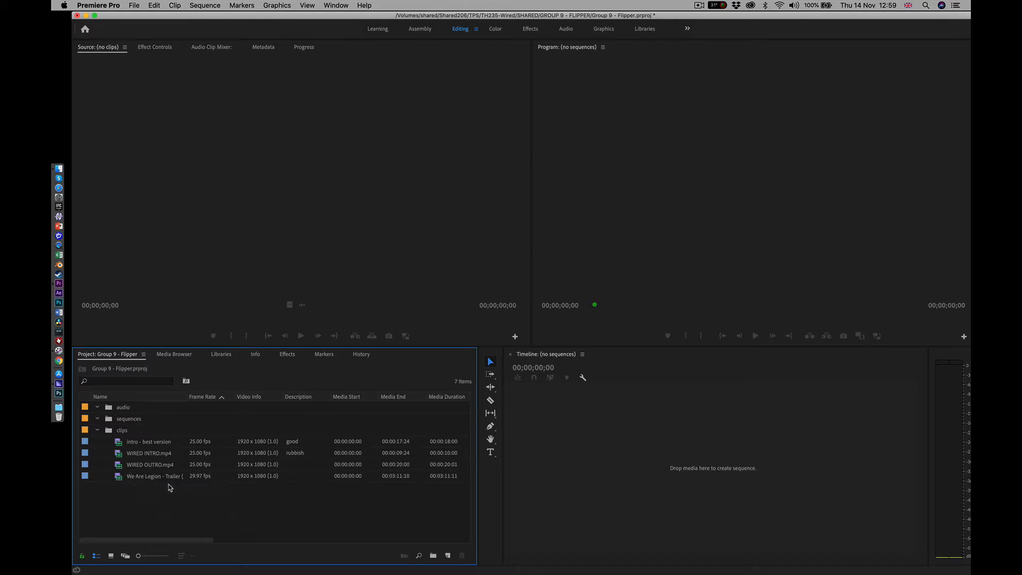
Create a sequence in the empty timeline from the intro - best version clip and scrub to about 00:00:06:23
left_click(135, 442)
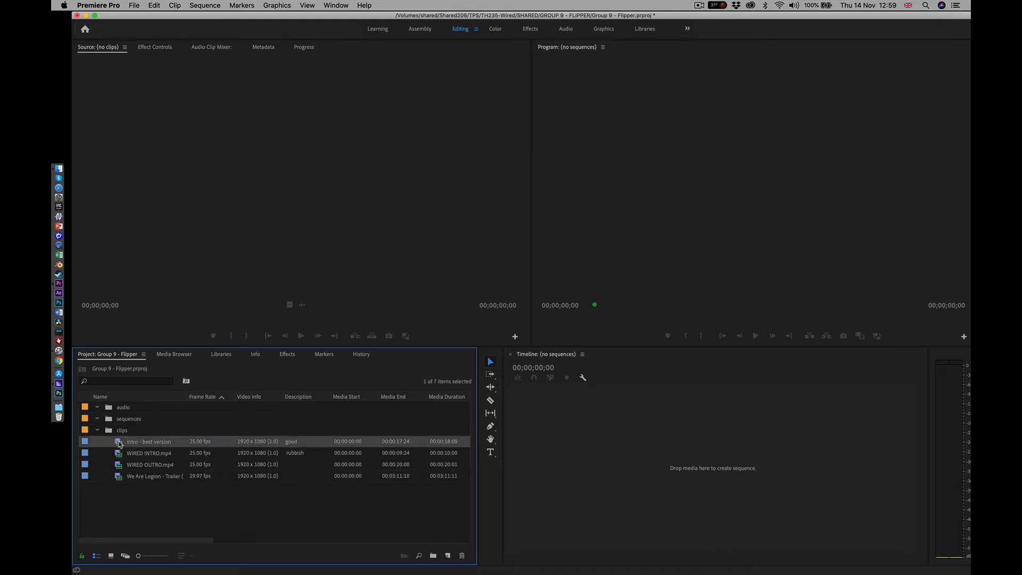
left_click_drag(120, 444, 653, 478)
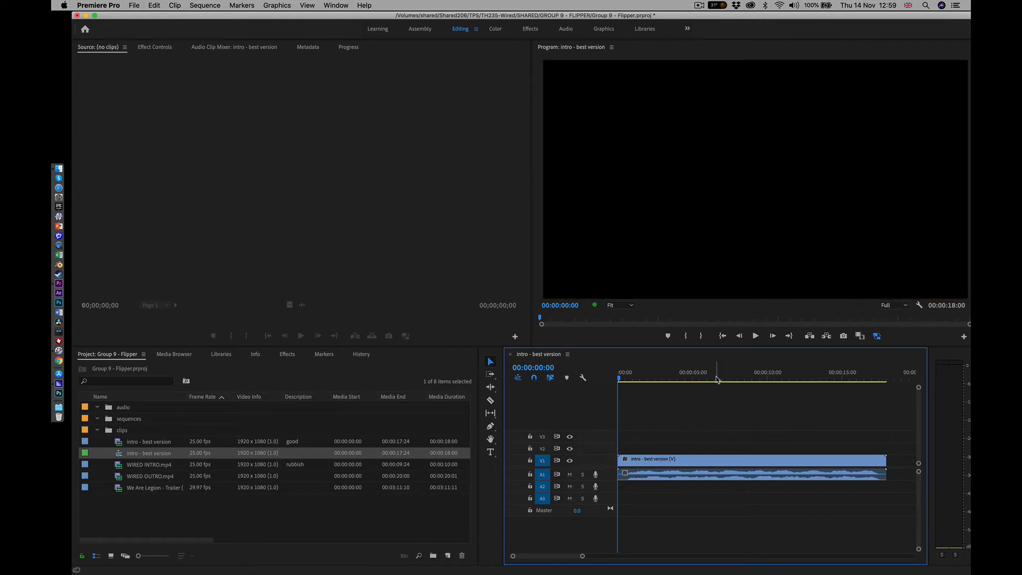
mouse_move(717, 379)
left_mouse_down()
mouse_move(746, 378)
mouse_move(721, 379)
left_mouse_up()
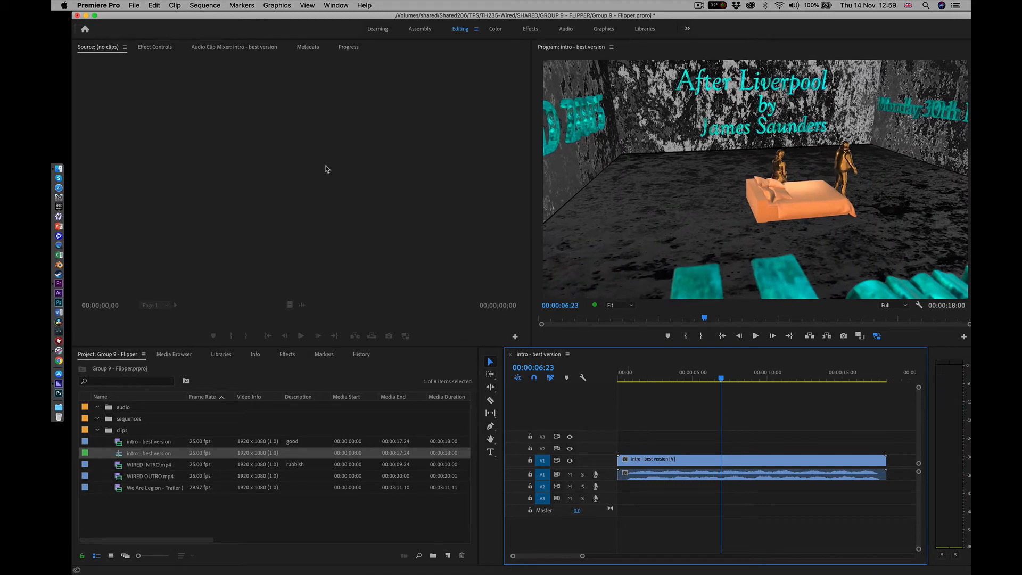
Set the sequence's editing mode to Custom and its preview file format to GoPro CineForm (YUV 10-bit), accepting deletion of existing previews
left_click(205, 5)
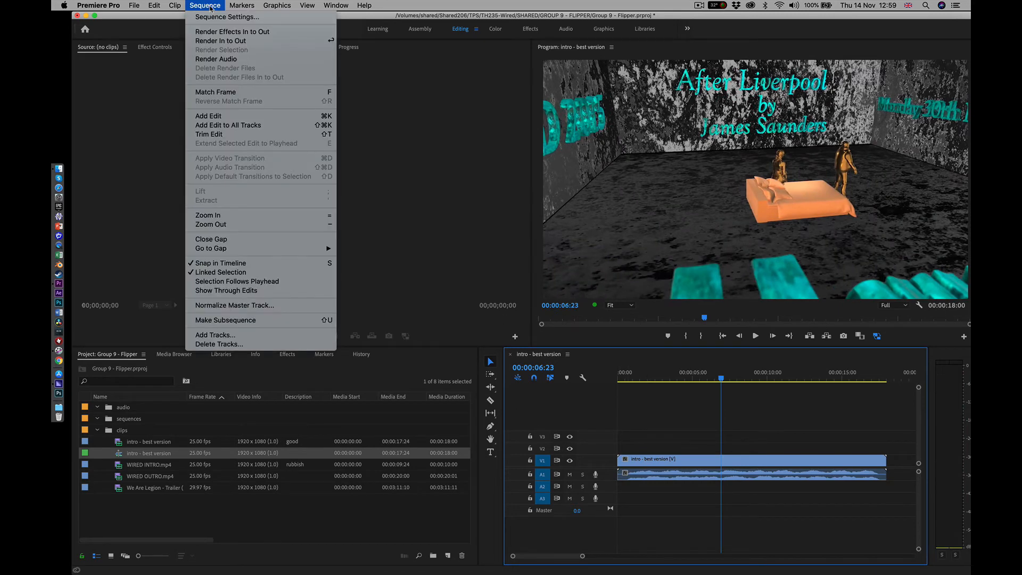
left_click(211, 17)
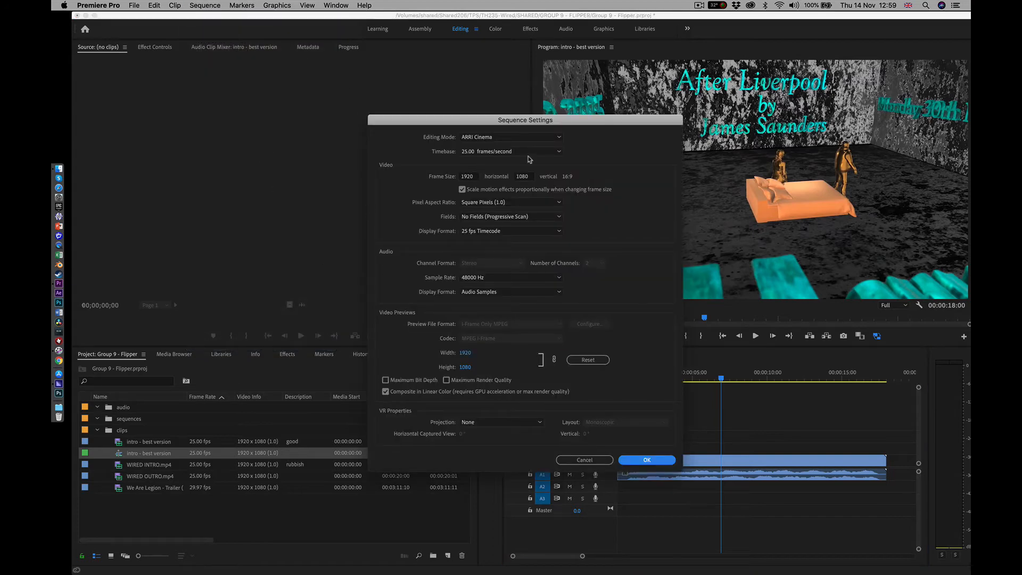
left_click(560, 139)
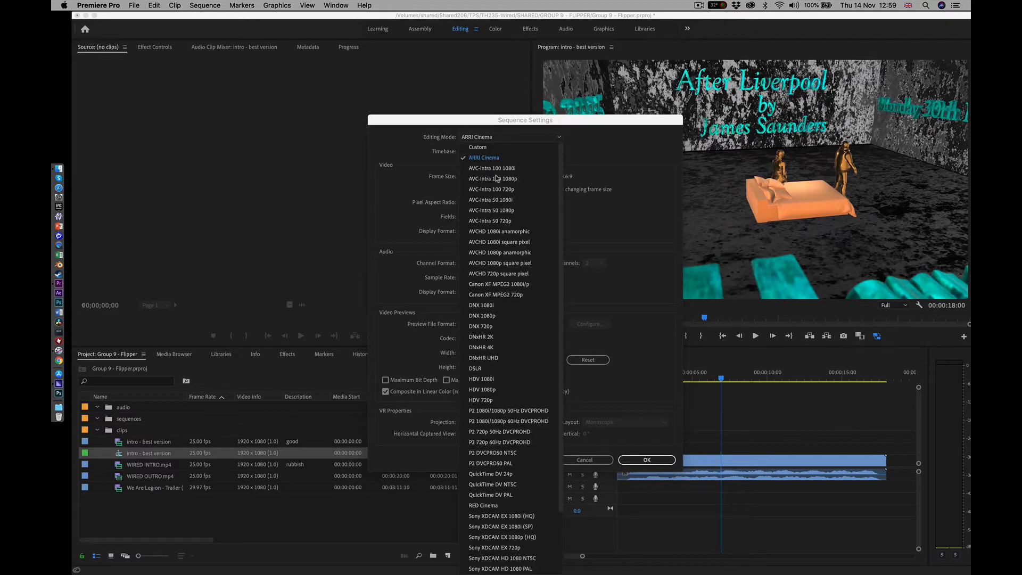
left_click(478, 147)
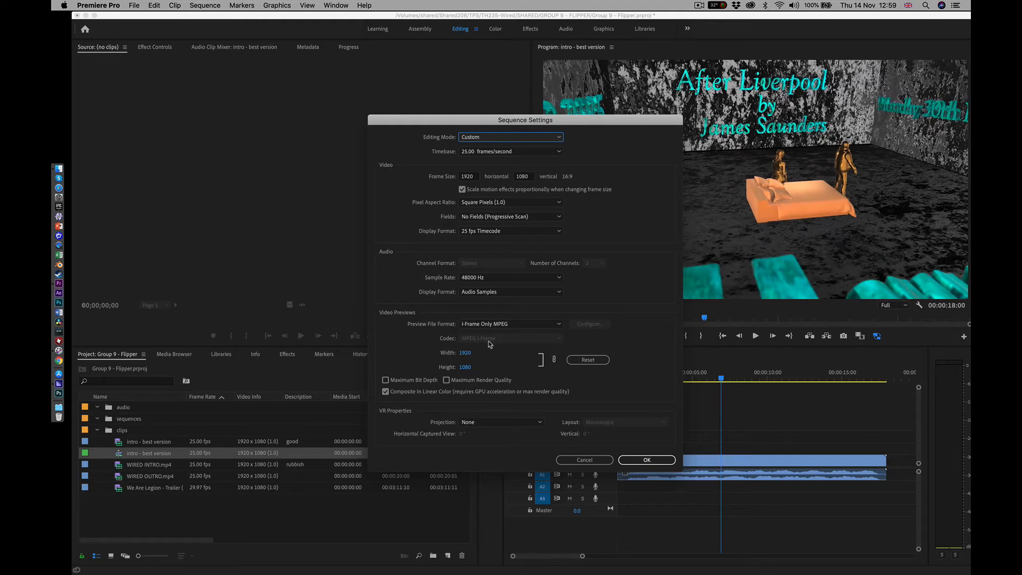
left_click(559, 326)
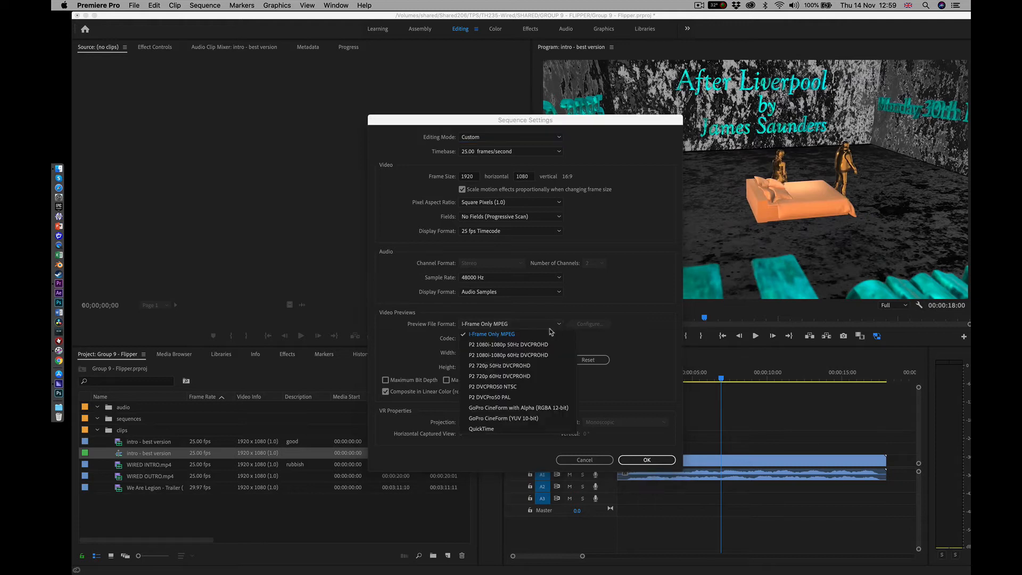
left_click(472, 418)
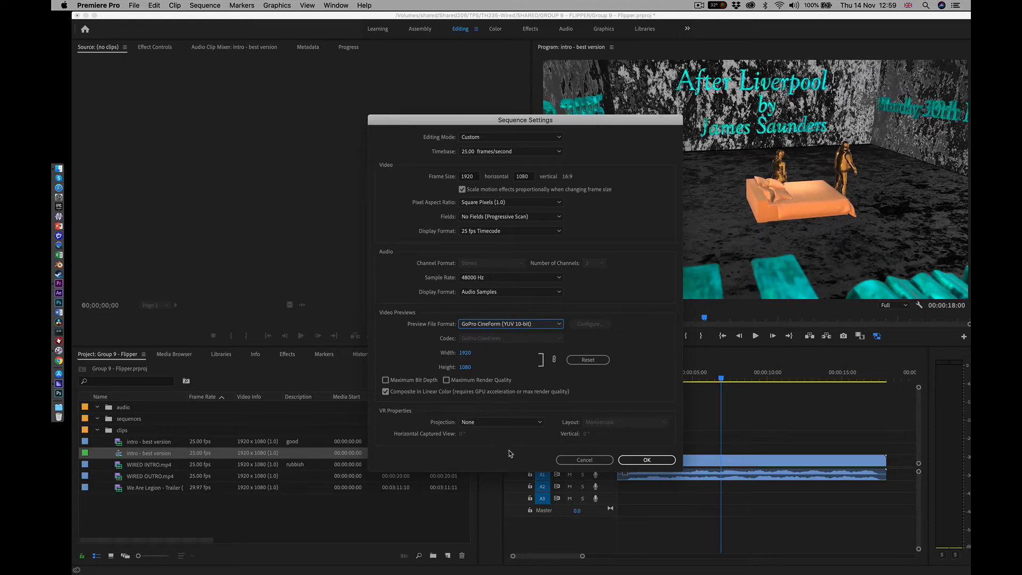
left_click(646, 461)
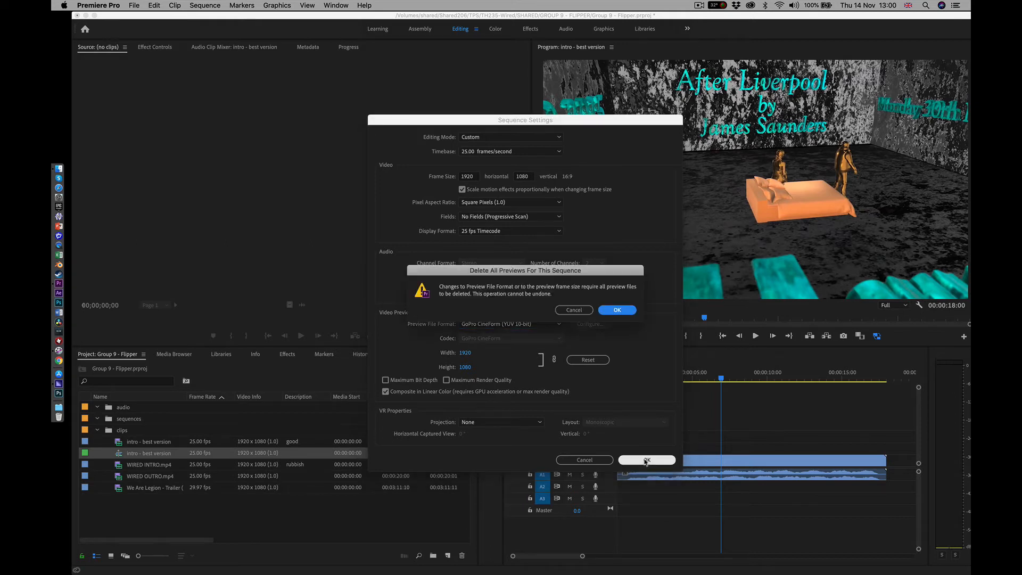
left_click(616, 310)
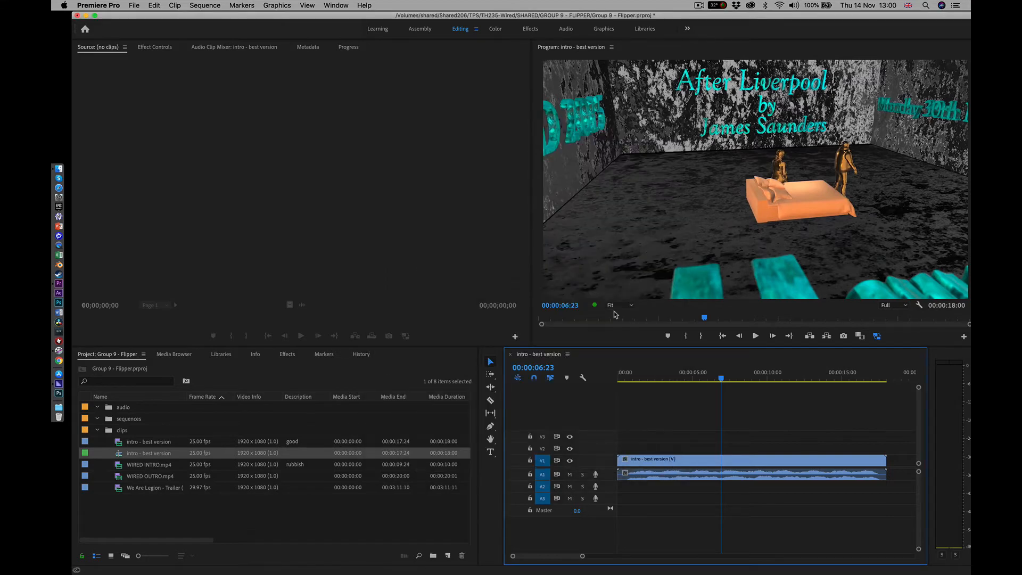
Scrub back to about 00:00:05:19 and play a short stretch of the sequence
mouse_move(716, 379)
left_mouse_down()
mouse_move(653, 380)
mouse_move(747, 378)
mouse_move(702, 368)
left_mouse_up()
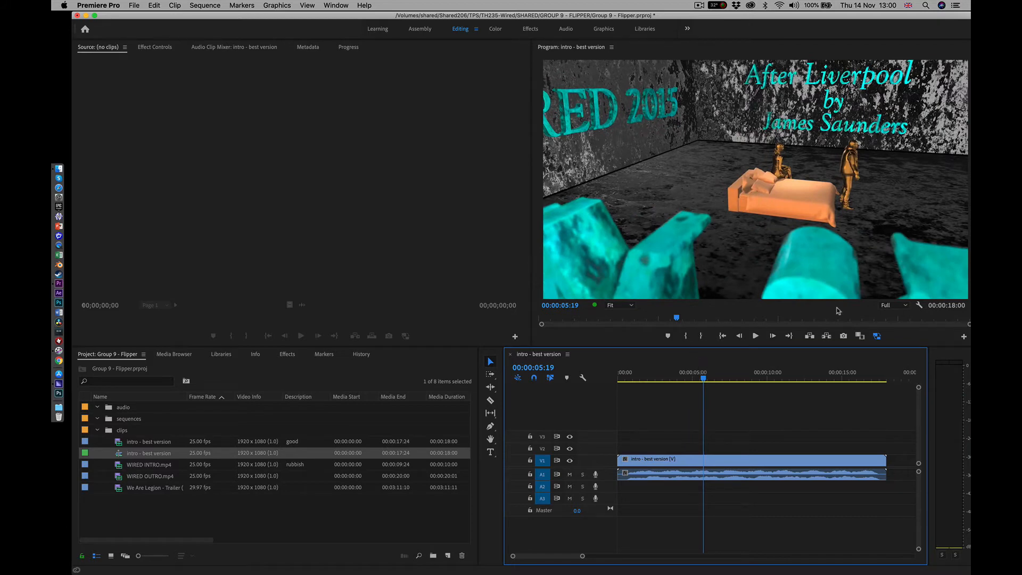
key("space")
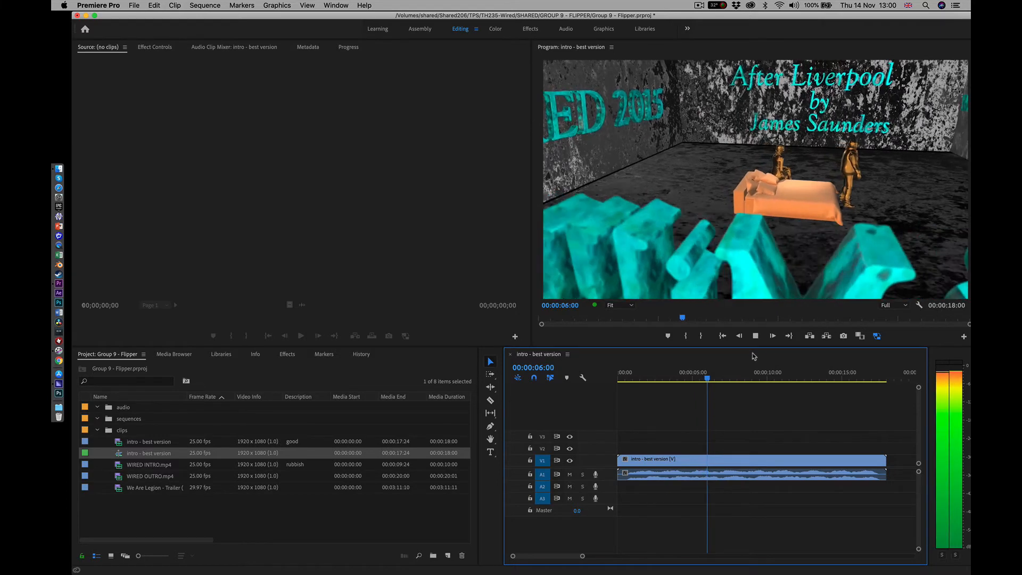
key("space")
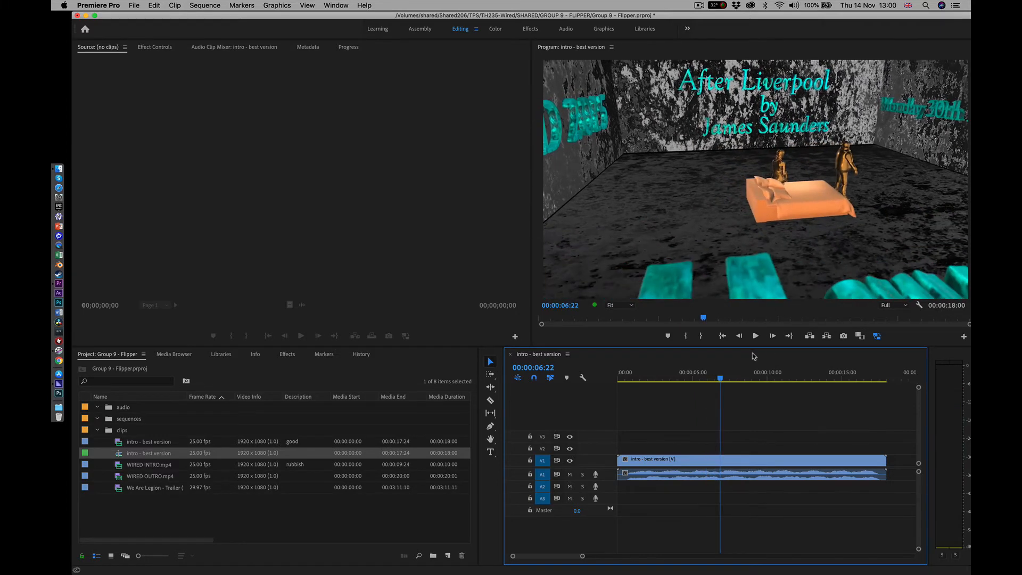
Set the Program monitor's playback resolution to 1/2 and check its Paused Resolution options
left_click(893, 305)
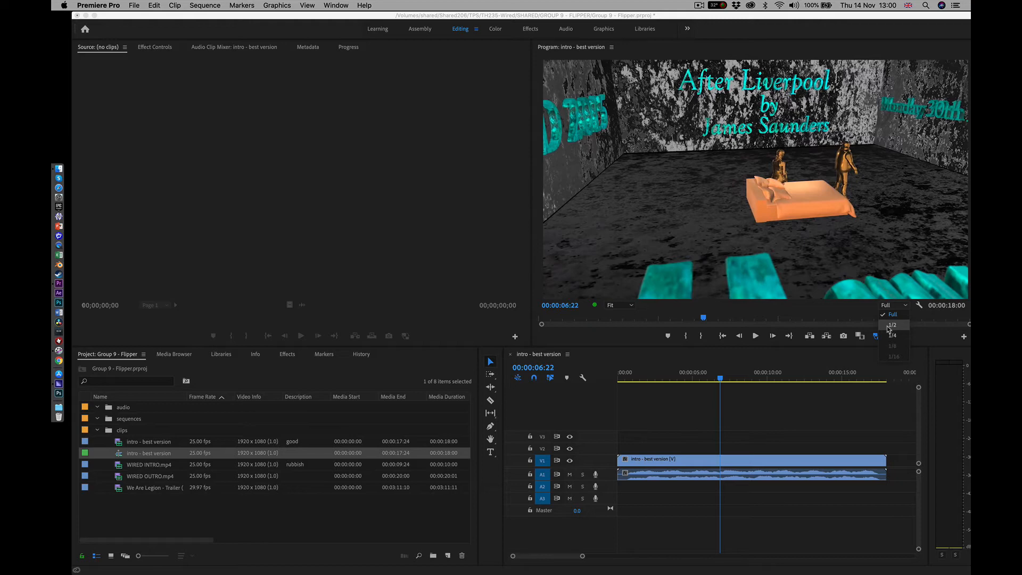
left_click(887, 325)
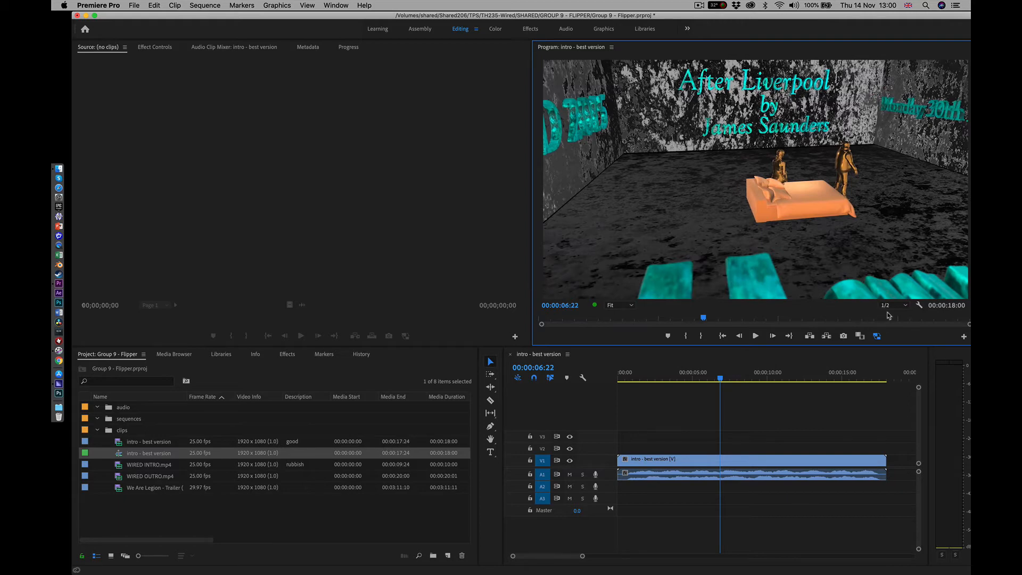
left_click(919, 306)
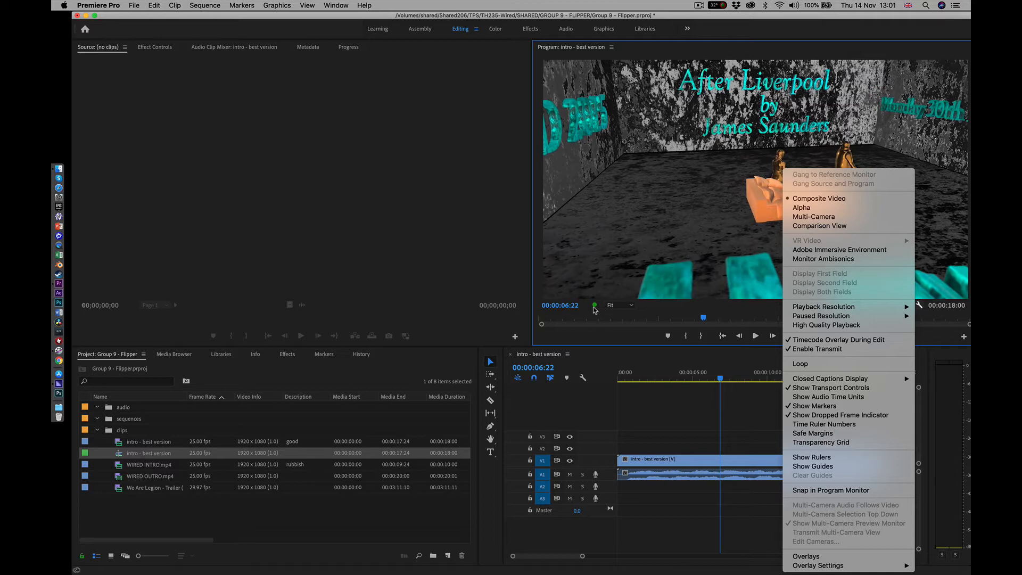
mouse_move(834, 317)
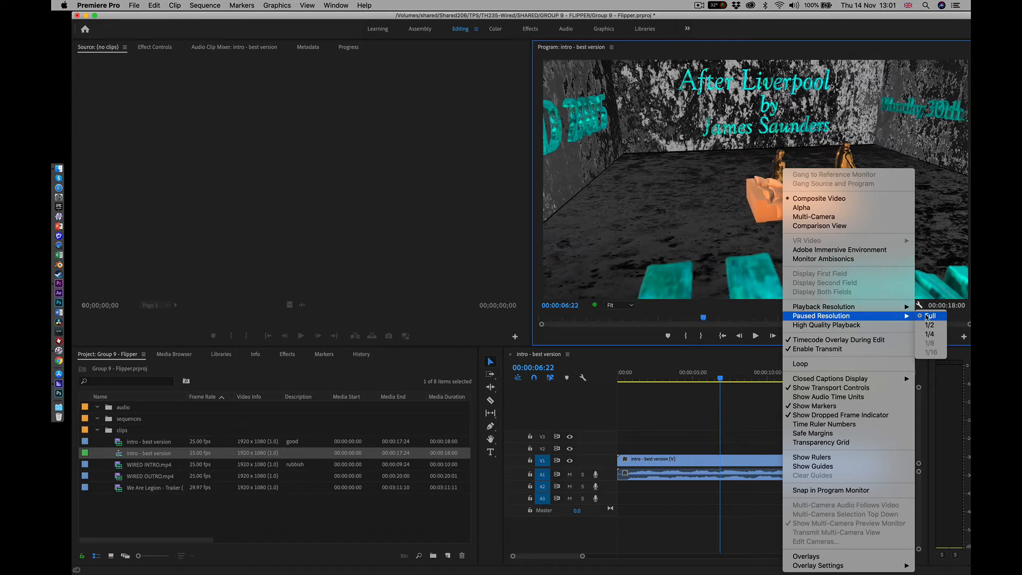
mouse_move(890, 310)
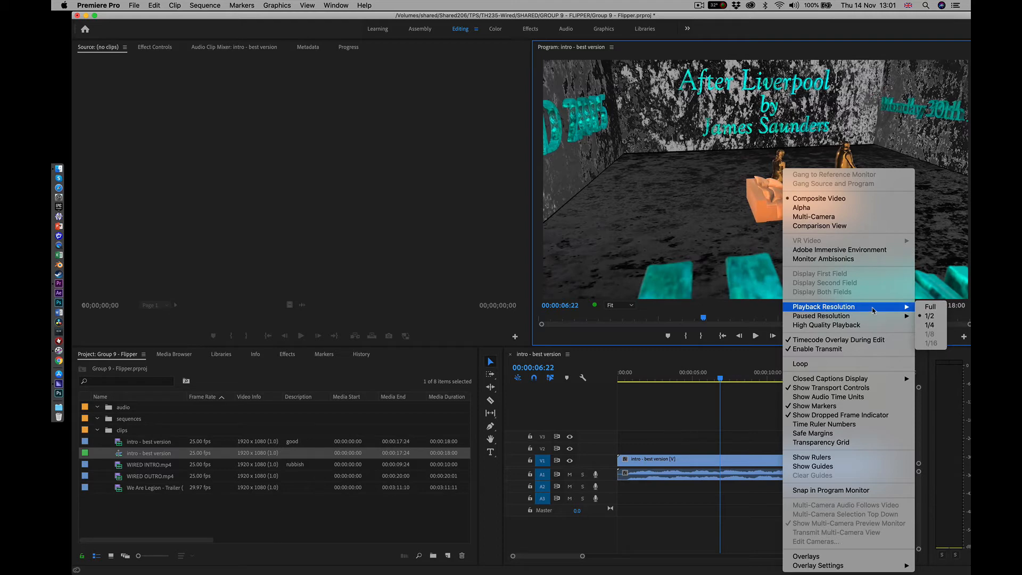
left_click(687, 405)
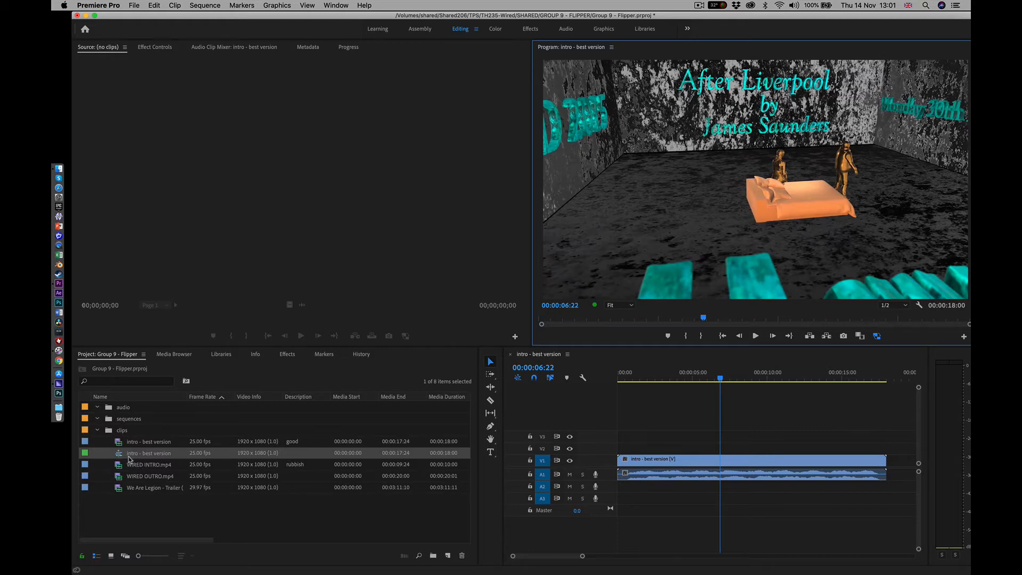
Move the intro - best version sequence from the clips bin into the sequences bin
left_click_drag(120, 458, 109, 419)
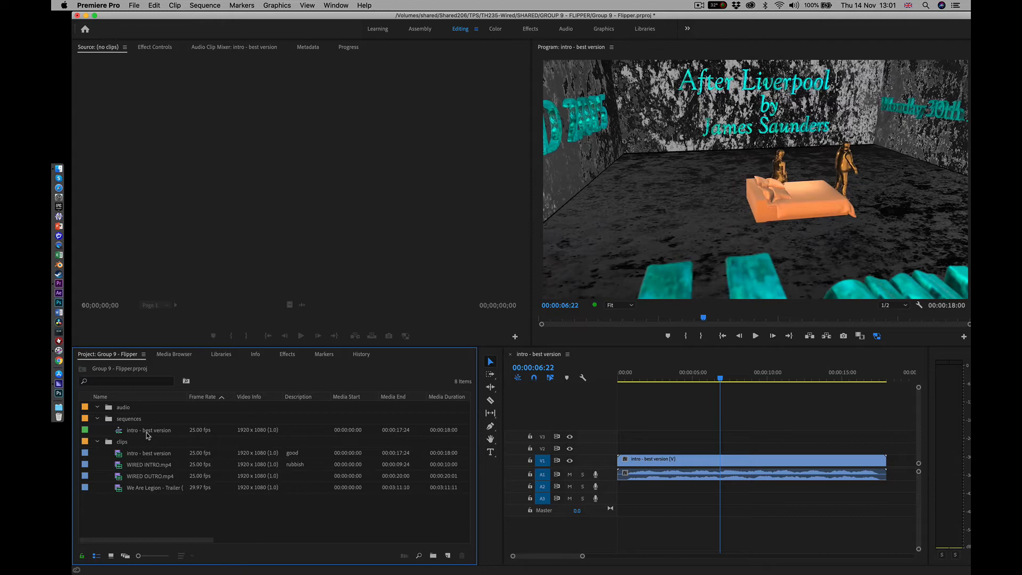
Duplicate the intro - best version sequence in the sequences bin and rename the original to intro - best version v2
left_click(148, 435)
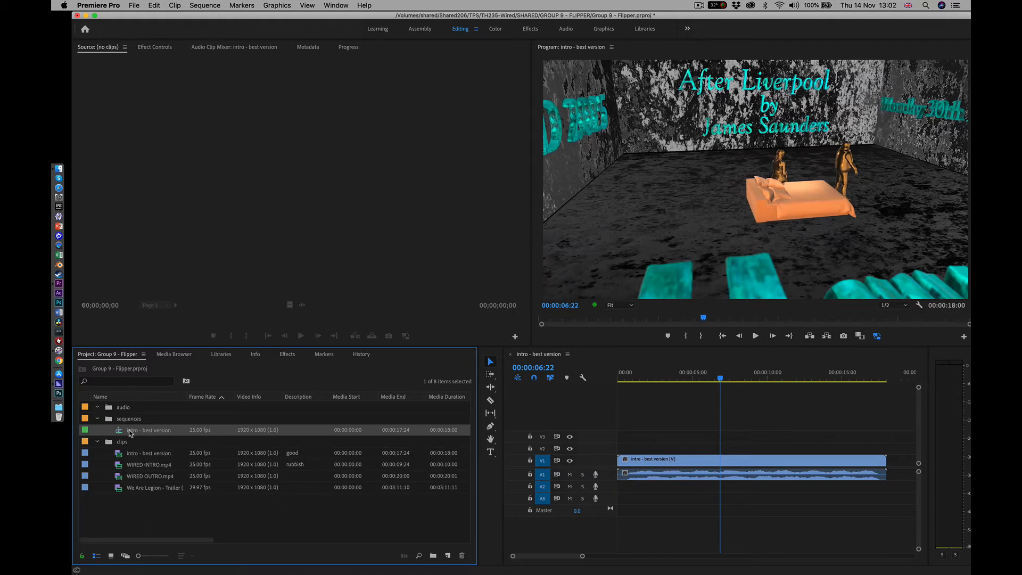
right_click(129, 432)
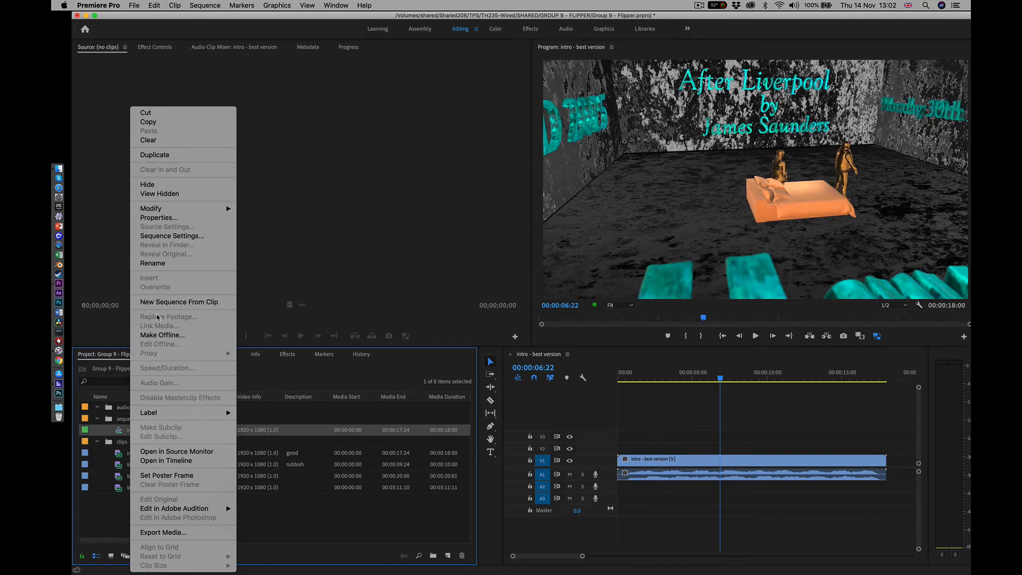
left_click(155, 155)
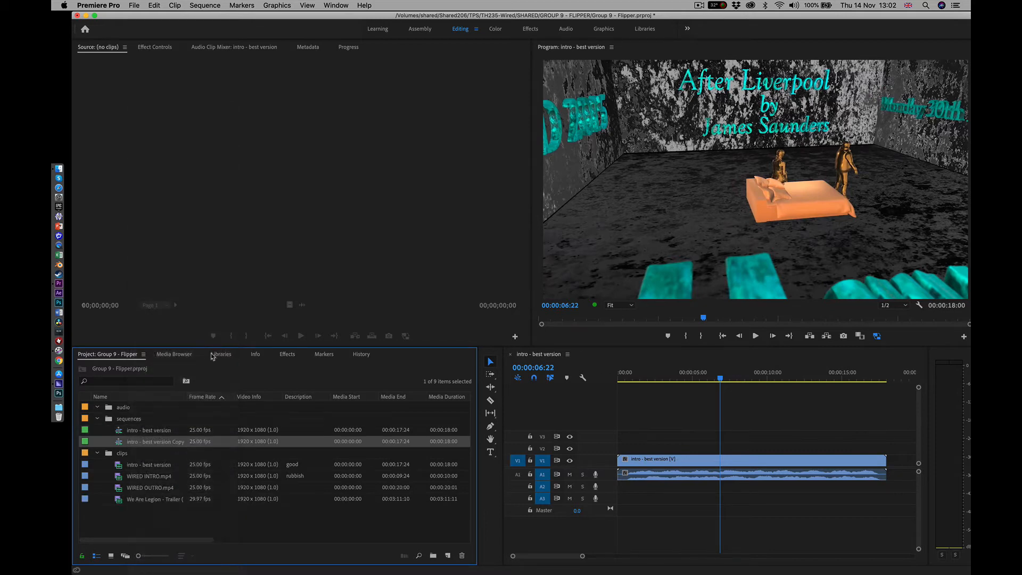
left_click(165, 431)
left_click(169, 431)
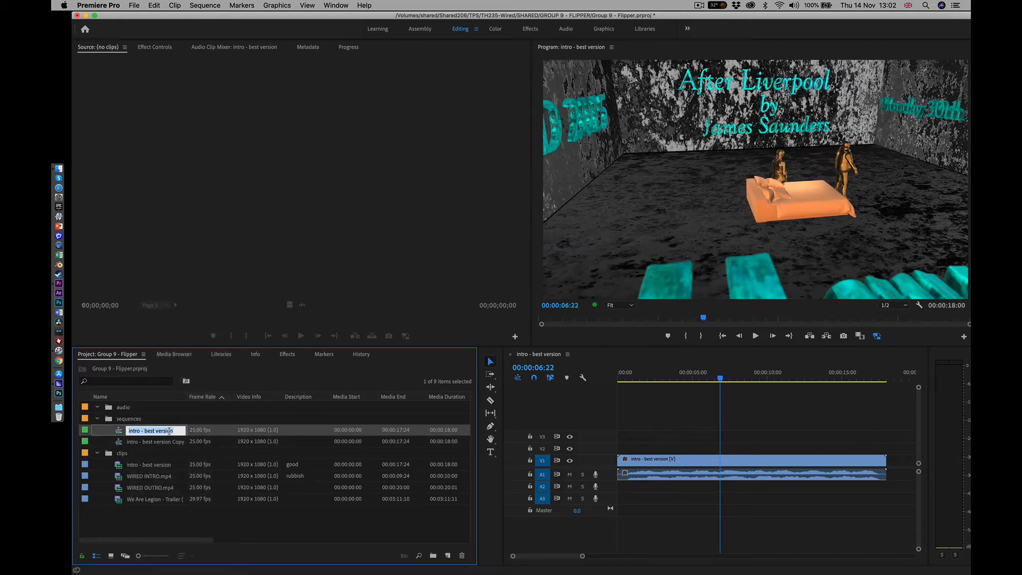
left_click(175, 431)
key("Return")
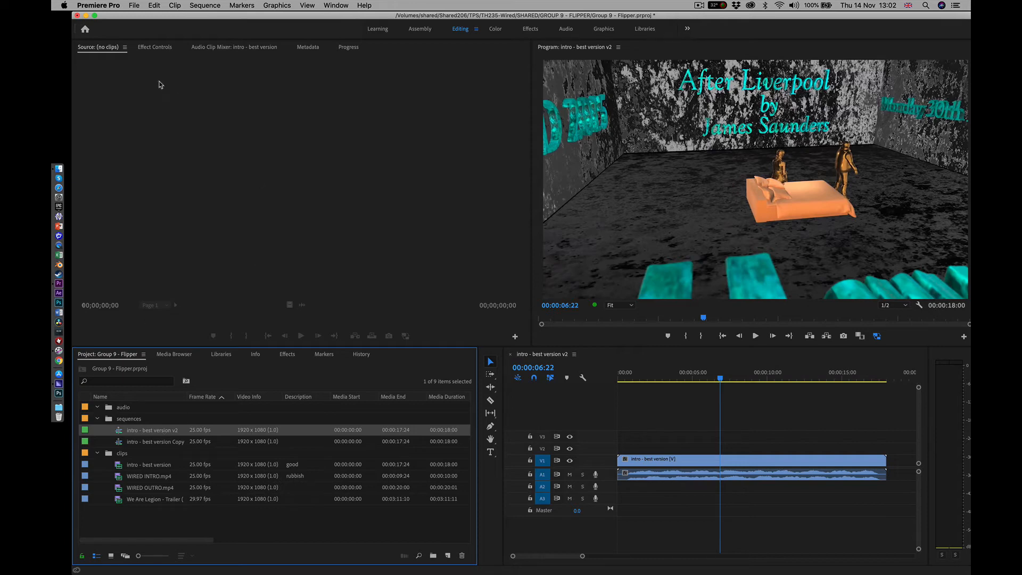
Look through the application's commands for the auto-save settings and search the help for "auto"
left_click(112, 5)
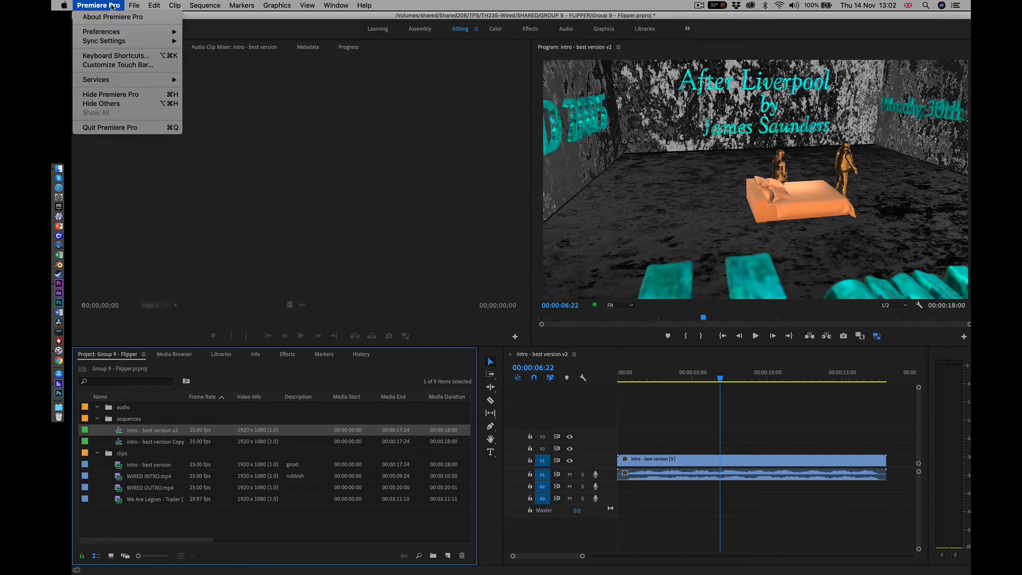
mouse_move(131, 6)
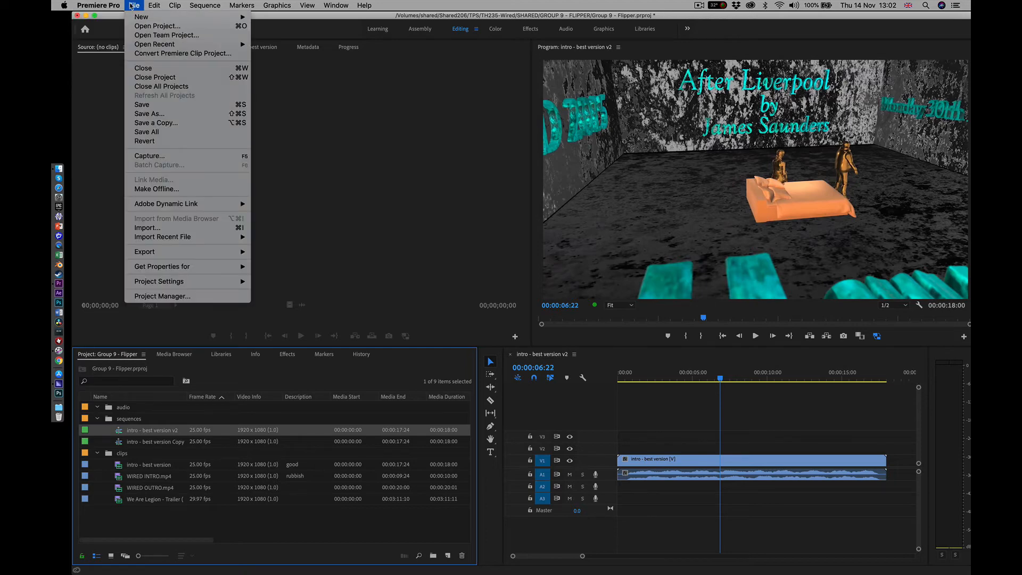
mouse_move(204, 282)
left_click(265, 148)
left_click(365, 7)
left_click(365, 6)
left_click(365, 6)
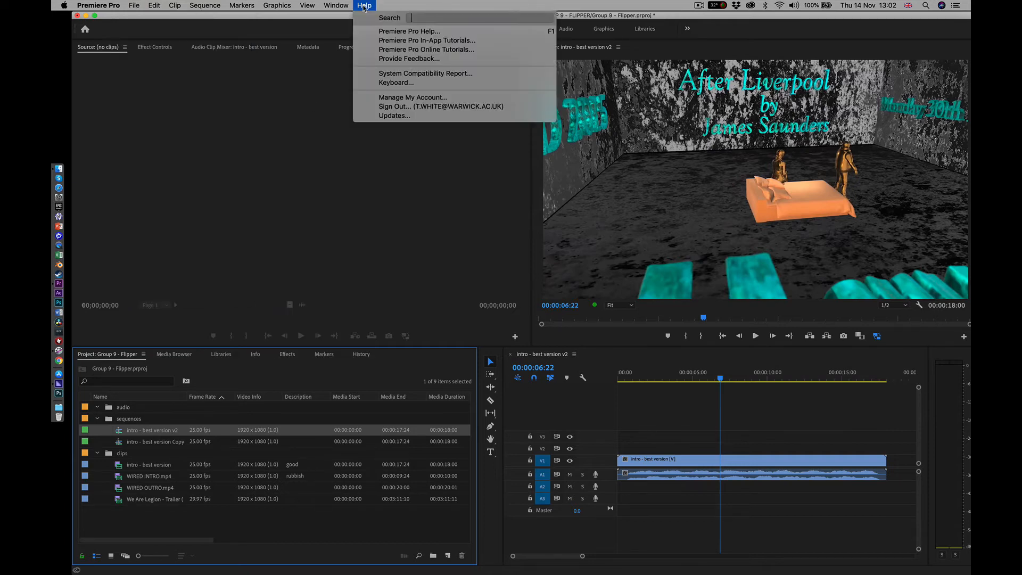
type("au")
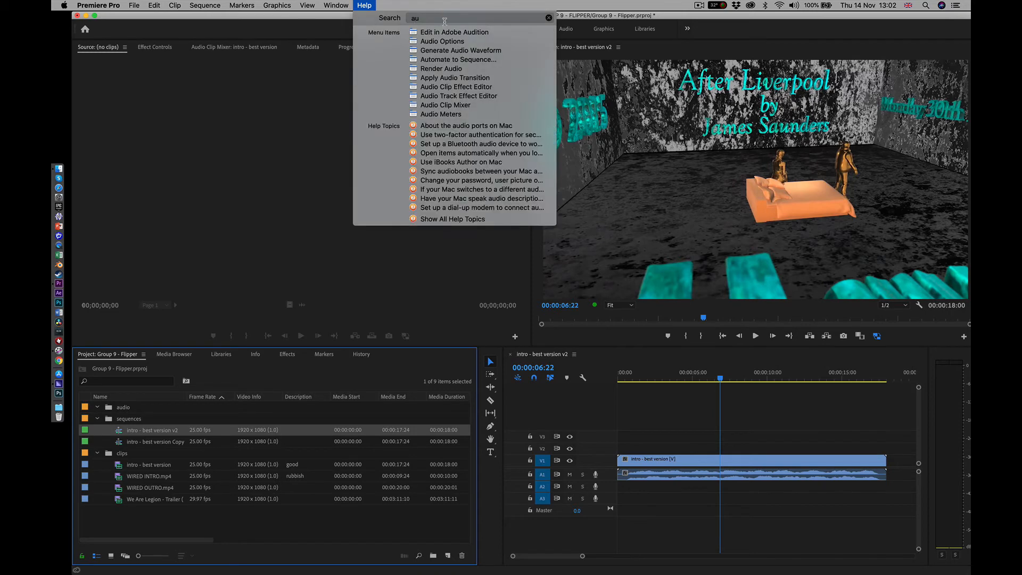
type("to")
mouse_move(484, 35)
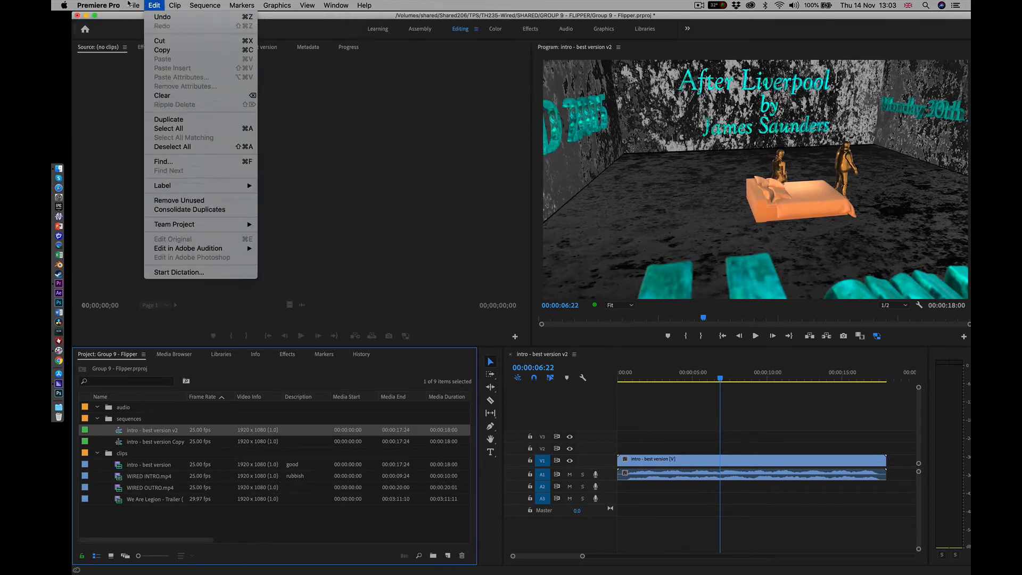
Review the Auto Save preferences, including the save interval and maximum project versions, and close them without changes
mouse_move(94, 5)
mouse_move(99, 33)
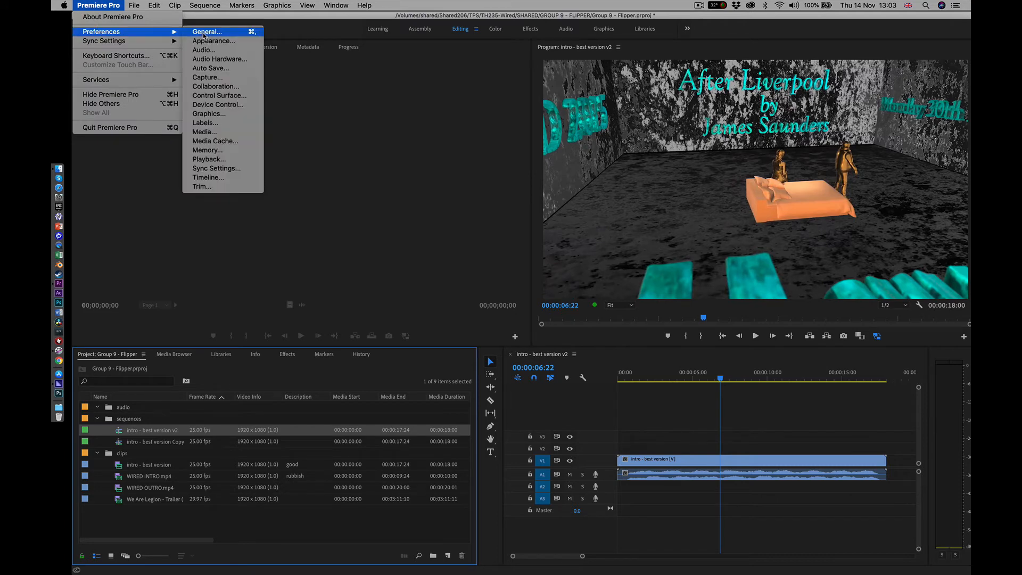
left_click(405, 179)
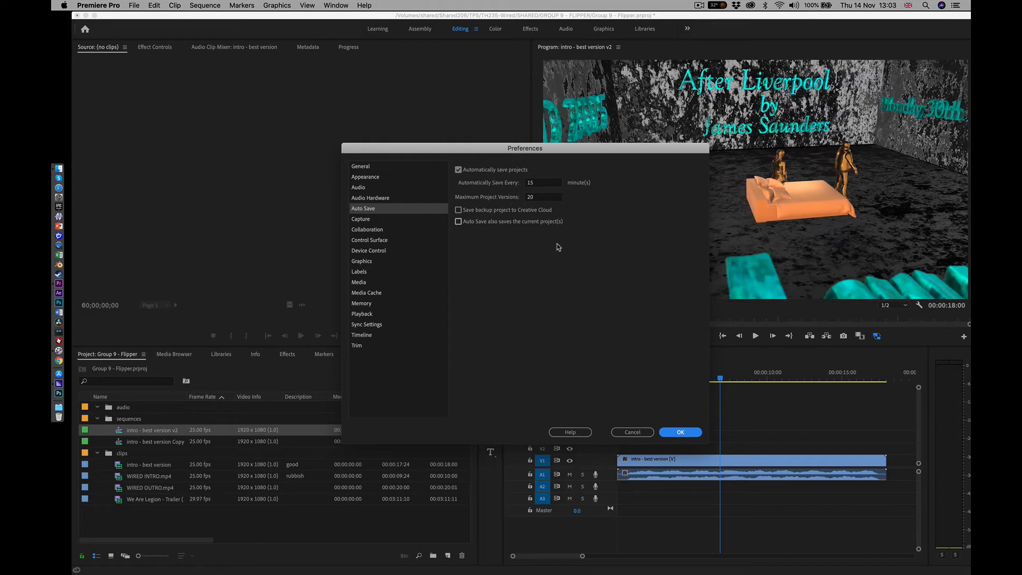
left_click(630, 436)
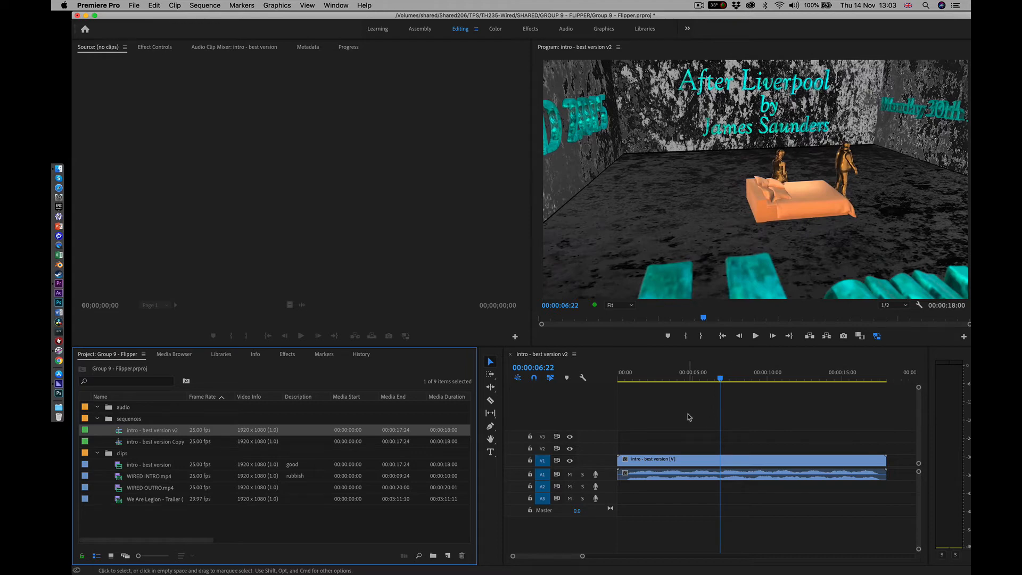
Render the previews of the intro - best version v2 sequence and stop its playback at about 00:00:01:20
key("Return")
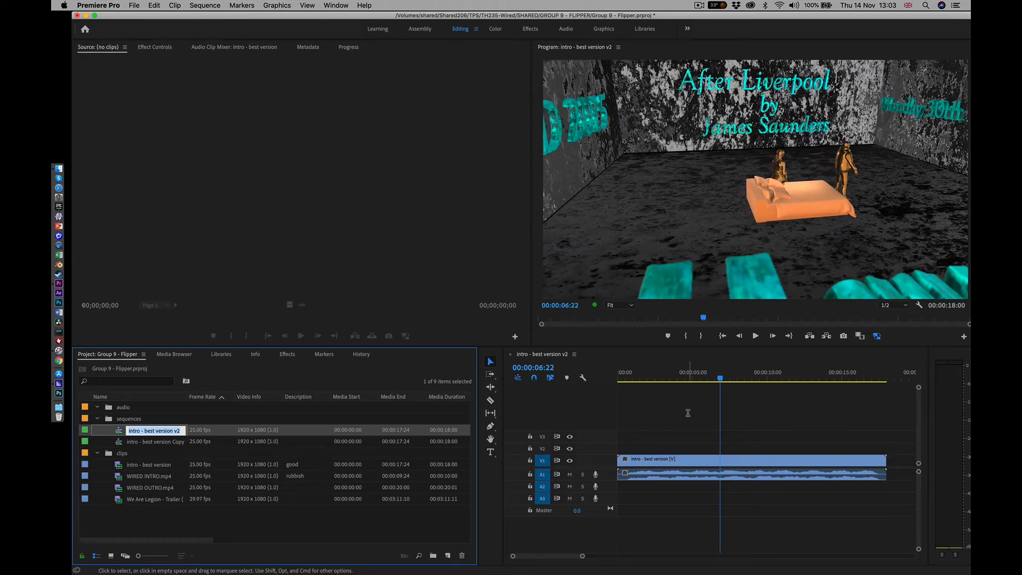
left_click(429, 308)
left_click(680, 424)
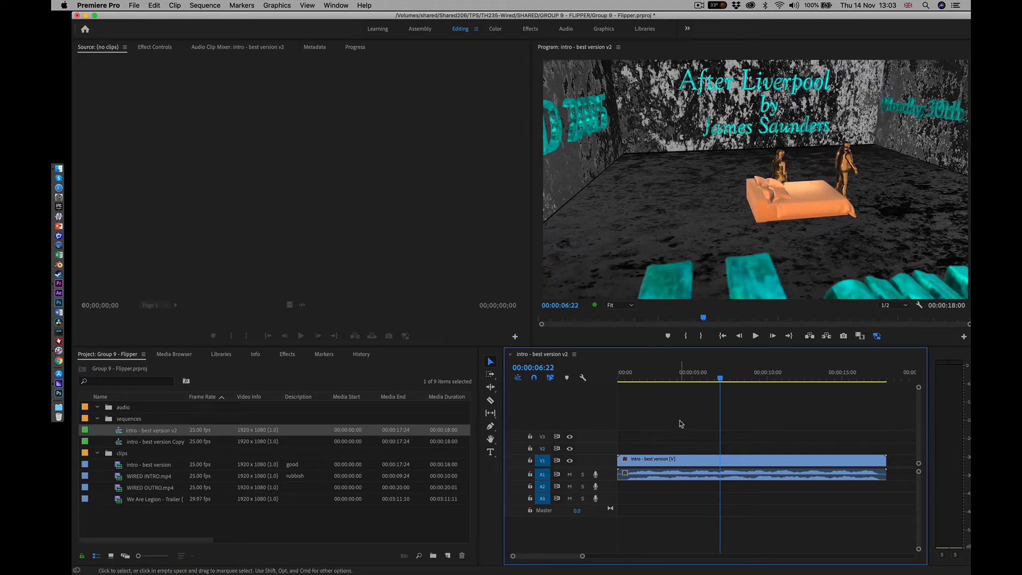
key("Return")
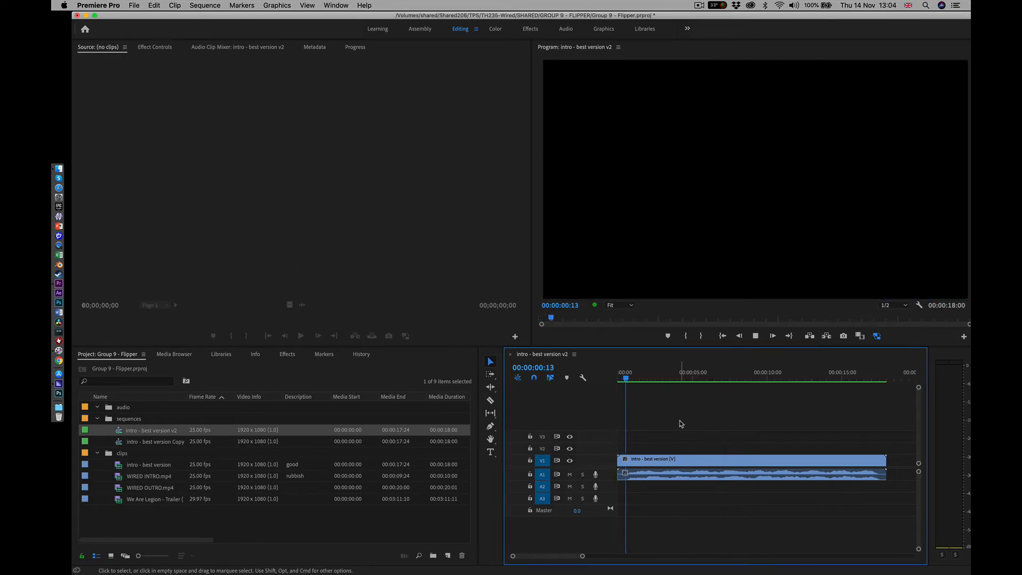
key("space")
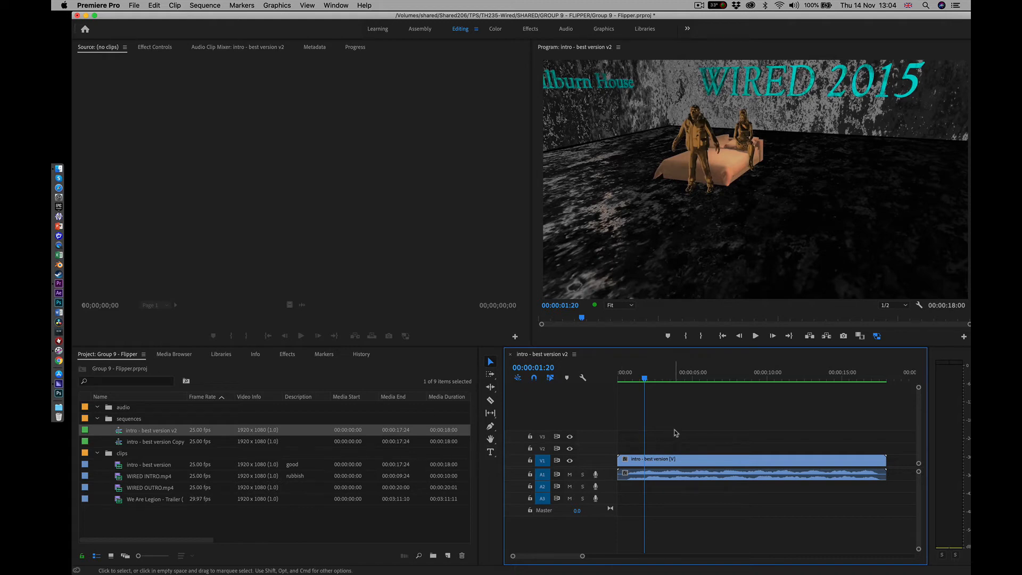
Collapse the clips bin and create a new bin named graphics at the project's root level
left_click(96, 453)
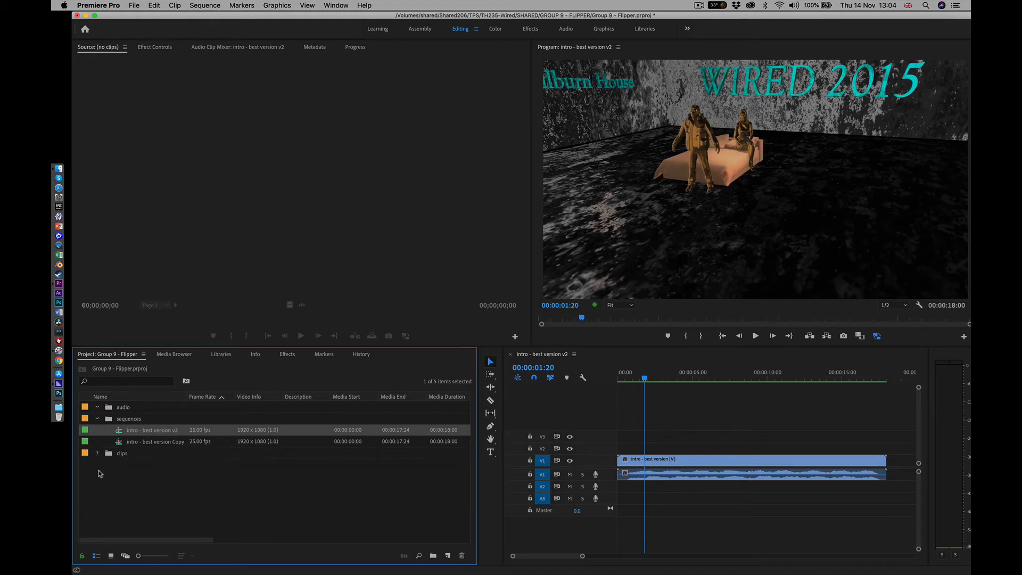
left_click(98, 473)
right_click(99, 473)
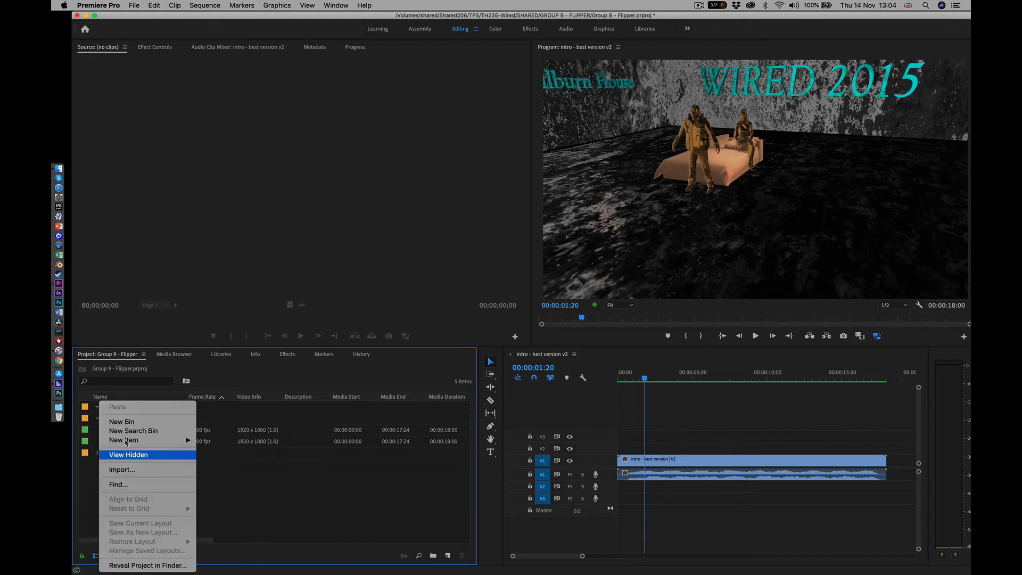
left_click(128, 420)
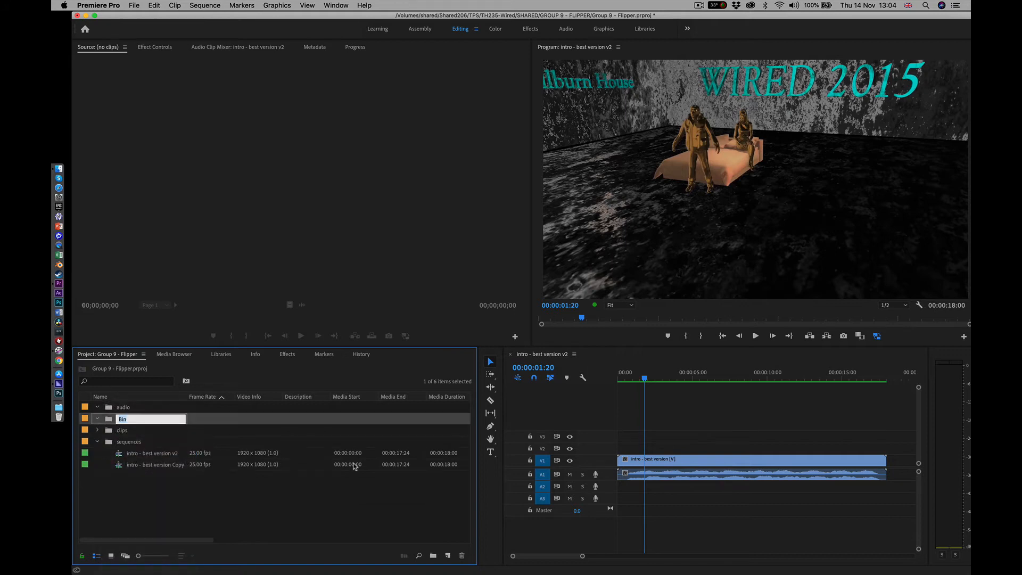
type("aphics")
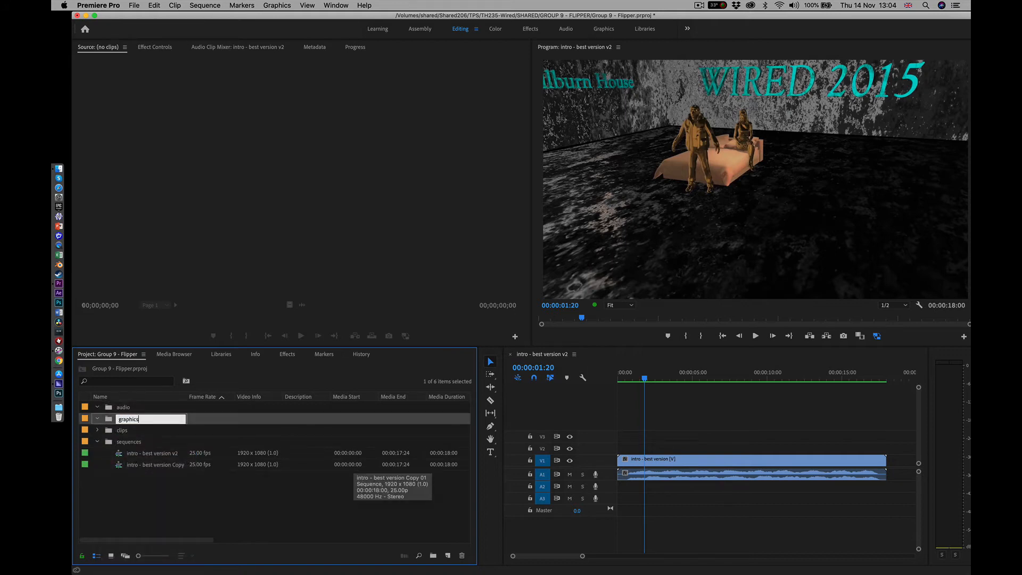
type("raphics")
key("Return")
left_click(222, 517)
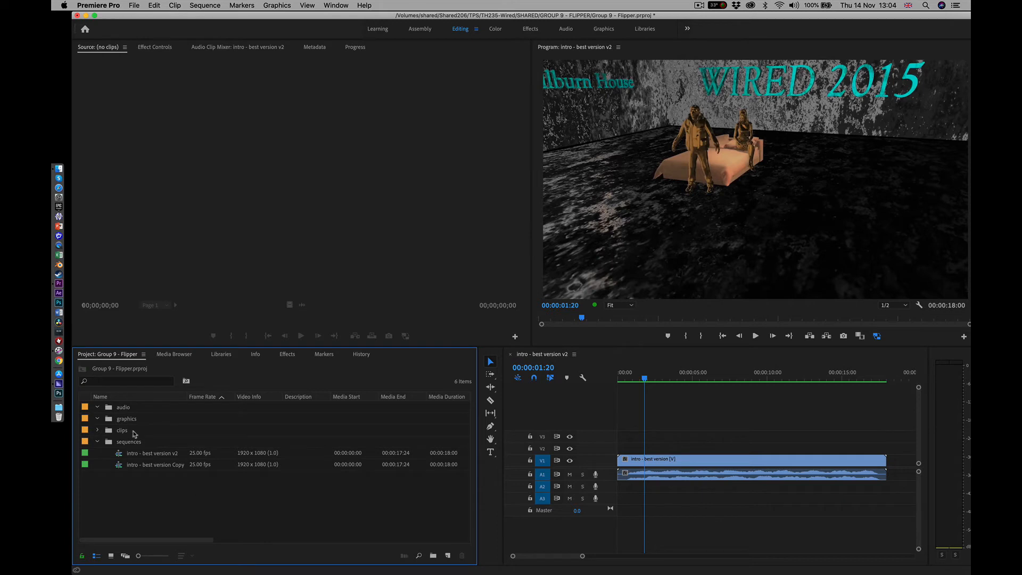
Open the graphics bin and choose 89736.psd from the GROUP 9 - FLIPPER project's GRAPHICS folder for import
double_click(126, 420)
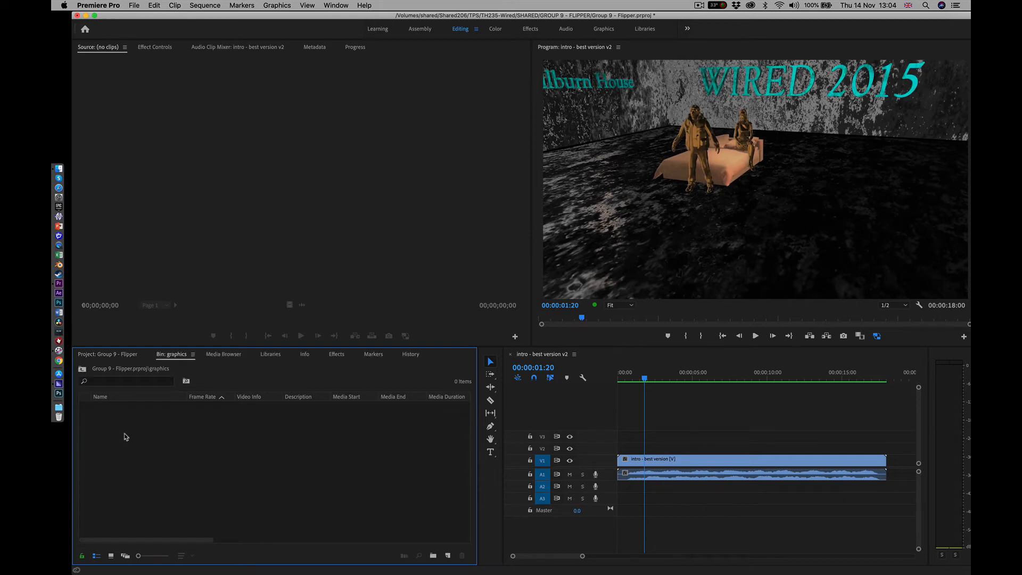
right_click(126, 436)
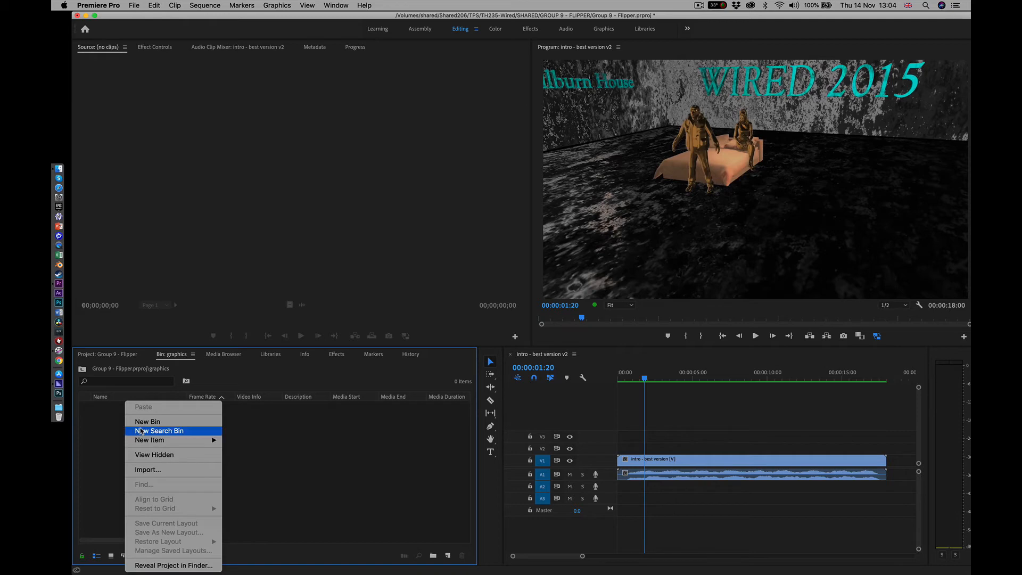
left_click(136, 468)
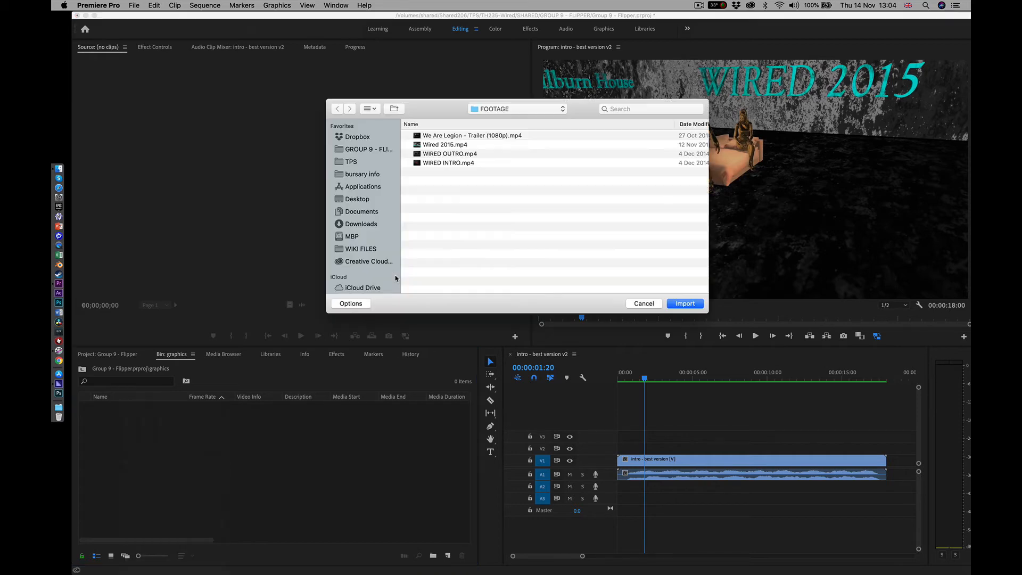
left_click(517, 111)
left_click(515, 119)
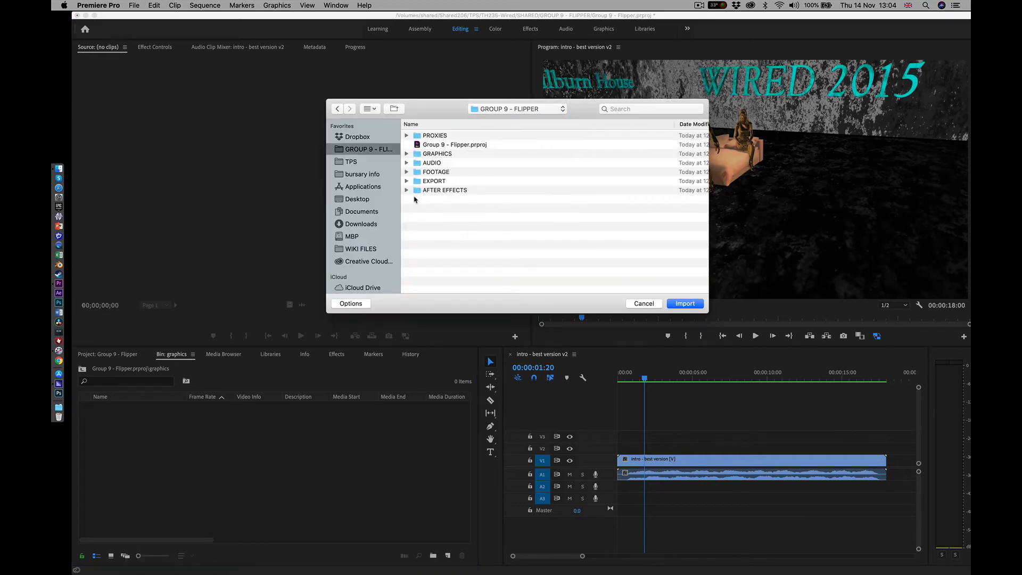
double_click(434, 155)
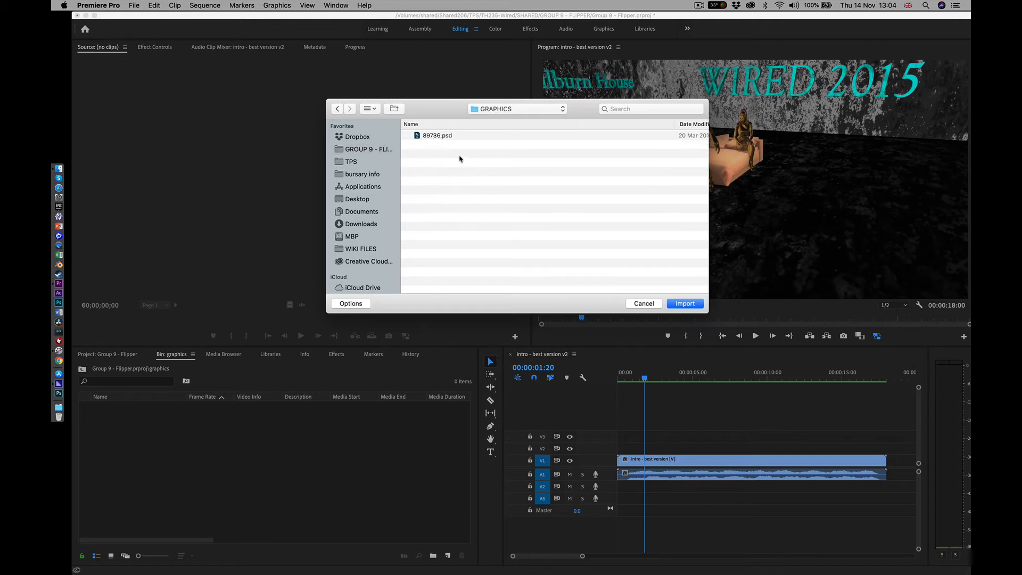
left_click(434, 137)
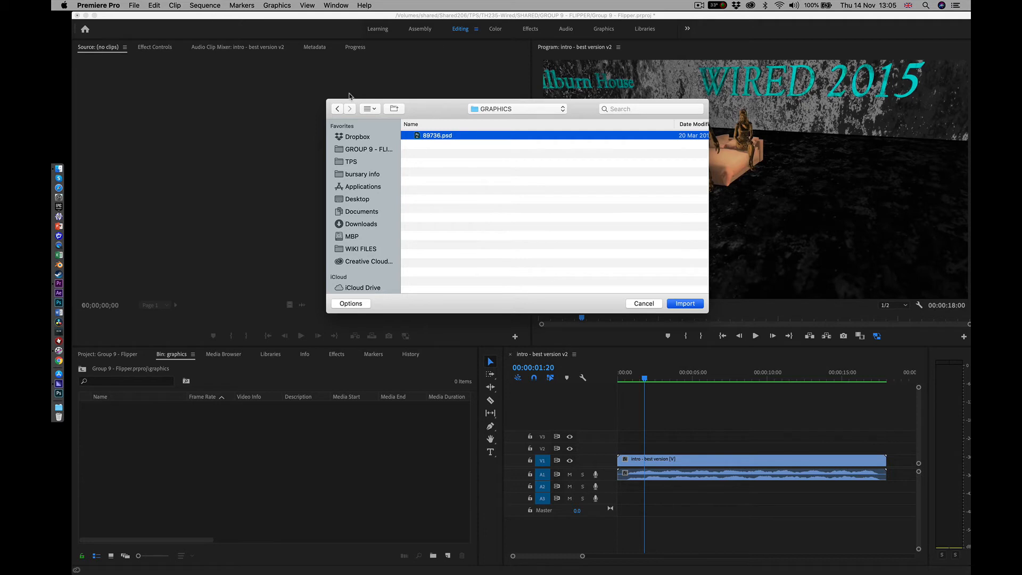
left_click(684, 304)
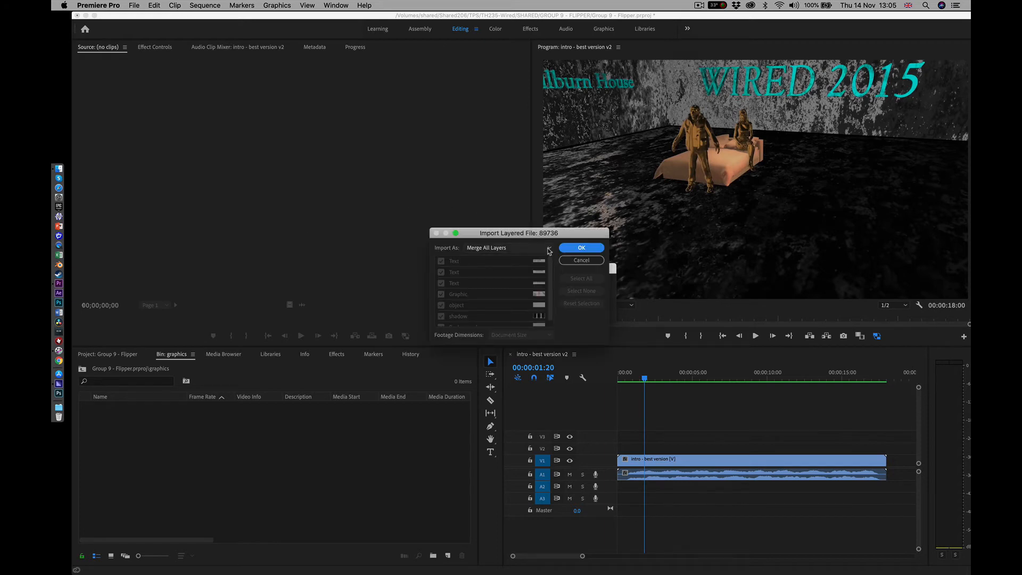
Set the layered file to import as Individual Layers and look through its list of layers
left_click(547, 249)
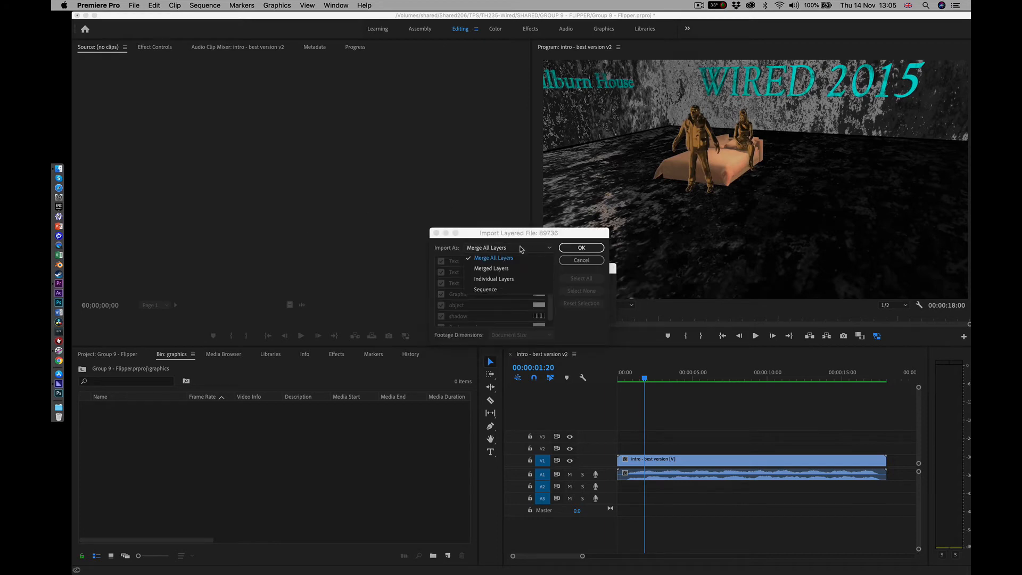
left_click(501, 279)
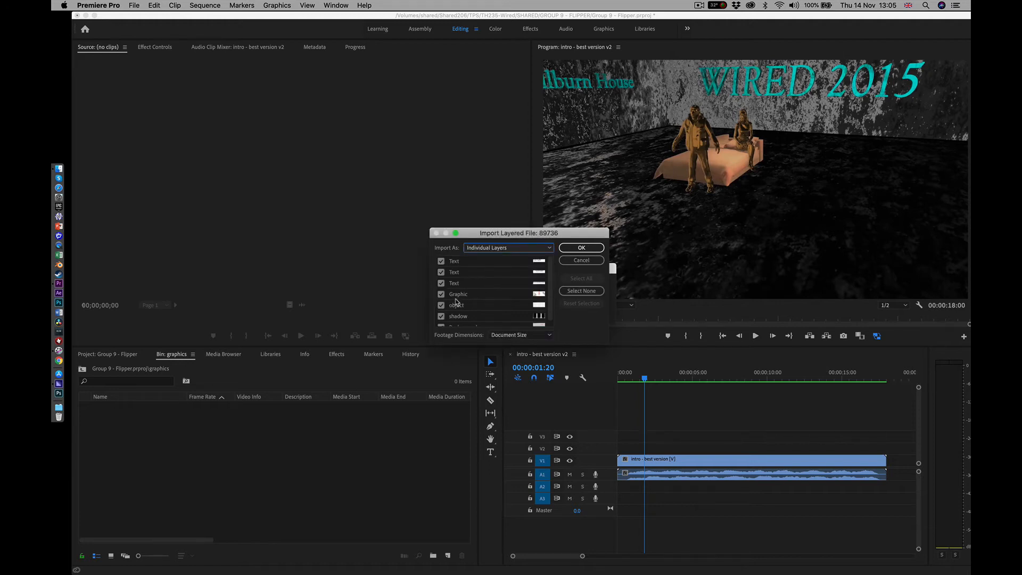
scroll(457, 300, "down", 2)
scroll(458, 299, "up", 2)
scroll(481, 283, "down", 2)
scroll(481, 283, "up", 2)
Import the layered file as a Sequence and expand the resulting 89736 bin to show its contents
left_click(550, 249)
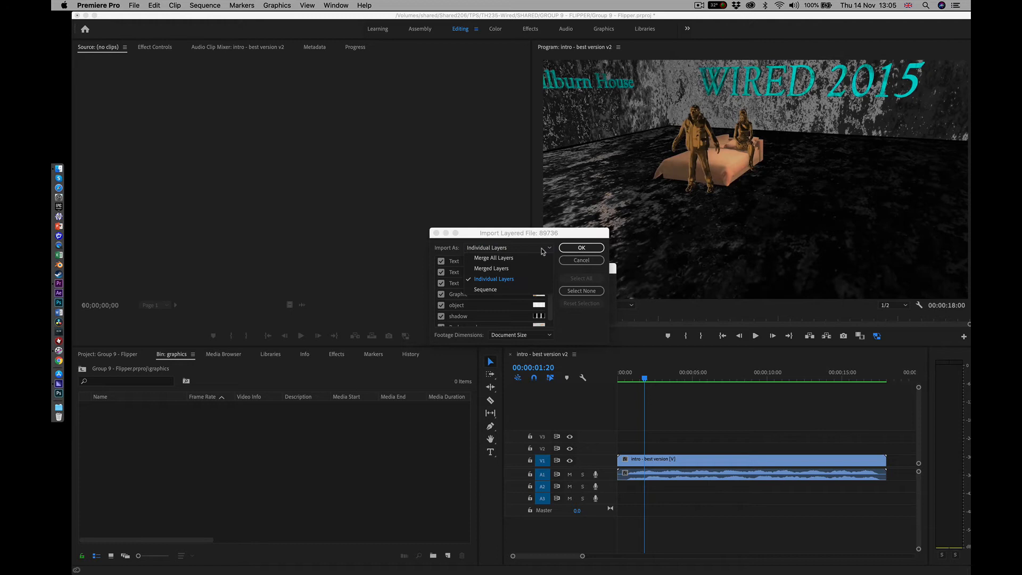
left_click(485, 290)
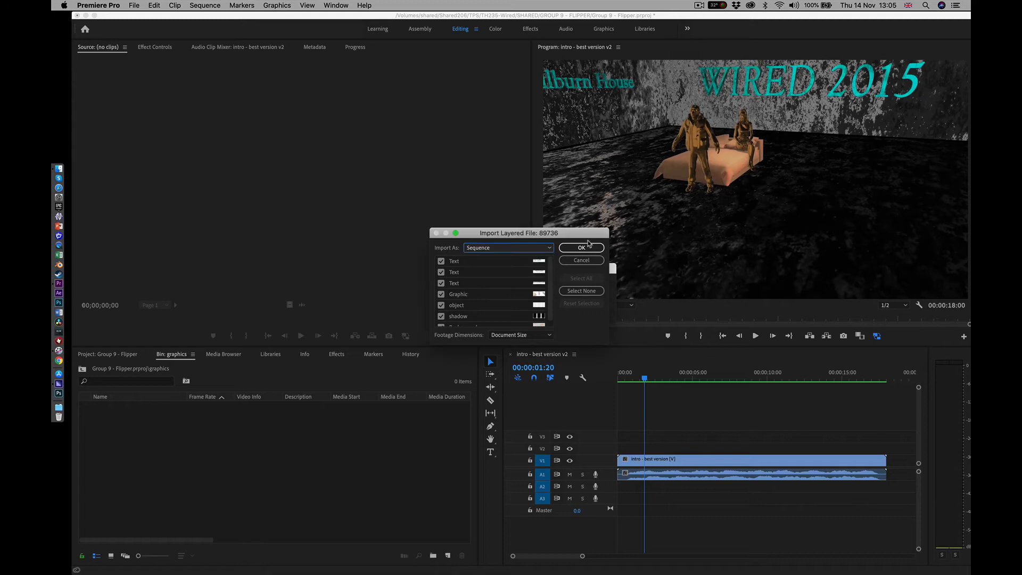
left_click(581, 248)
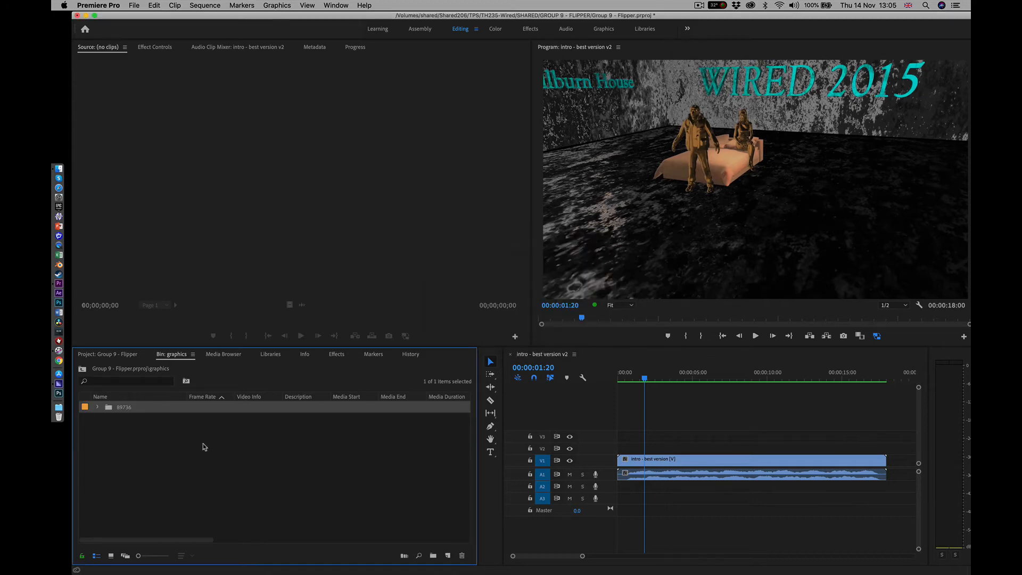
left_click(98, 408)
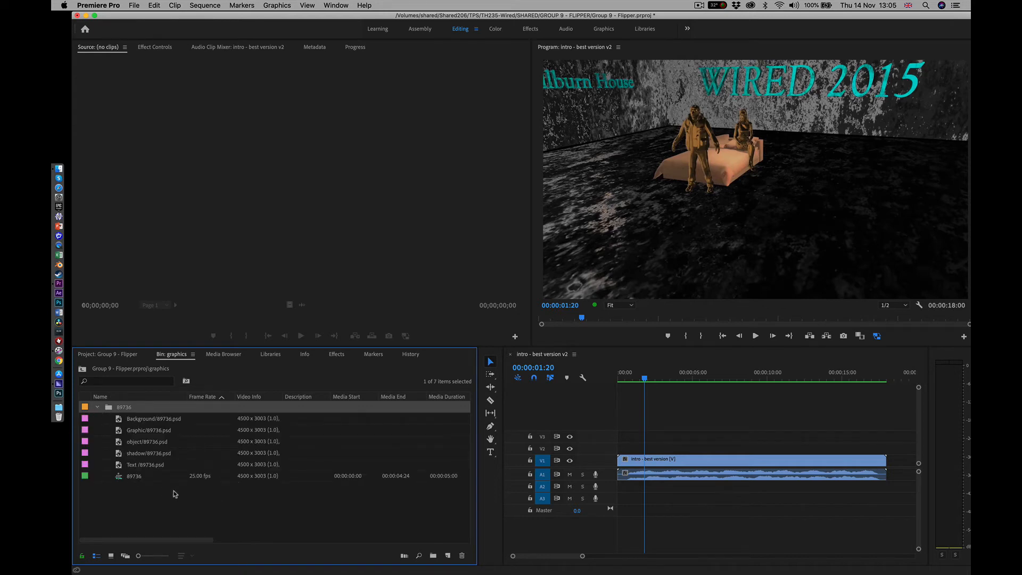
Open the 89736 sequence, move the playhead to 00:00:02:00 and hide the three text tracks V5 to V7
double_click(119, 477)
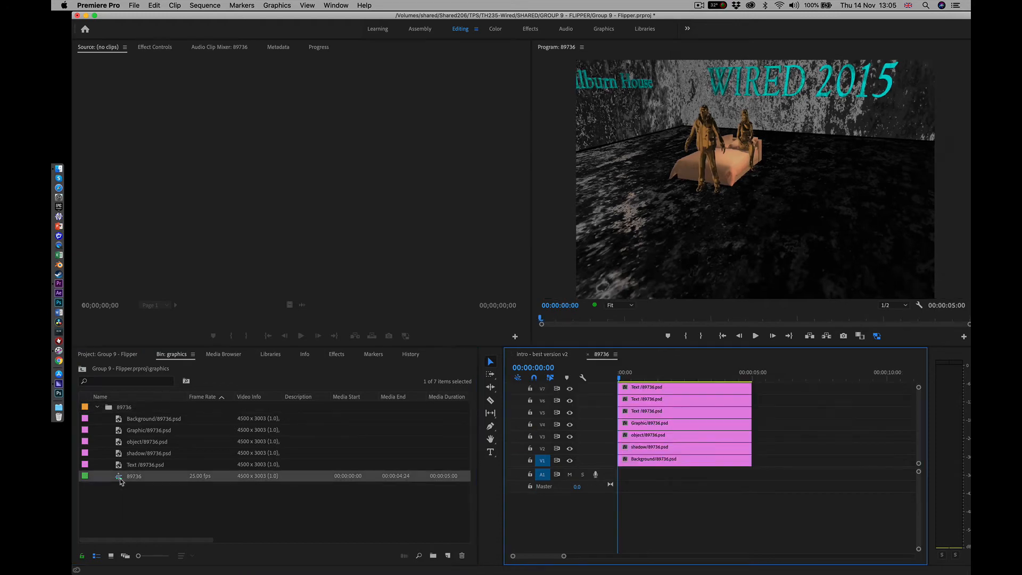
left_click(658, 375)
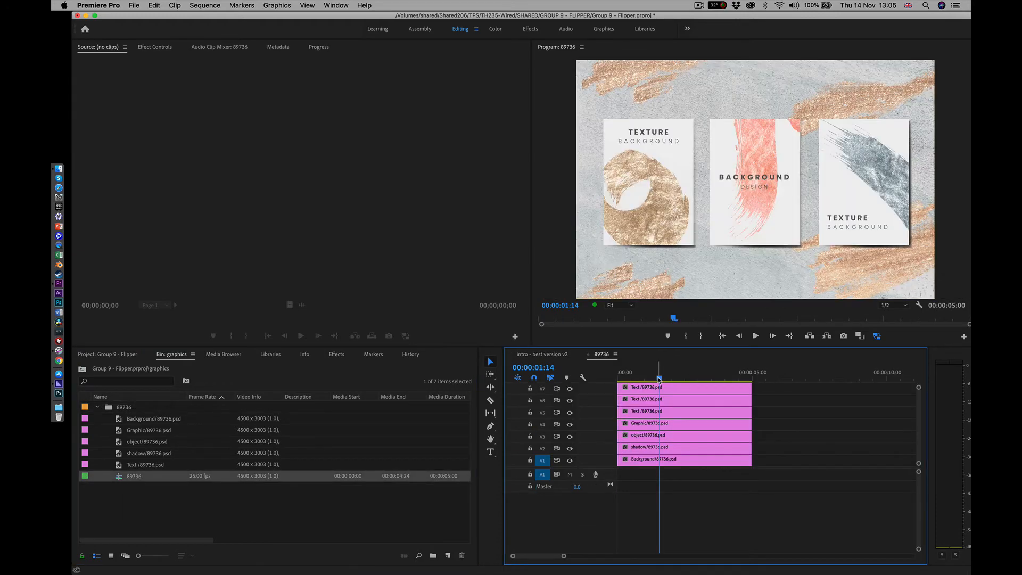
left_click_drag(659, 378, 671, 378)
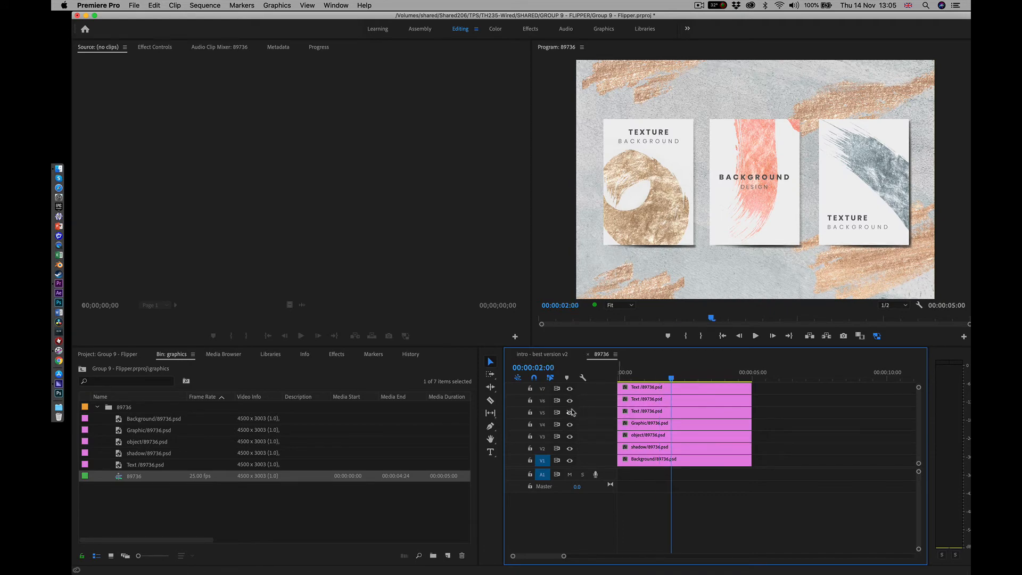
left_click(570, 389)
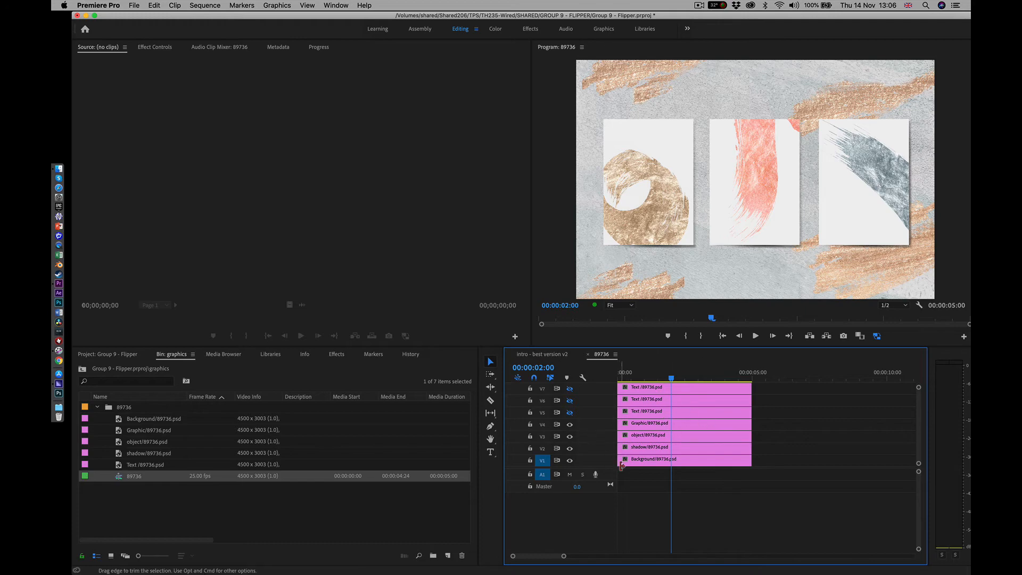
Nest all the layer clips of the 89736 sequence into a nested sequence named PHOTO01
left_click(292, 511)
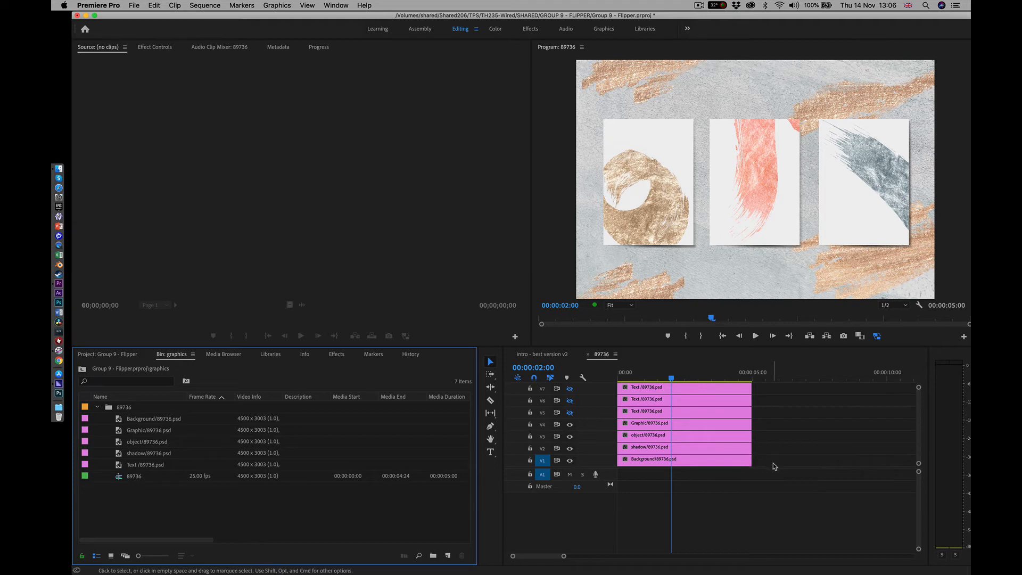
left_click_drag(784, 475, 609, 356)
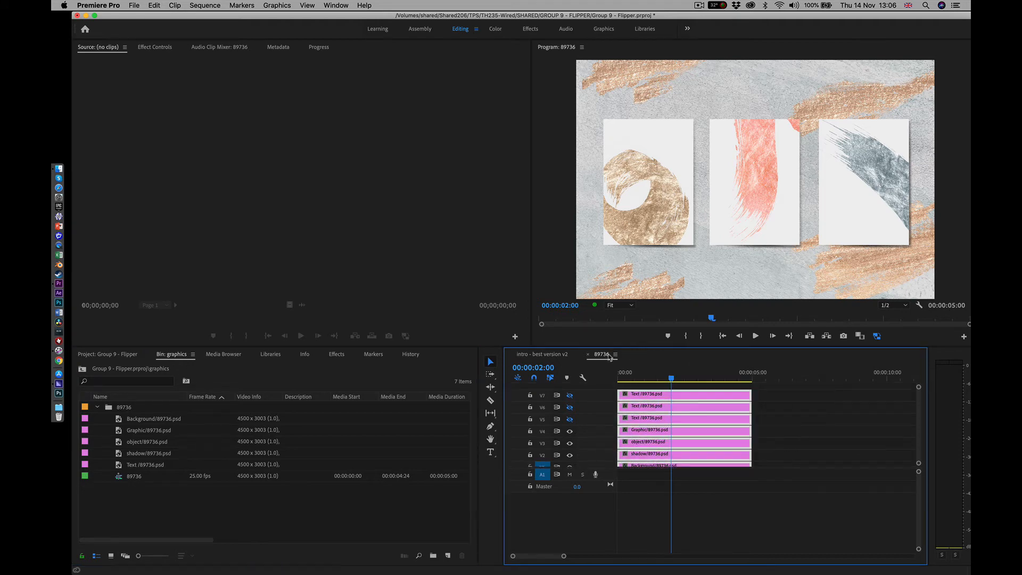
right_click(671, 395)
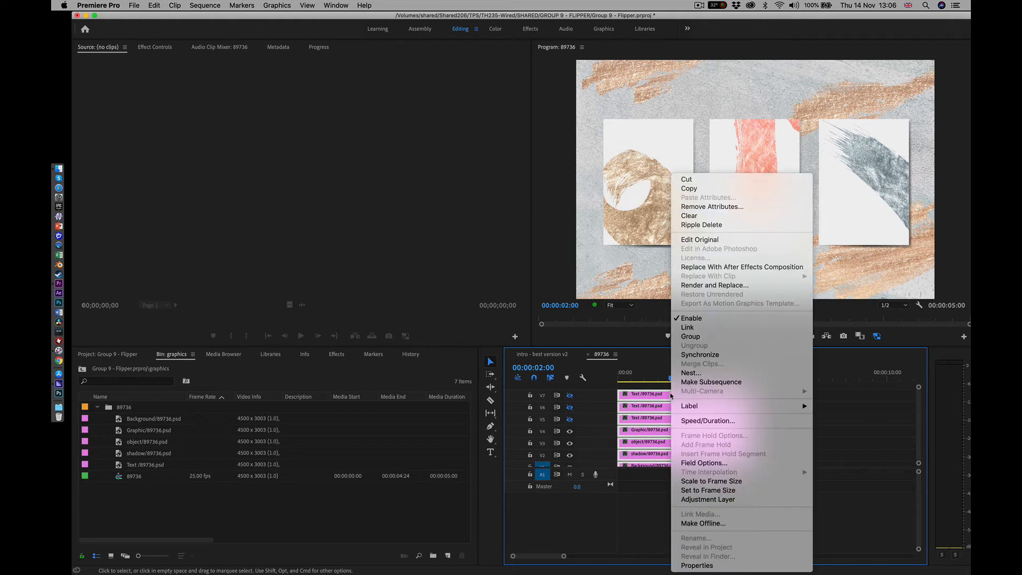
left_click(721, 372)
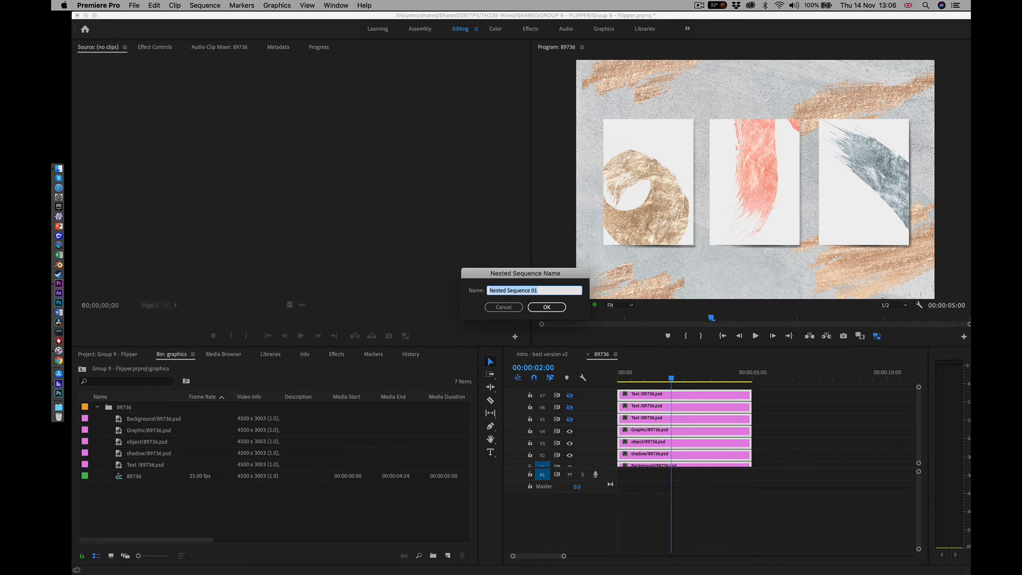
type("PHOTO01")
key("Return")
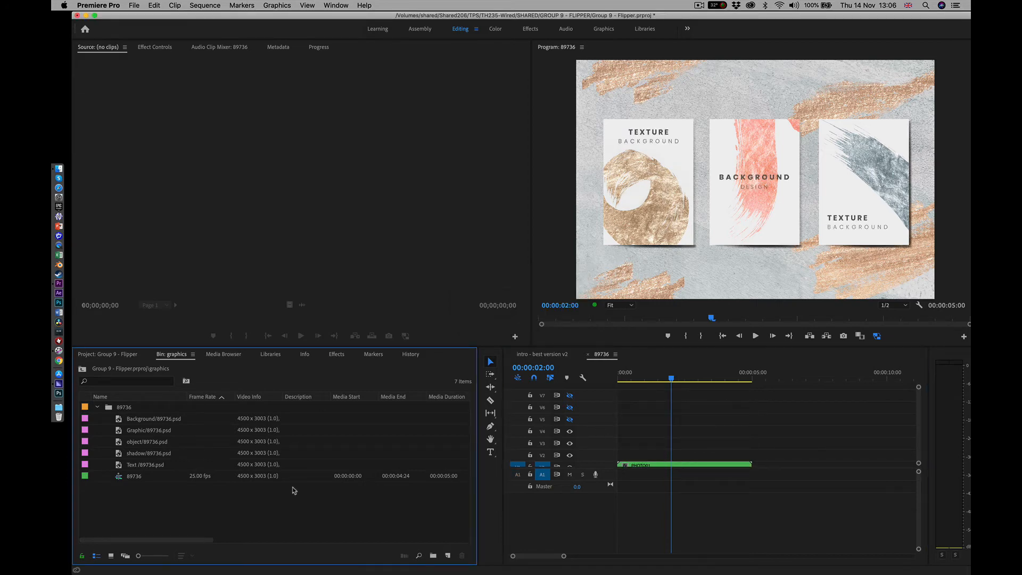
Open the nested PHOTO01 sequence to check its layers and return to the intro - best version v2 sequence
double_click(658, 465)
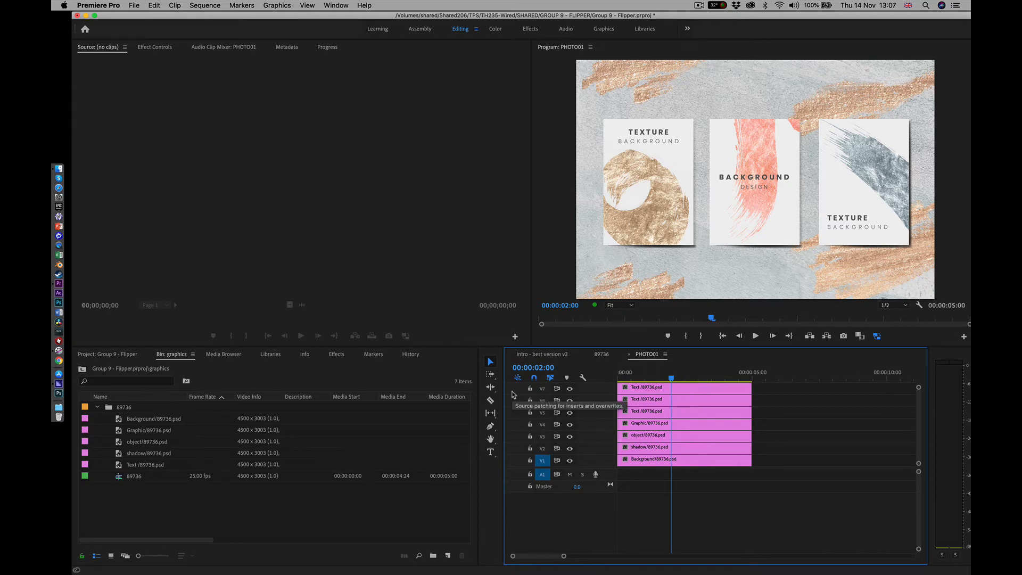
left_click(541, 354)
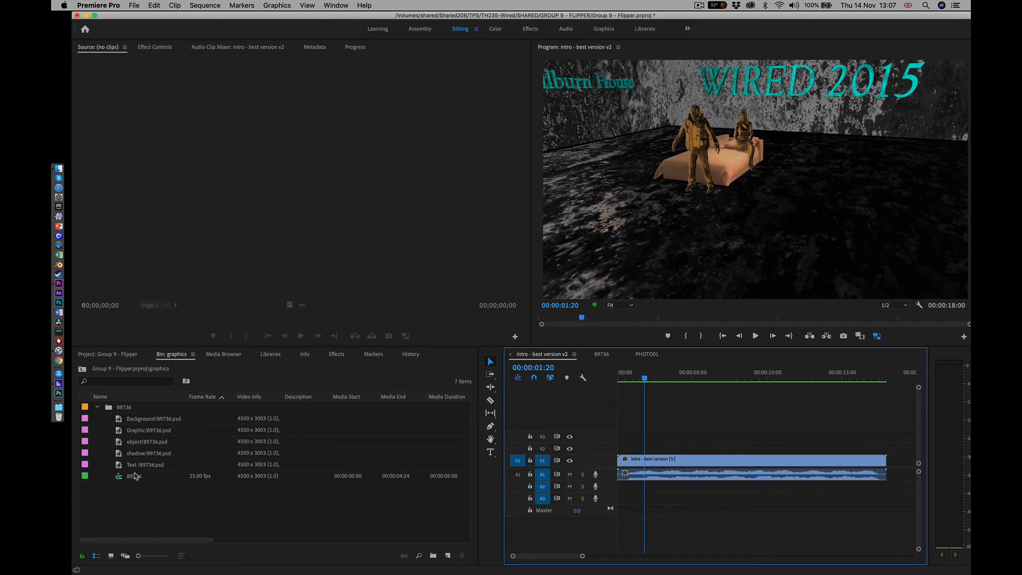
Try object/89736.psd on track V2 over the intro clip, preview it and delete it
left_click(137, 442)
left_click_drag(378, 441, 647, 447)
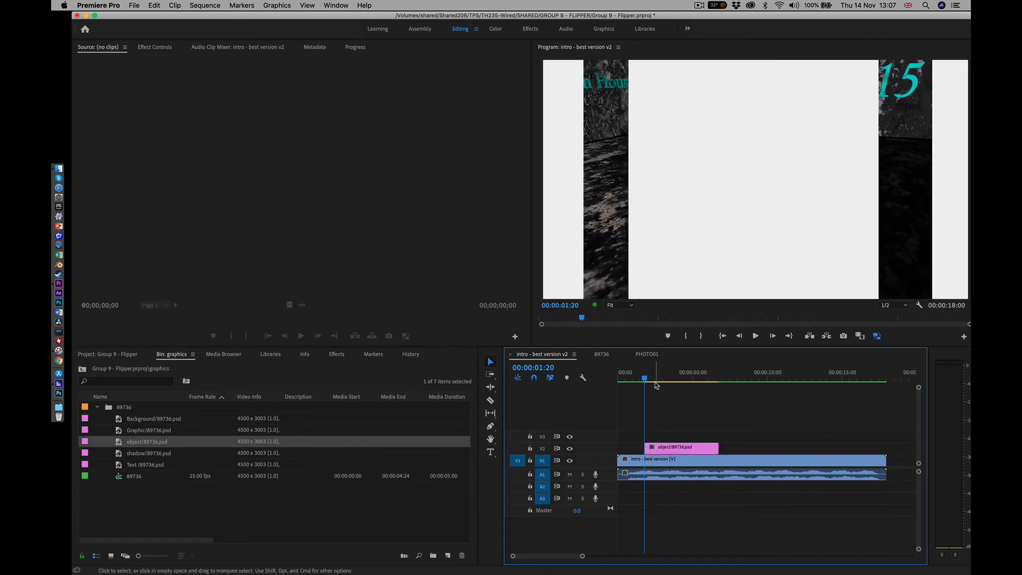
mouse_move(656, 372)
left_mouse_down()
mouse_move(678, 376)
mouse_move(670, 375)
left_mouse_up()
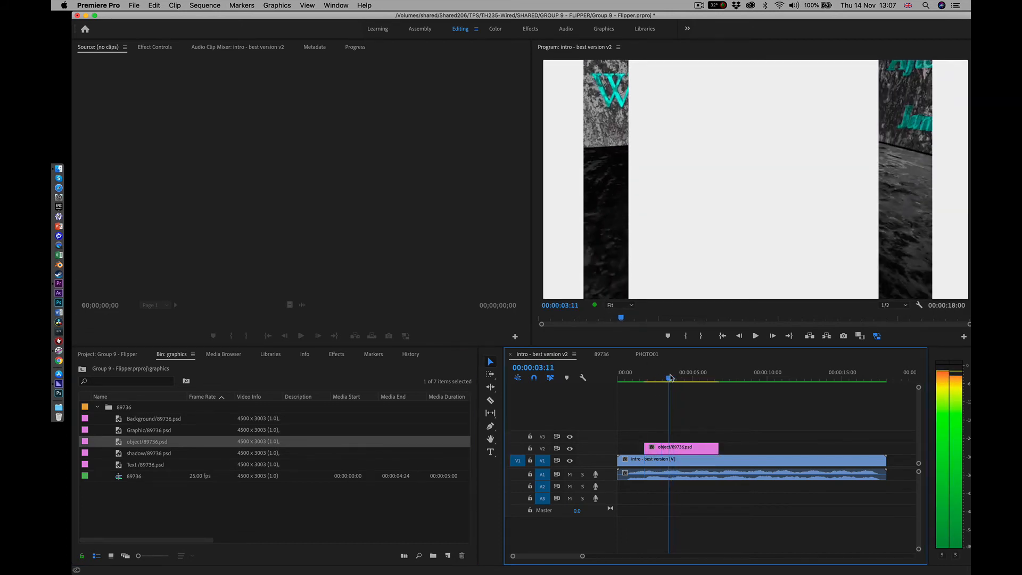
left_click(674, 447)
key("Delete")
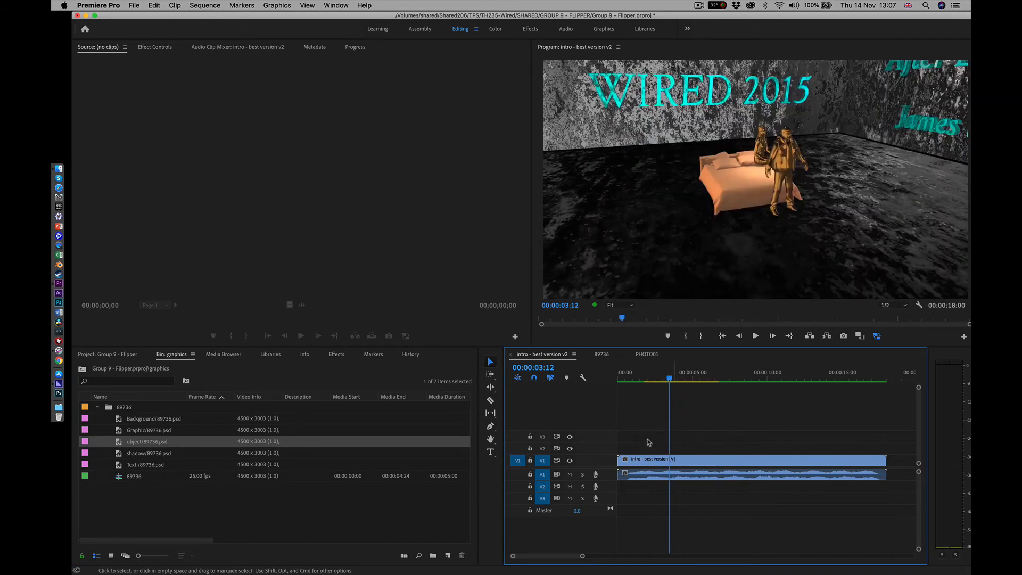
Place Graphic/89736.psd on track V2 above the intro clip and set its scale to 45
left_click(135, 432)
left_click_drag(134, 435, 652, 449)
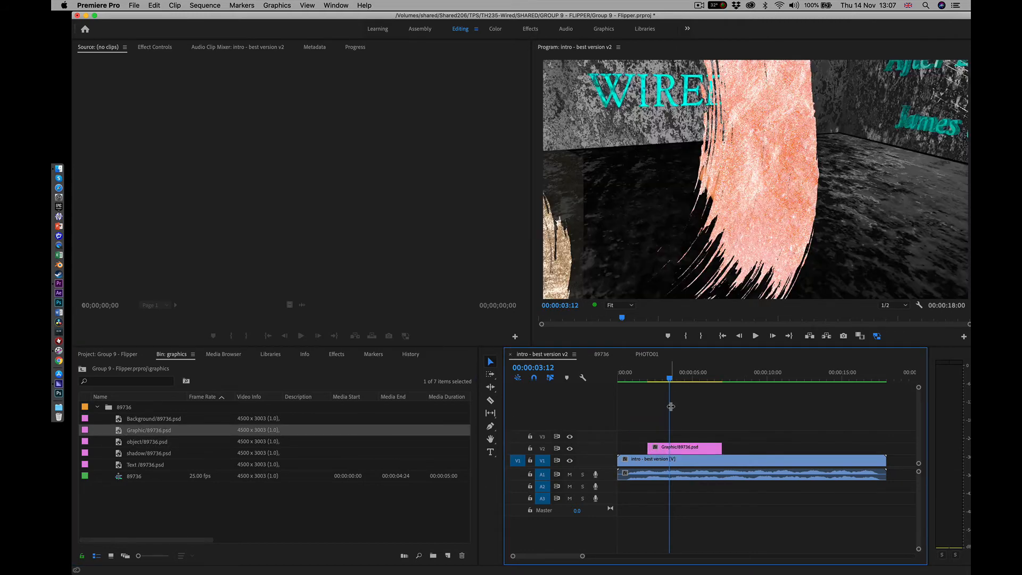
left_click(671, 450)
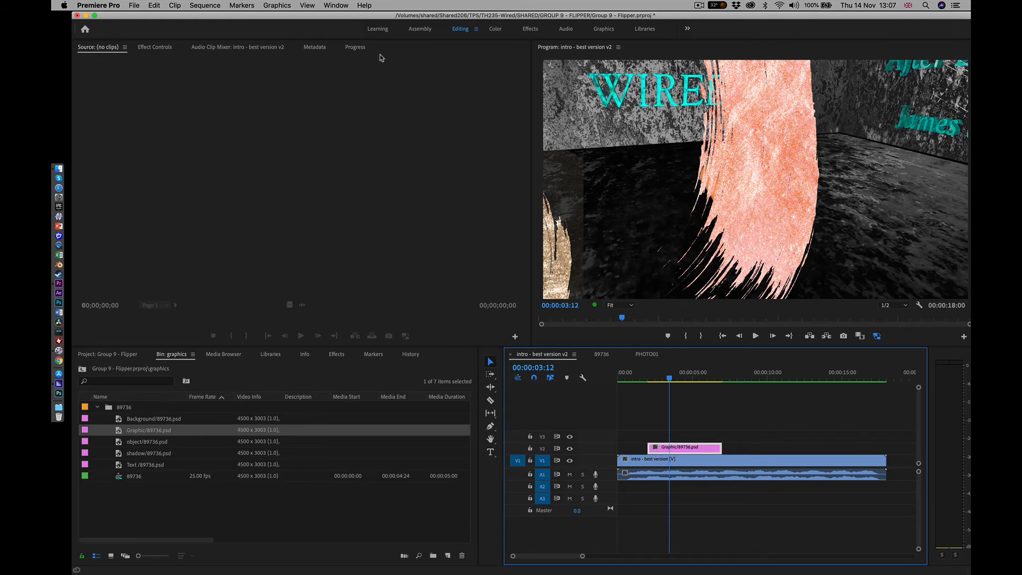
left_click(155, 47)
left_click_drag(248, 109, 218, 109)
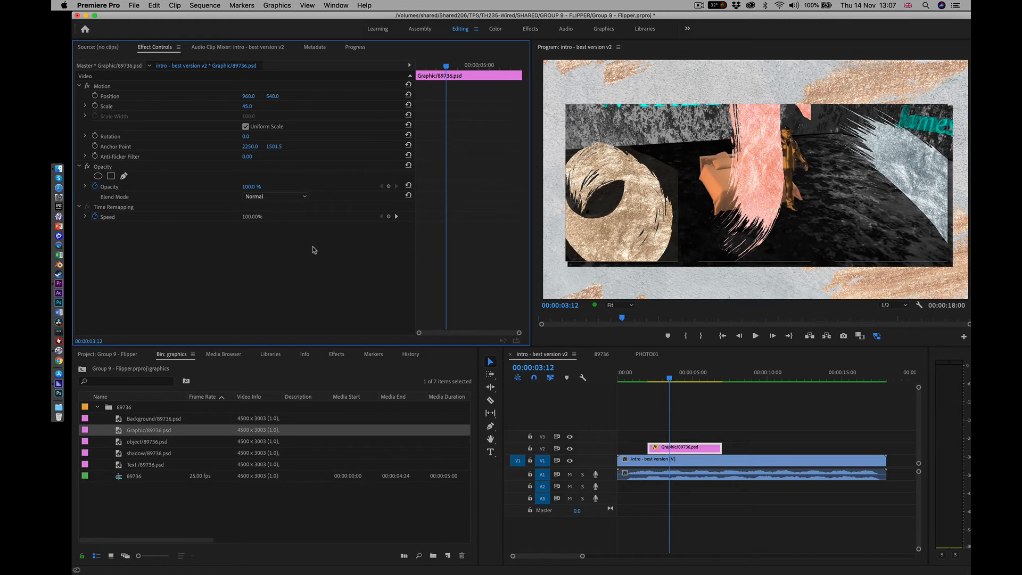
Duplicate the Graphic/89736.psd clip onto track V3, directly above the original
left_click(660, 421)
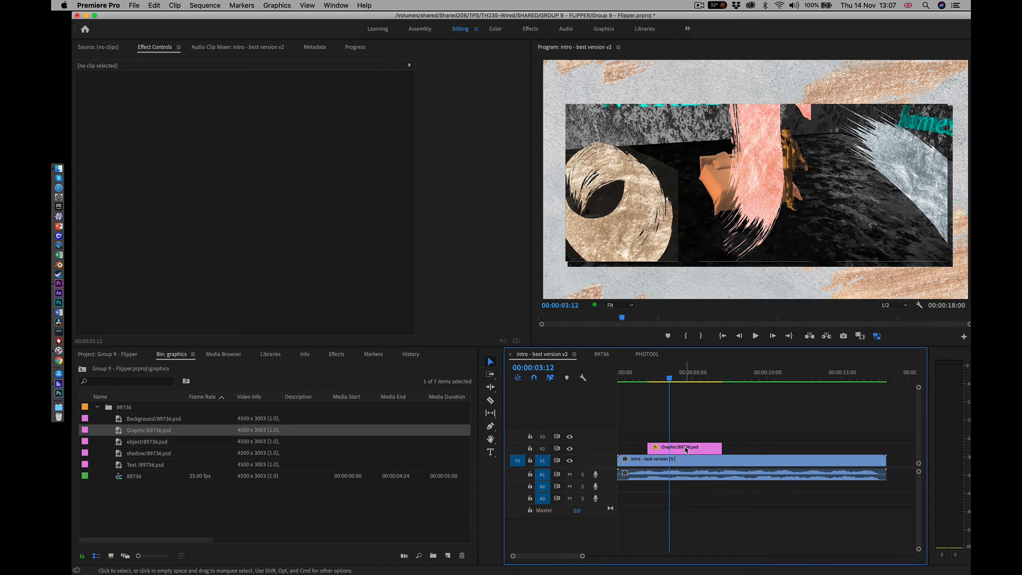
left_click_drag(686, 449, 691, 439)
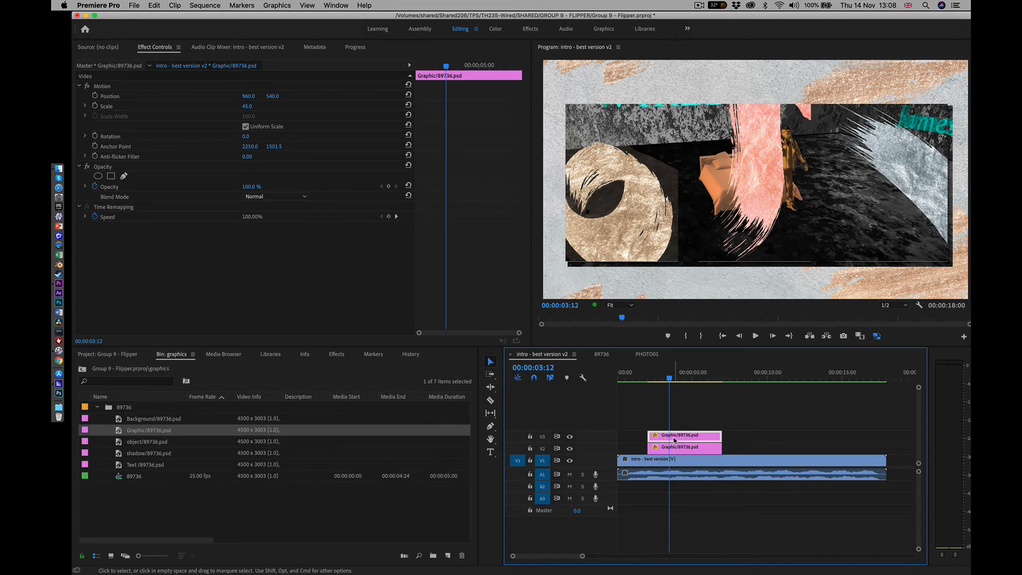
right_click(673, 439)
left_click(678, 431)
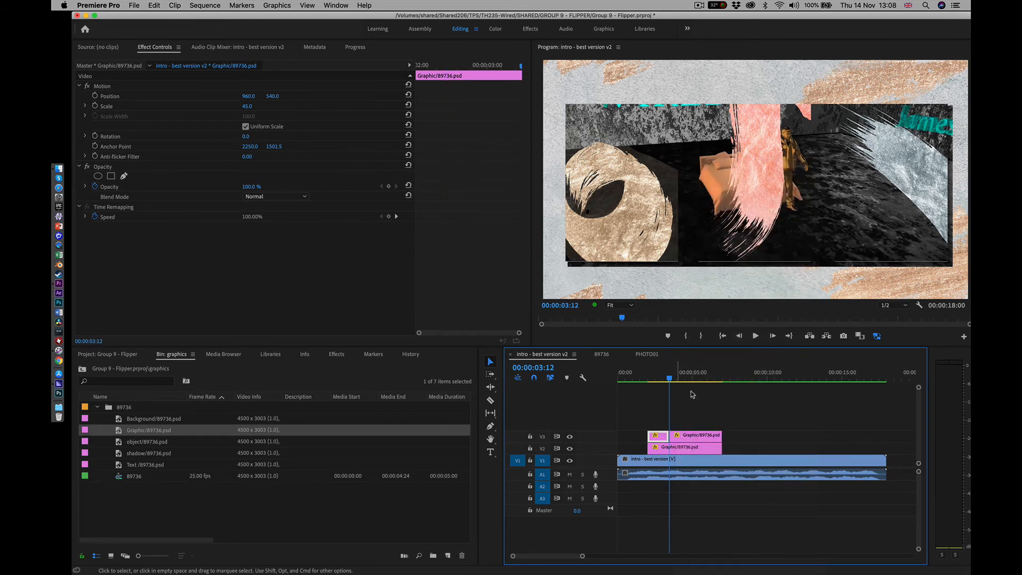
key("super+z")
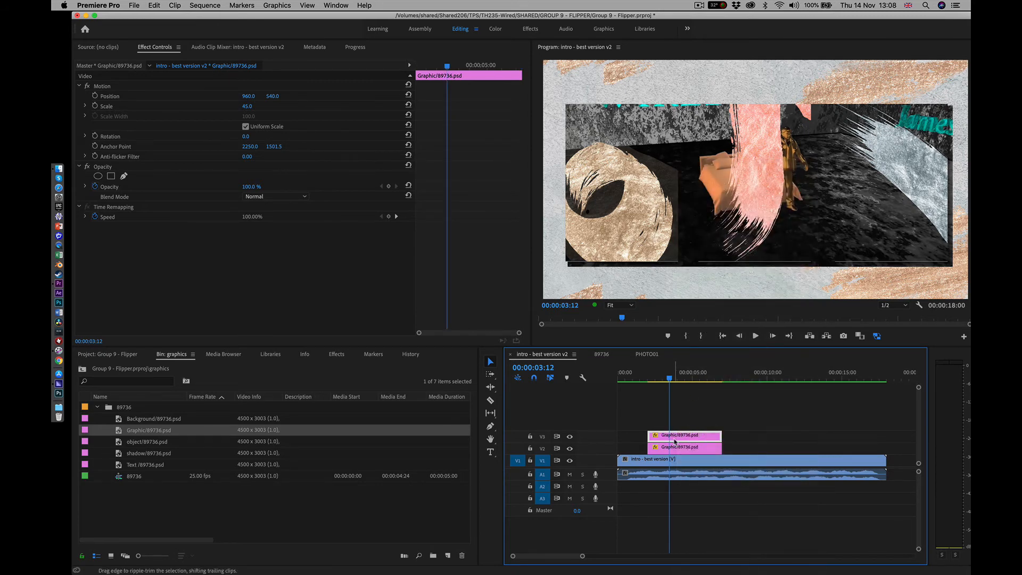
Replace the upper Graphic/89736.psd clip with an After Effects composition and dismiss the disk cache warning in After Effects
right_click(674, 438)
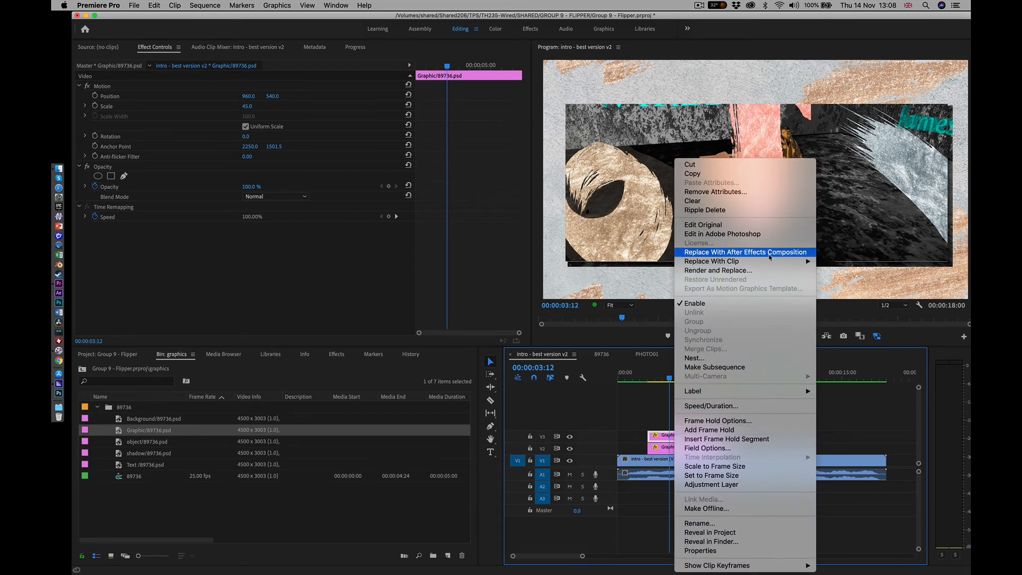
left_click(769, 254)
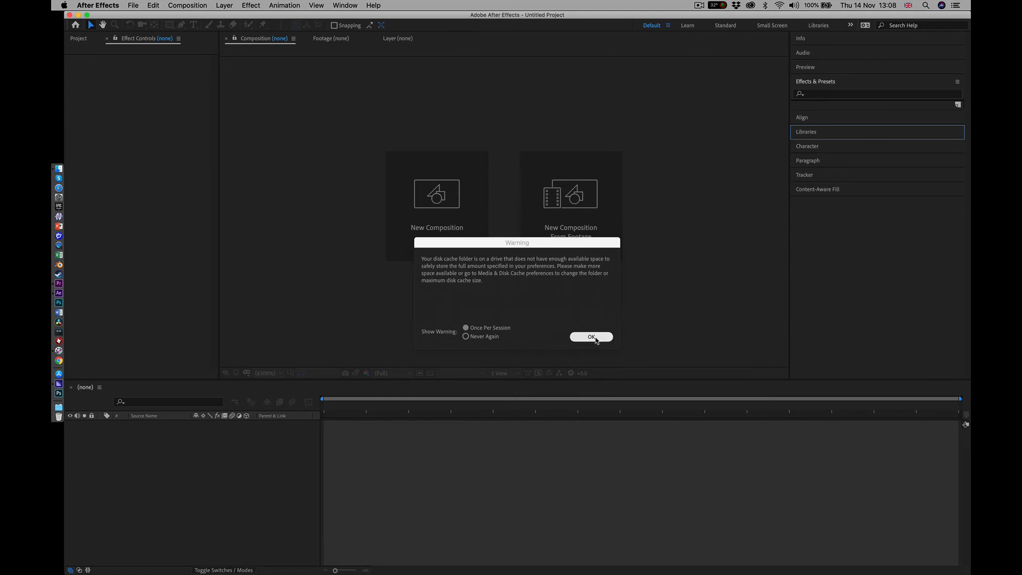
left_click(591, 337)
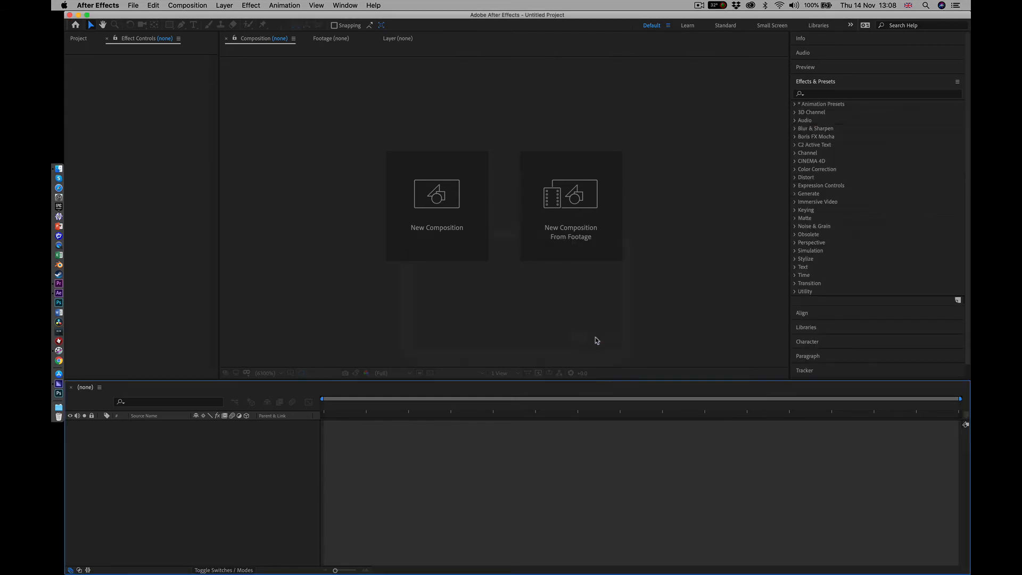
Save the After Effects project as bestbit.aep in the GROUP 9 - FLIPPER project's AFTER EFFECTS folder
key("super+s")
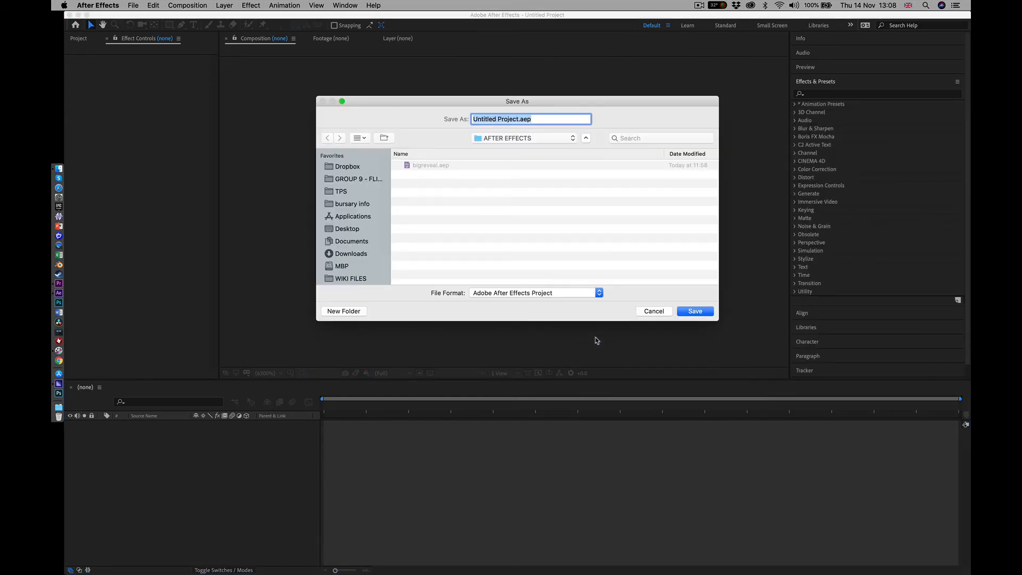
left_click(572, 141)
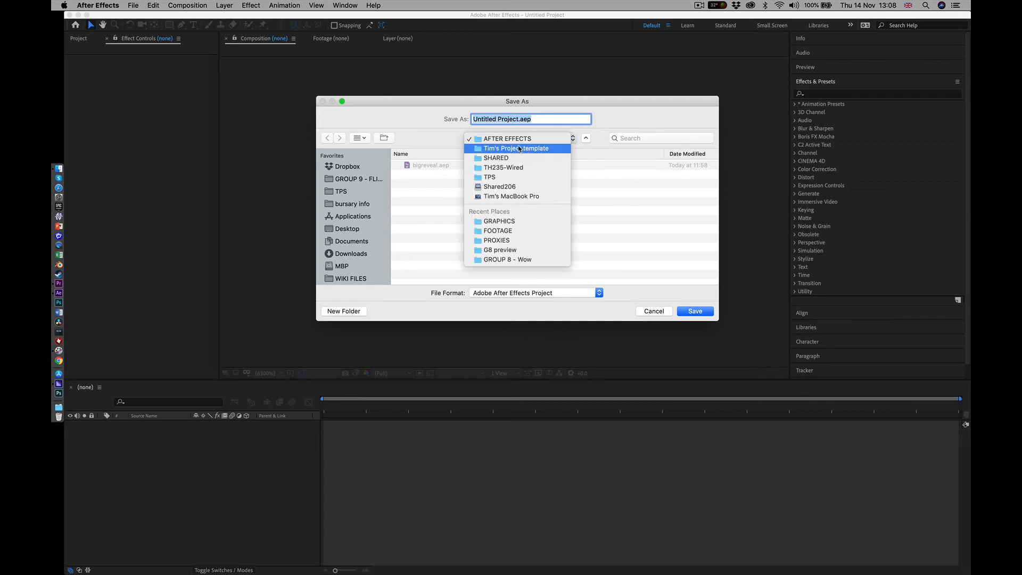
left_click(352, 180)
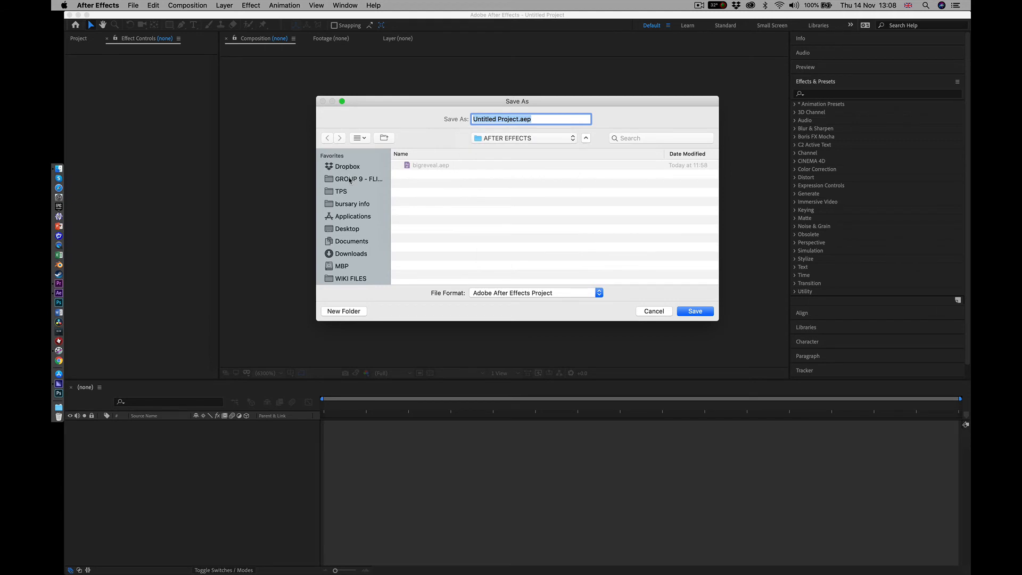
left_click(350, 181)
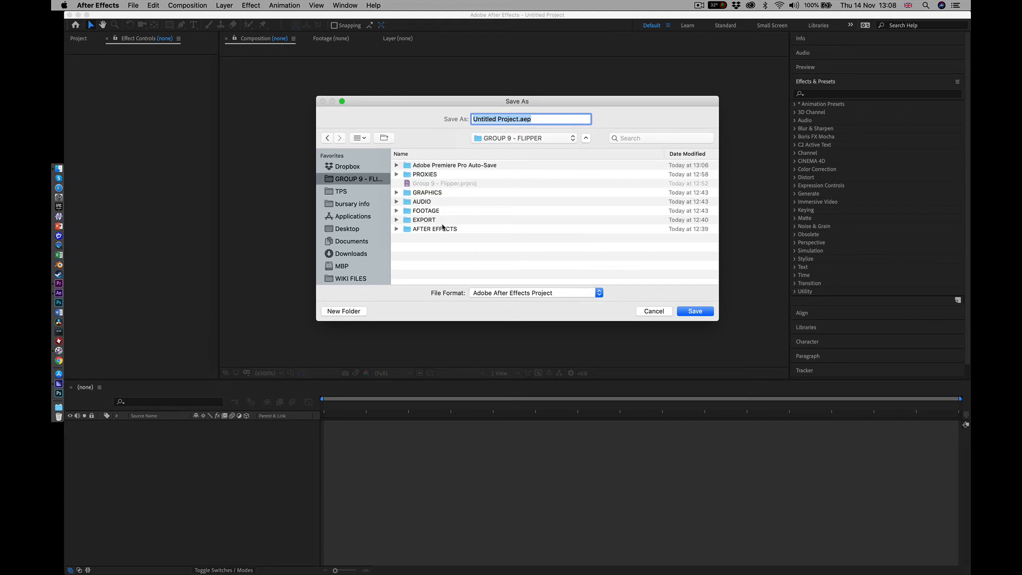
double_click(440, 229)
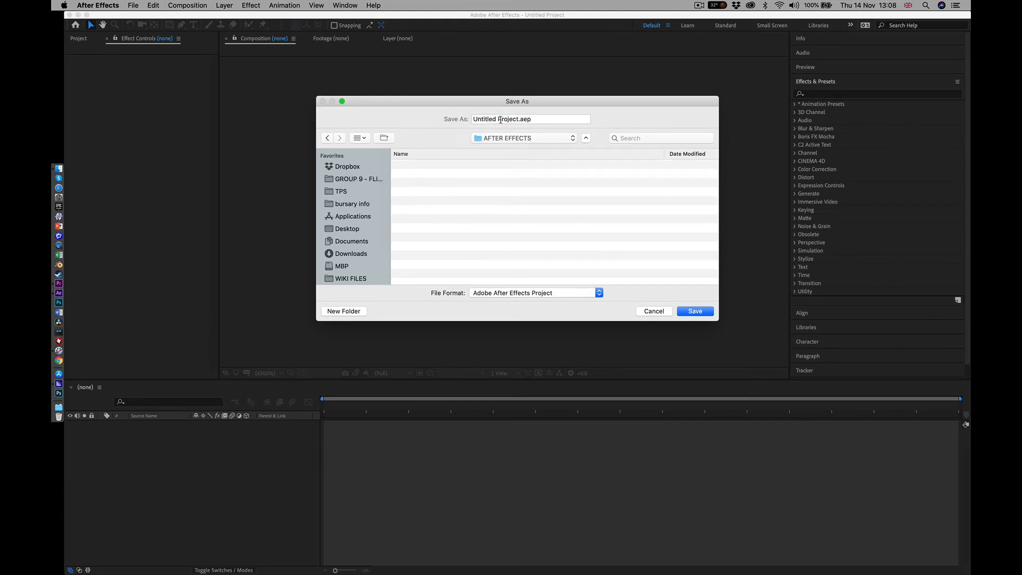
left_click(520, 119)
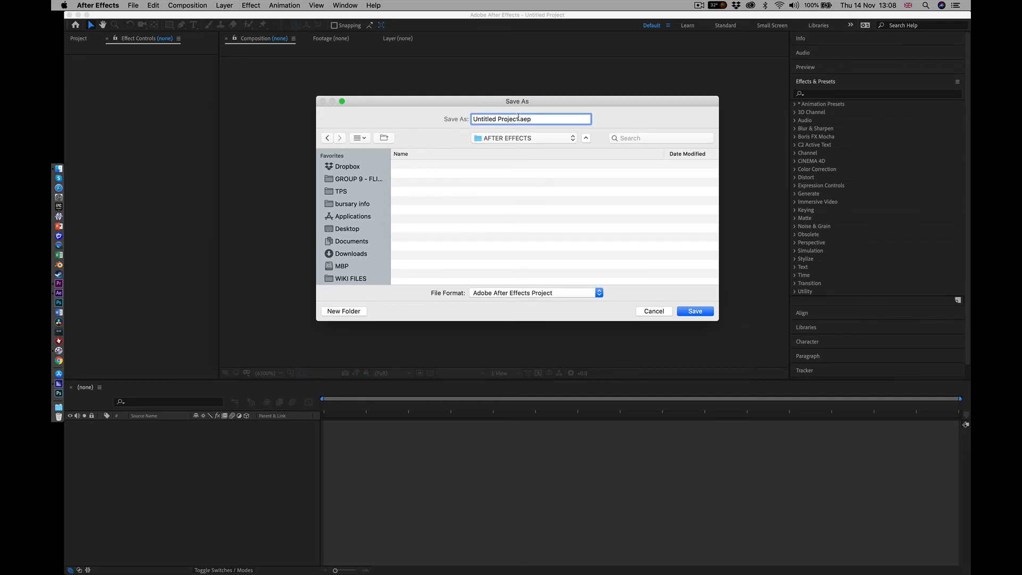
key("BackSpace")
key("BackSpace")
key("BackSpace")
key("BackSpace")
key("BackSpace")
key("BackSpace")
key("BackSpace")
key("BackSpace")
key("BackSpace")
key("BackSpace")
key("BackSpace")
key("BackSpace")
key("BackSpace")
key("BackSpace")
key("BackSpace")
key("BackSpace")
type("bestbit")
key("Return")
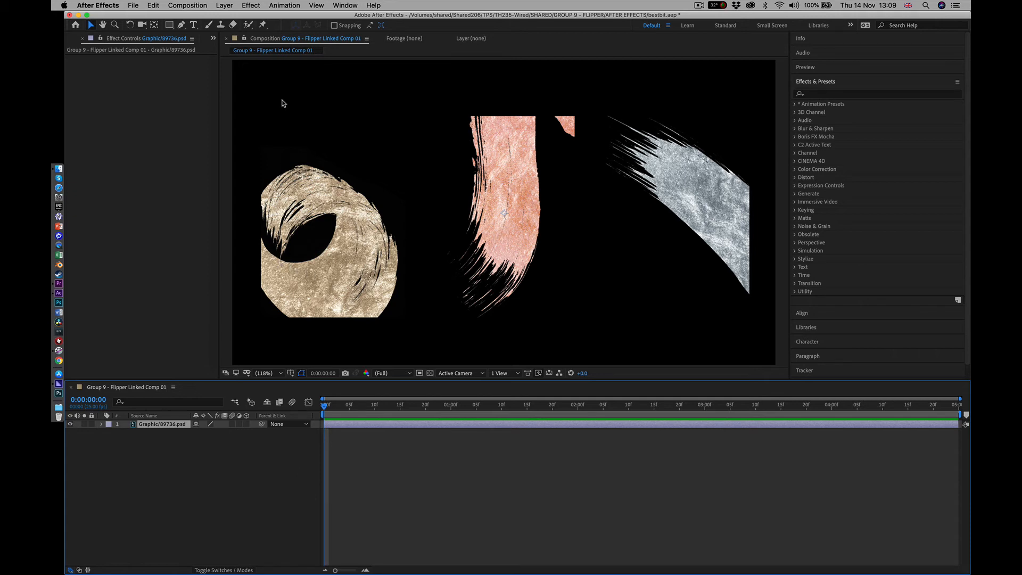
Add a new text layer reading BEST BIT to the linked composition
left_click(224, 7)
mouse_move(250, 17)
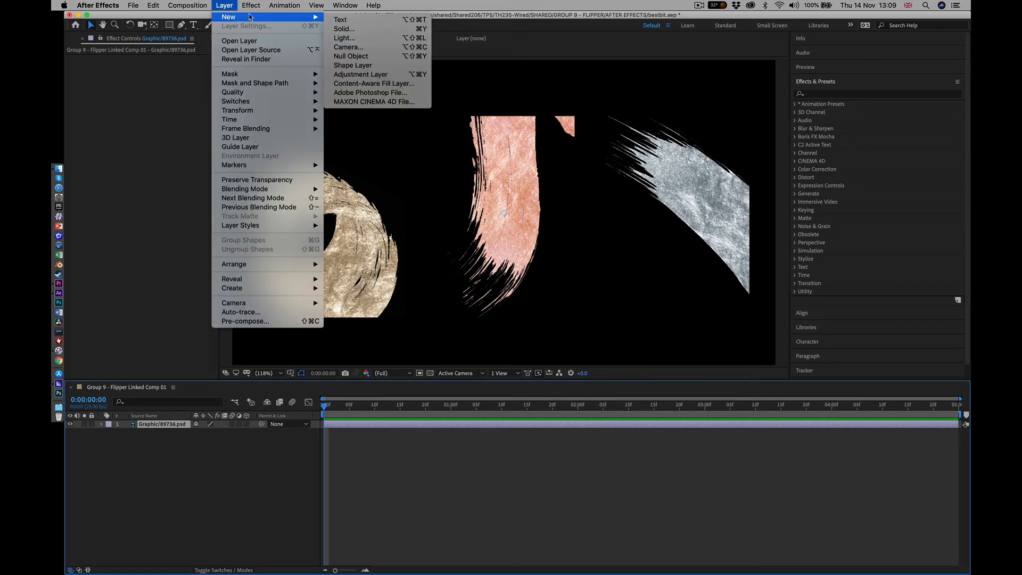
left_click(356, 22)
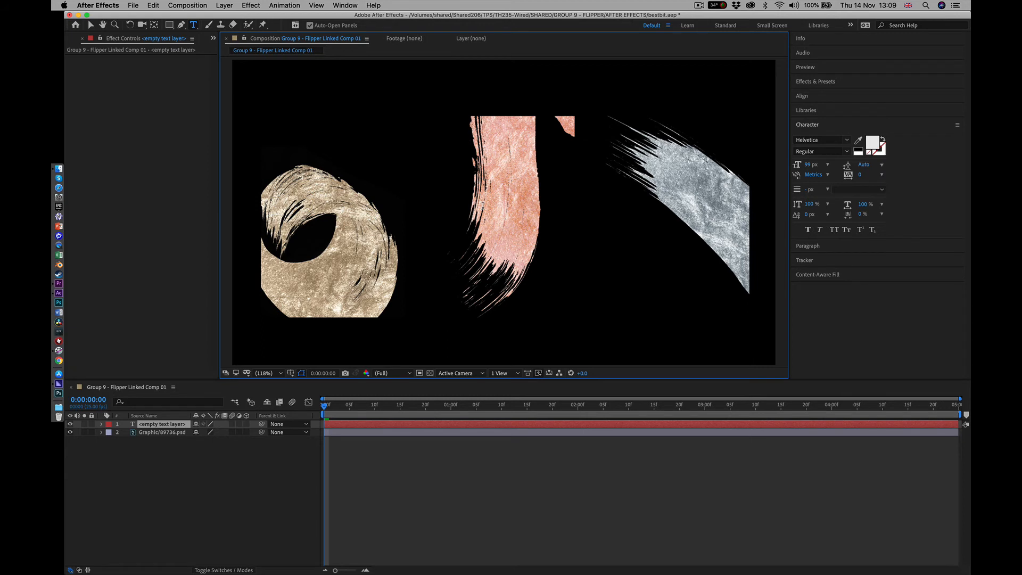
type("BEST")
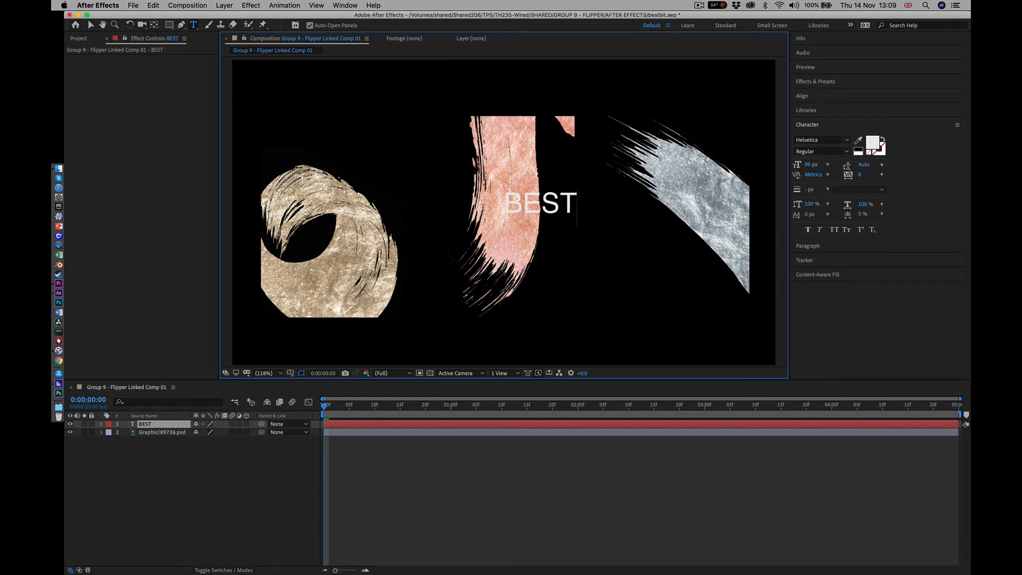
type(" BIT")
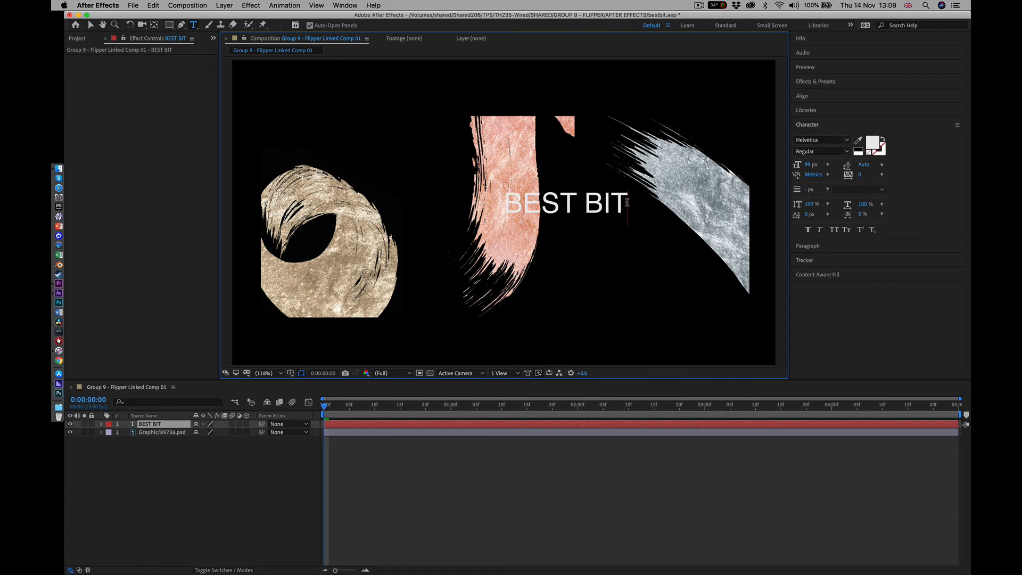
Apply the Bloom Flower text preset from Curves and Spins to the BEST BIT layer, preview its animation and save the project
left_click_drag(626, 202, 479, 194)
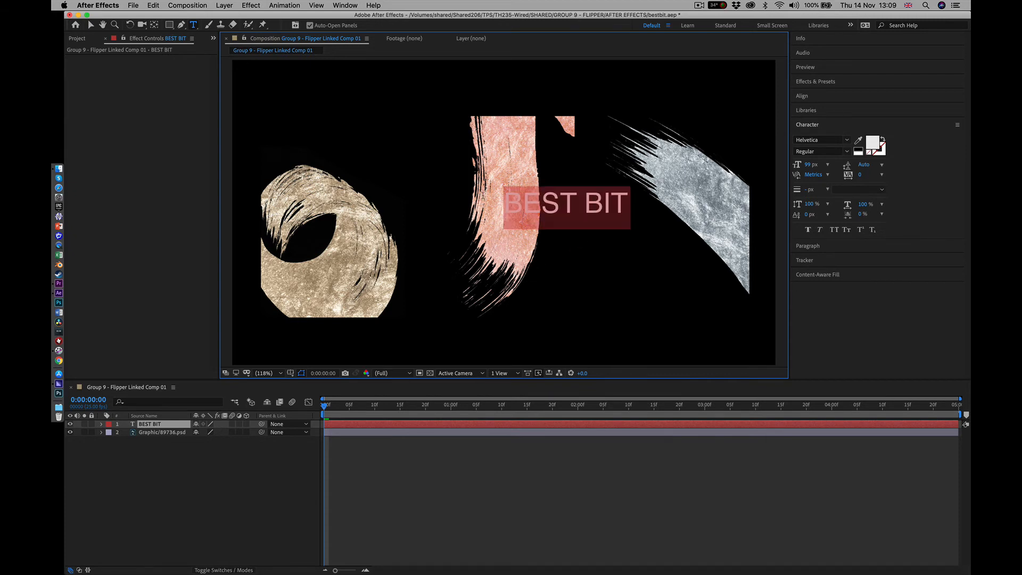
left_click(807, 83)
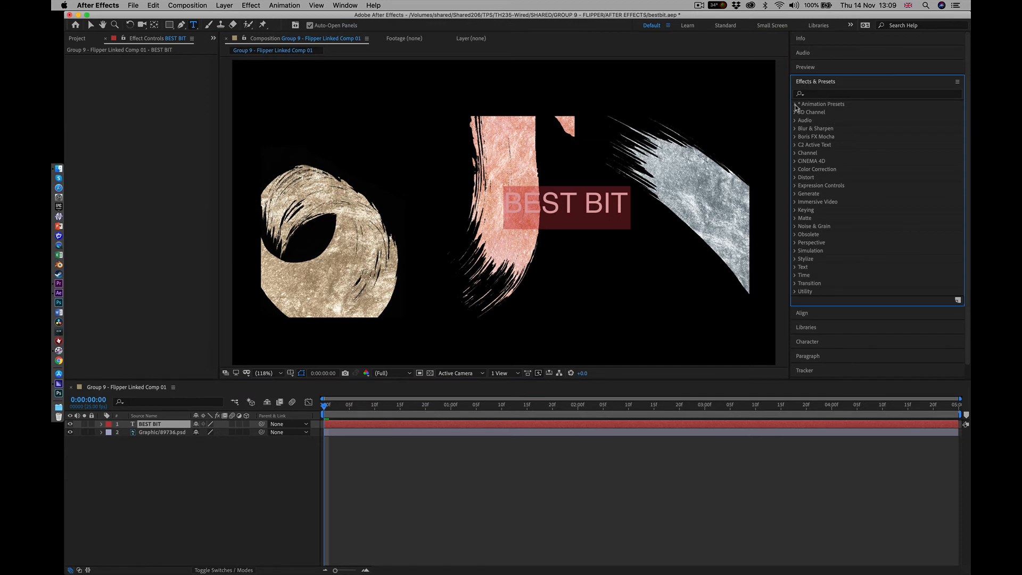
left_click(795, 105)
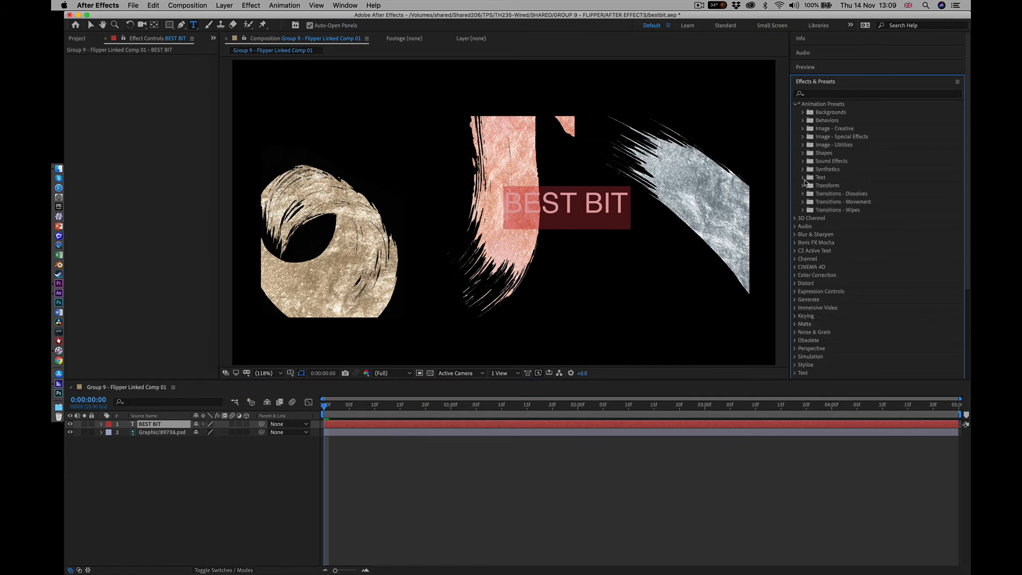
left_click(802, 178)
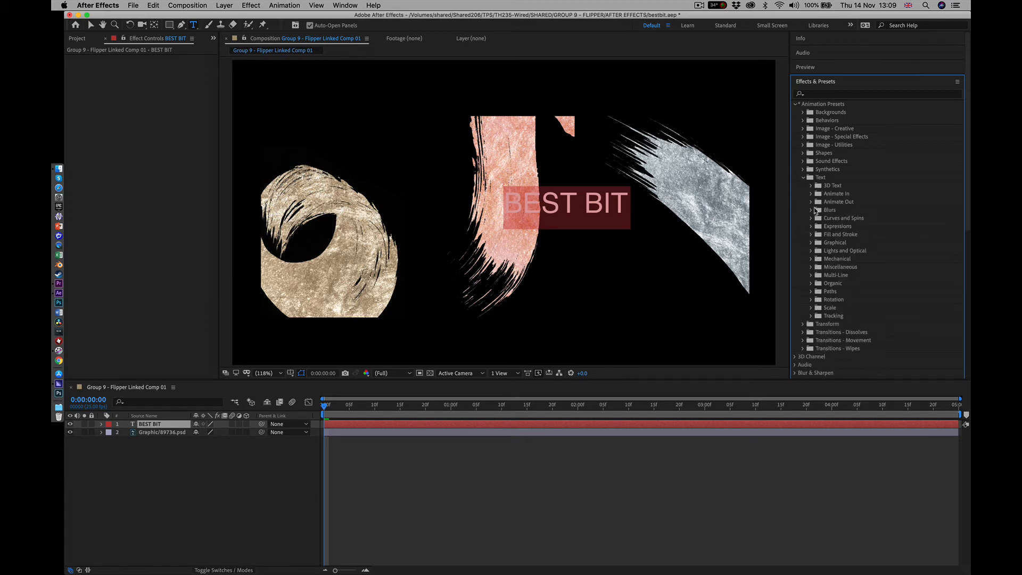
left_click(811, 218)
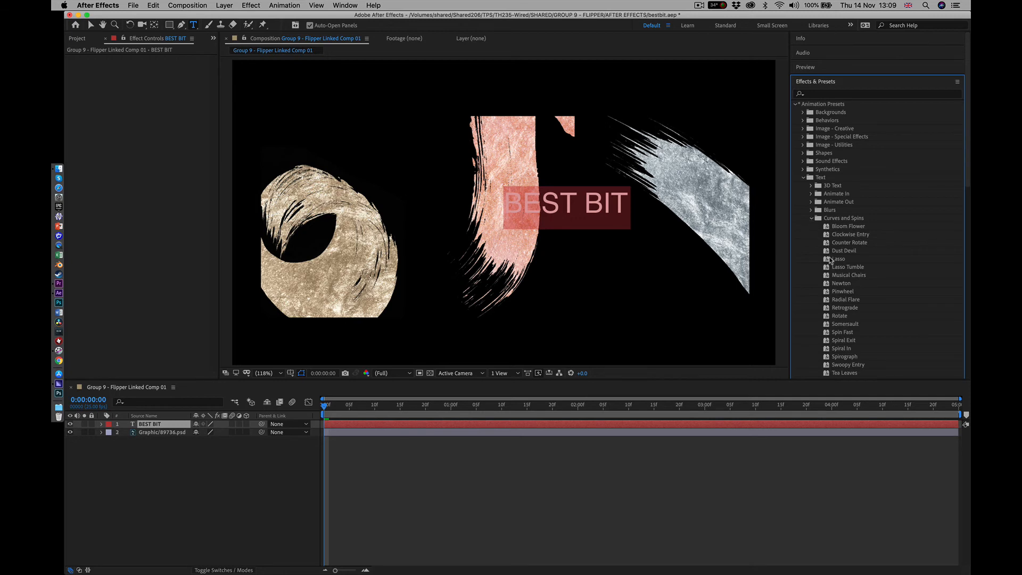
left_click_drag(828, 229, 578, 213)
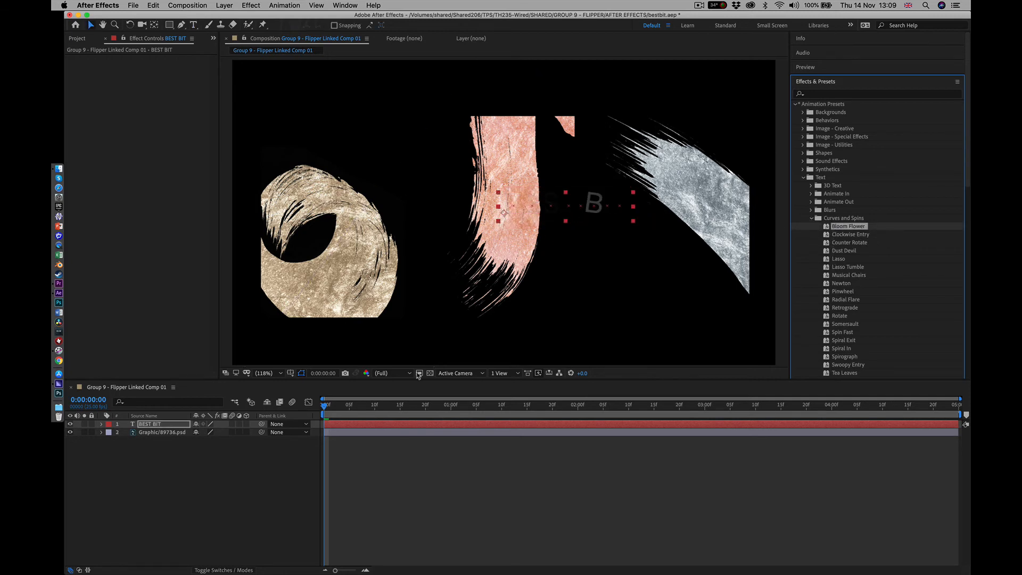
left_click_drag(323, 407, 386, 397)
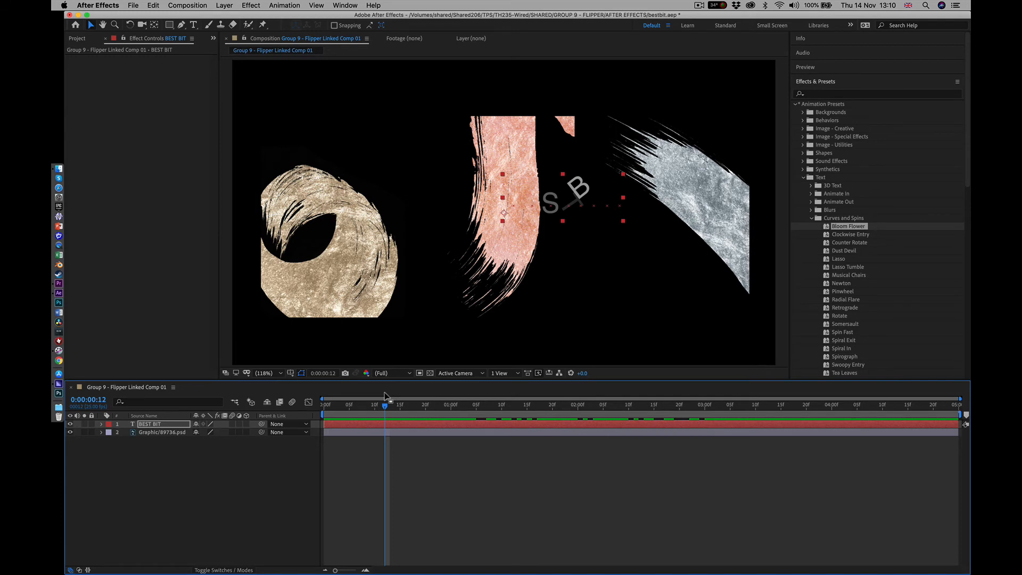
key("super+s")
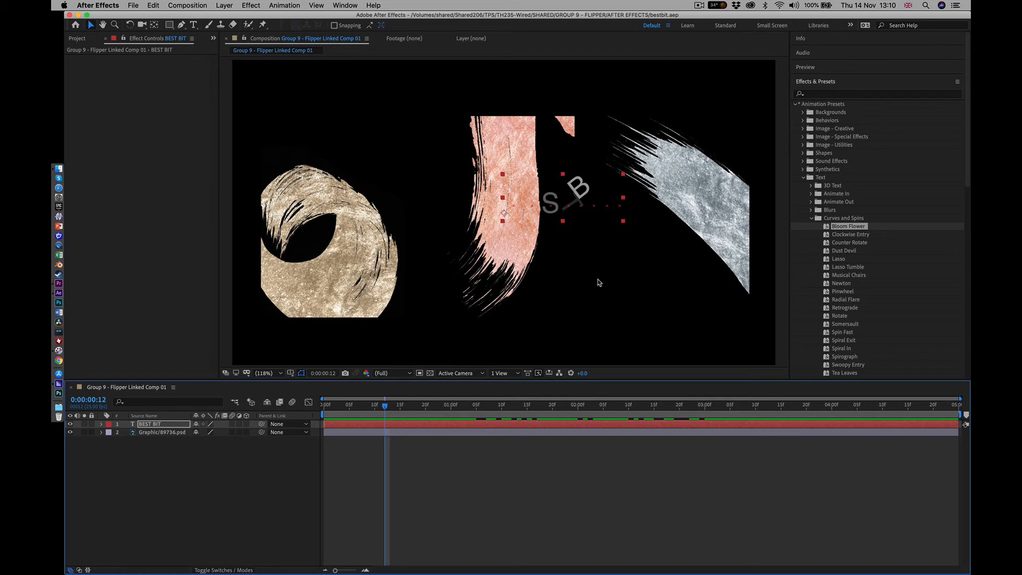
Set the BEST BIT text size to 222 px, reposition the text across the middle of the composition and save
left_click(559, 204)
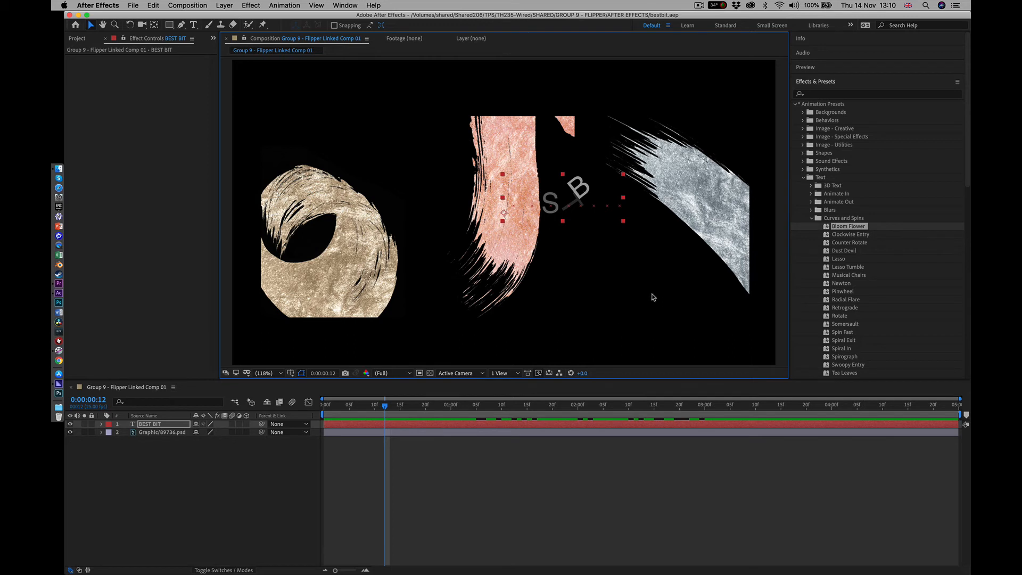
left_click_drag(573, 201, 560, 243)
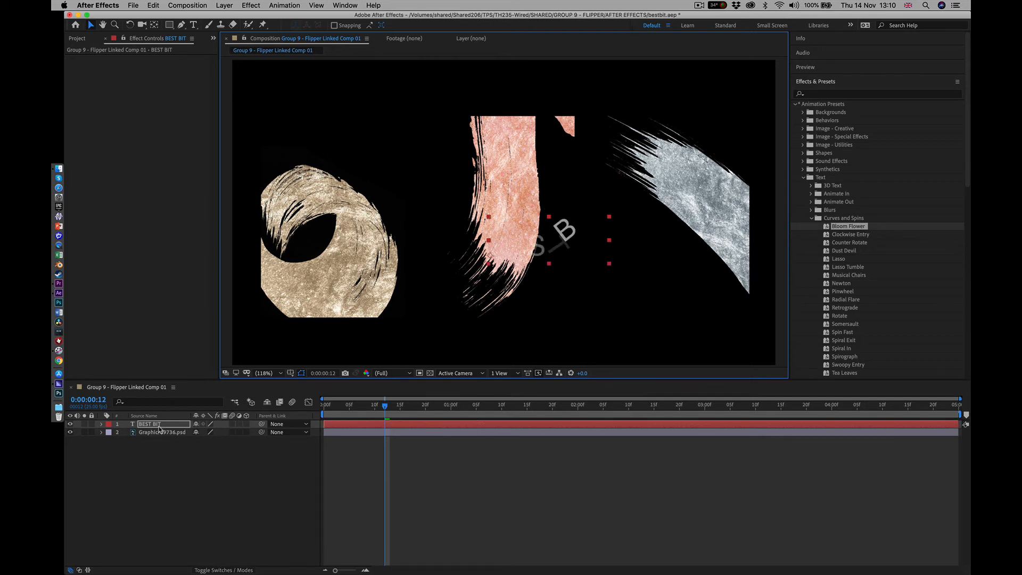
left_click(148, 426)
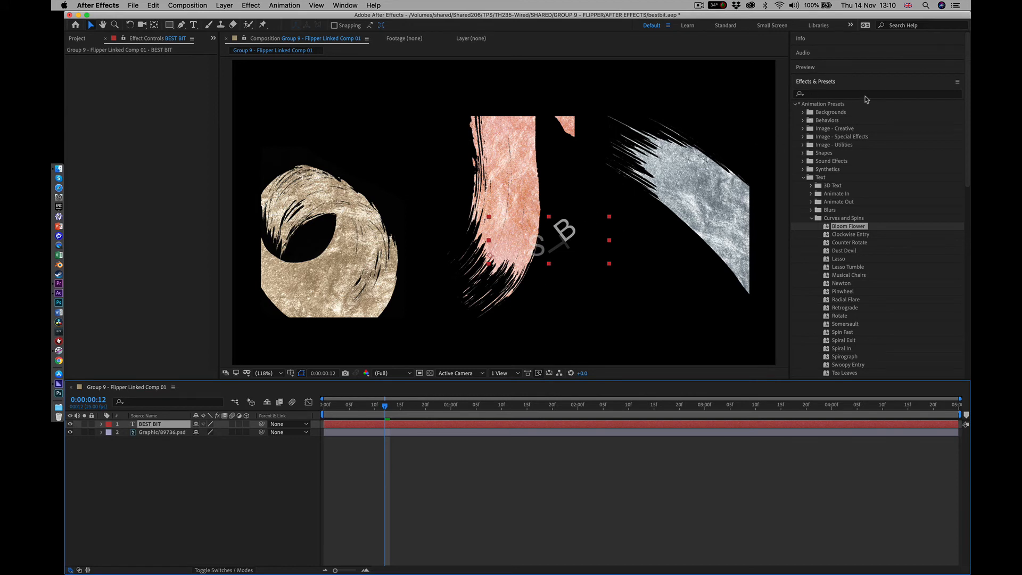
left_click(795, 106)
left_click(799, 39)
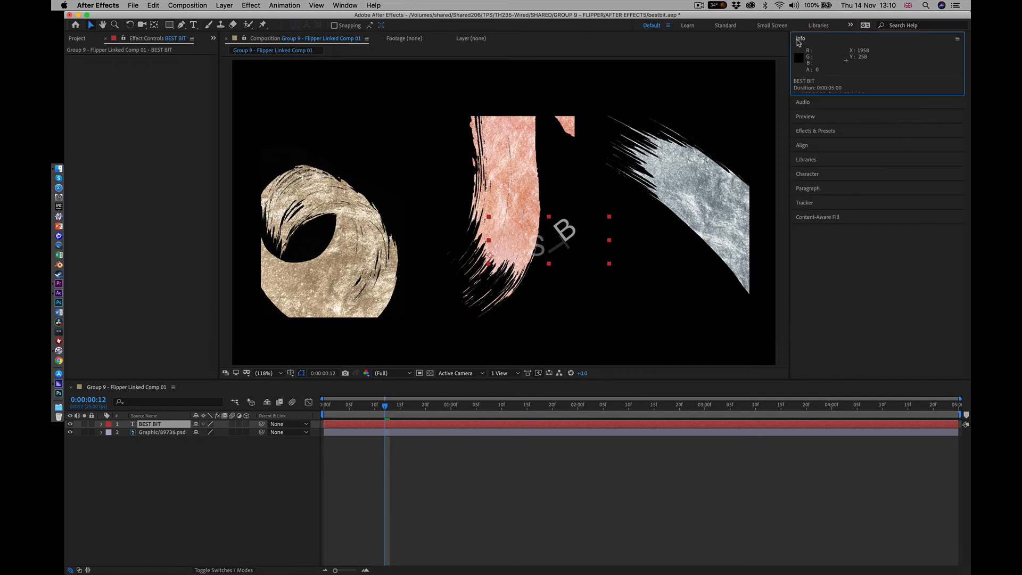
key("super+t")
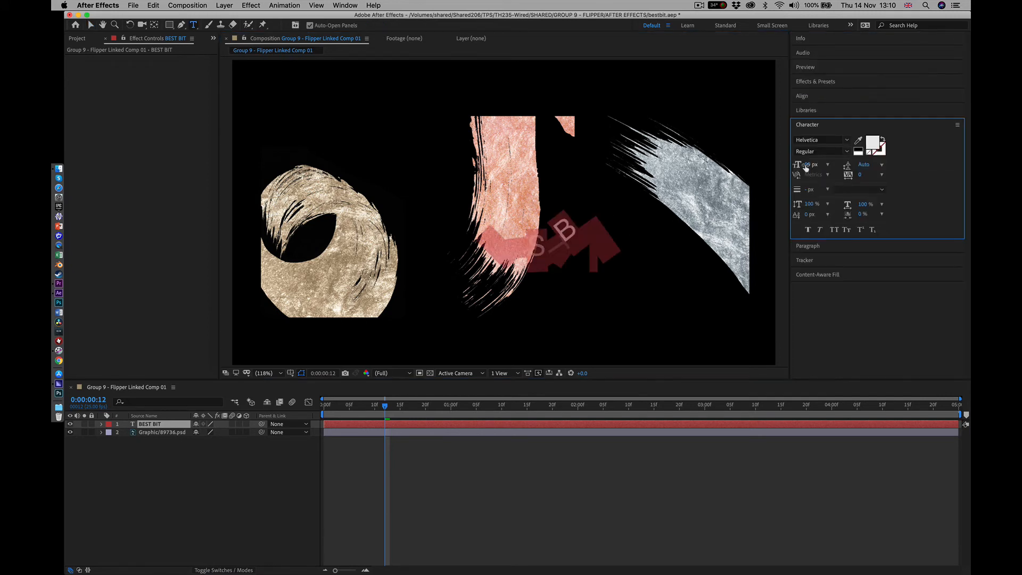
left_click_drag(807, 165, 872, 164)
left_click(90, 25)
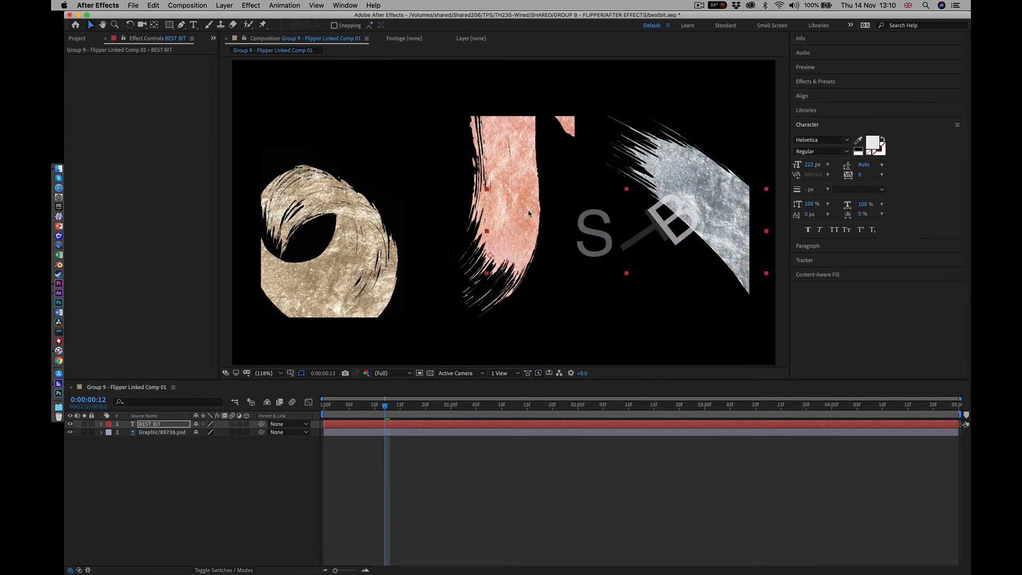
mouse_move(591, 228)
left_mouse_down()
mouse_move(477, 225)
mouse_move(488, 224)
left_mouse_up()
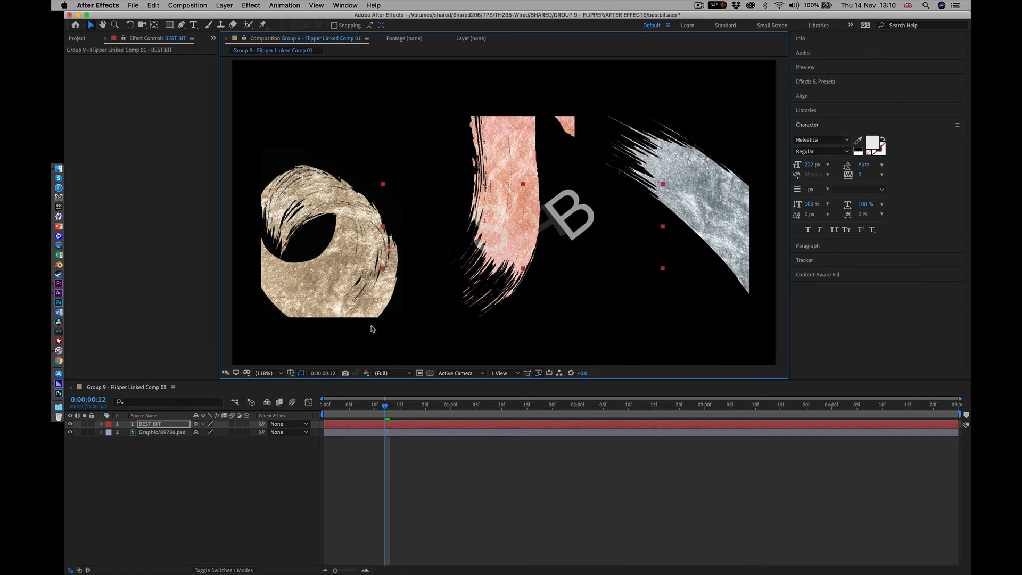
key("super+s")
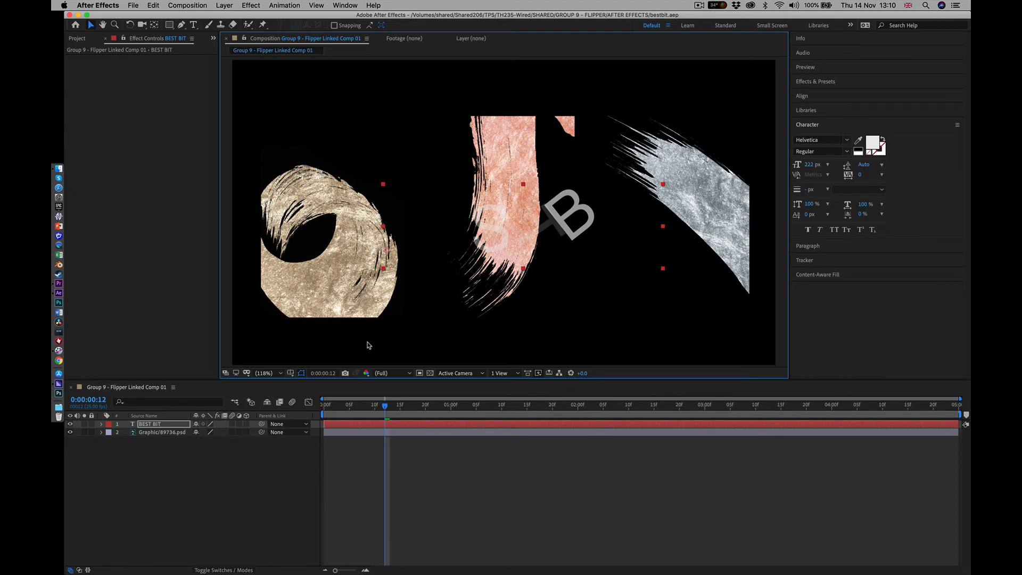
Switch to Premiere Pro and play the intro - best version v2 sequence from the start of the linked composition
key("super+Tab")
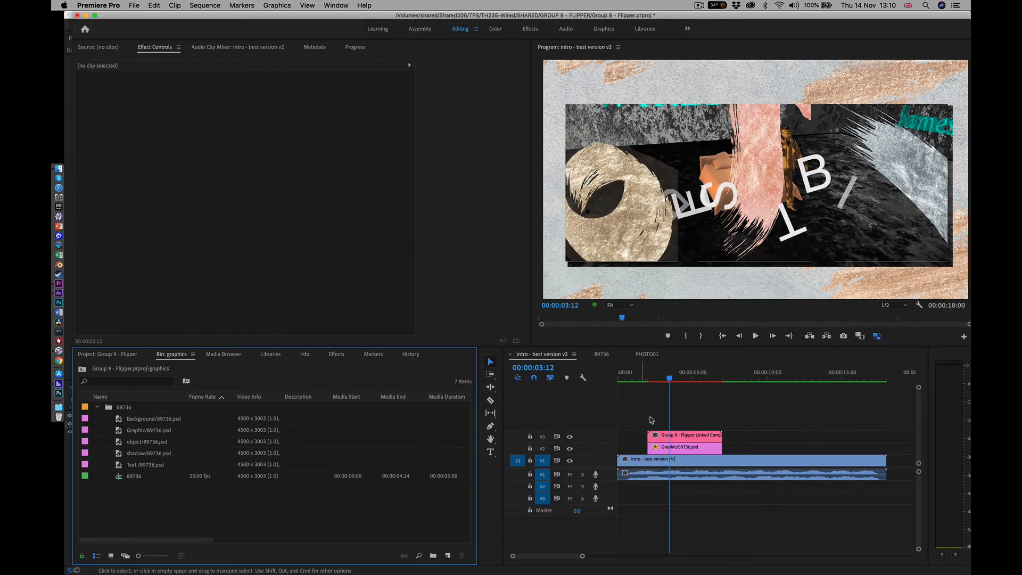
left_click_drag(669, 380, 649, 384)
key("space")
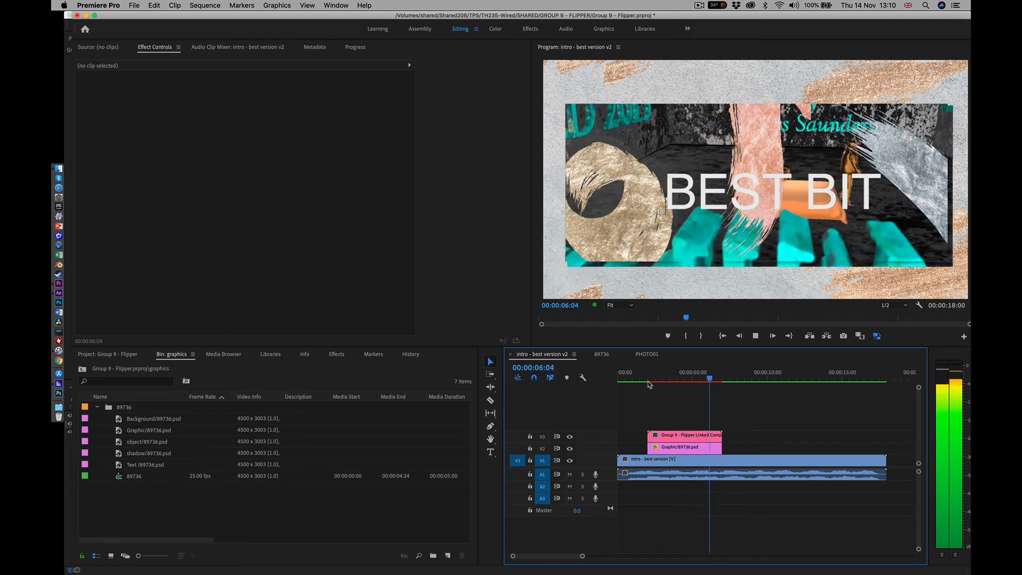
key("space")
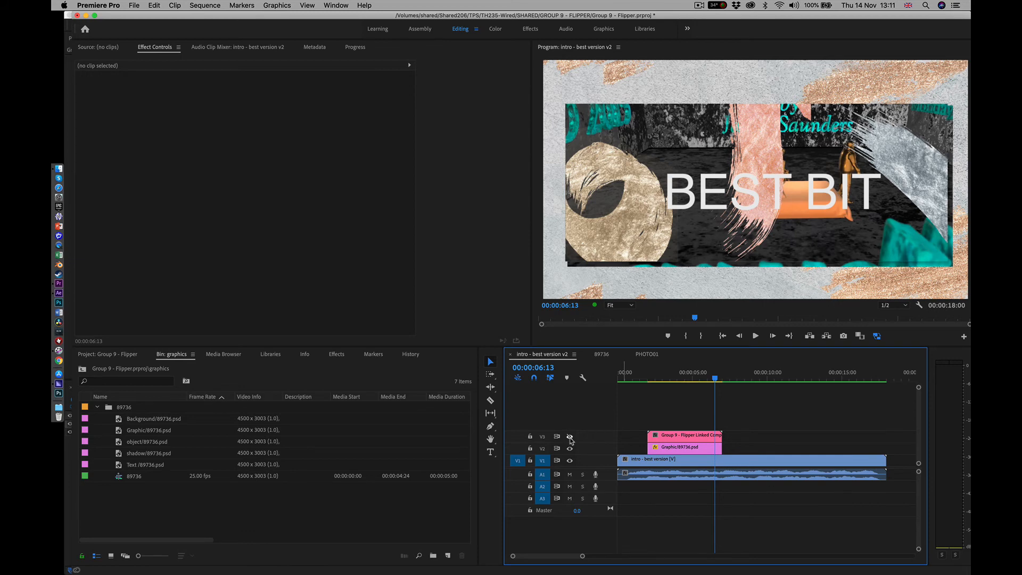
Hide track V3 and show it again to compare the linked composition with the Graphic/89736.psd clip below
left_click_drag(676, 378, 669, 377)
left_click(569, 437)
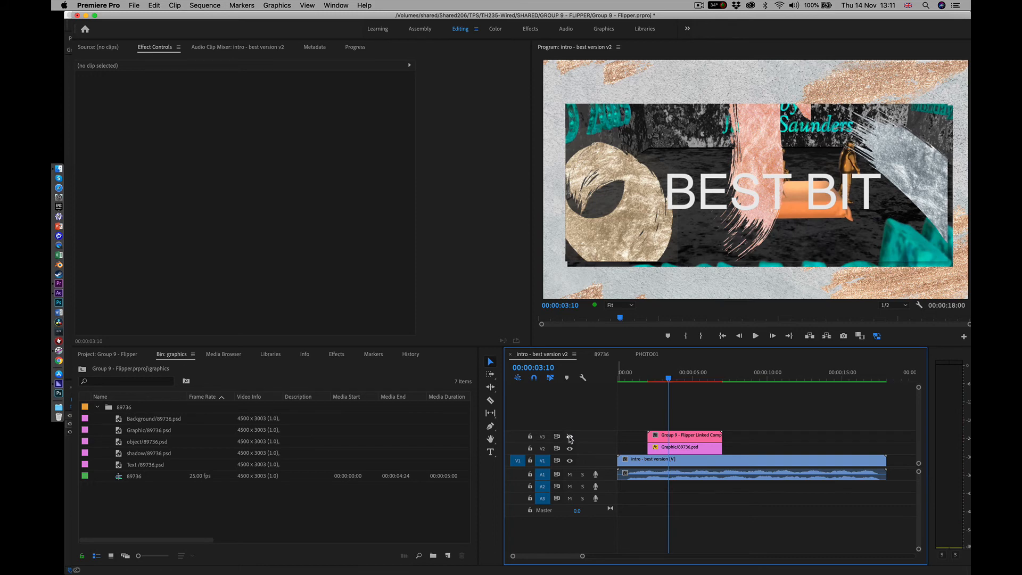
left_click(673, 448)
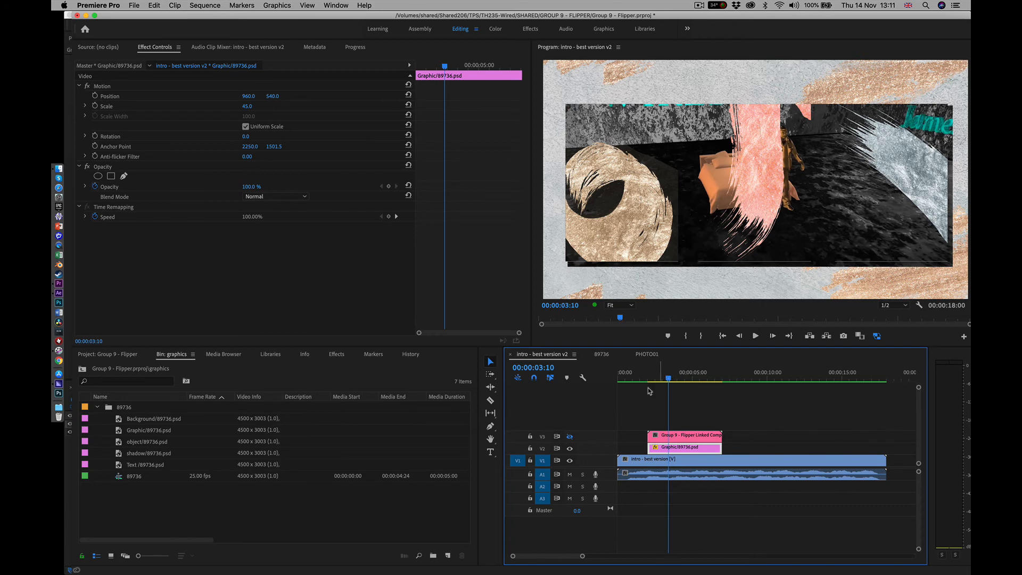
left_click(570, 437)
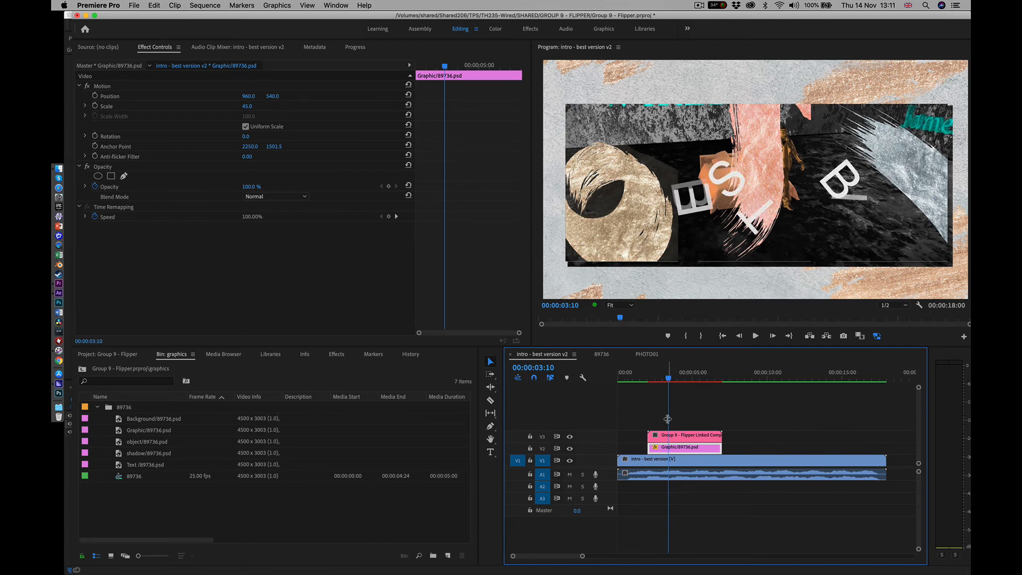
Render the intro - best version v2 sequence and play it back past the end of the linked composition
mouse_move(669, 379)
left_mouse_down()
mouse_move(644, 381)
mouse_move(708, 393)
mouse_move(670, 393)
left_mouse_up()
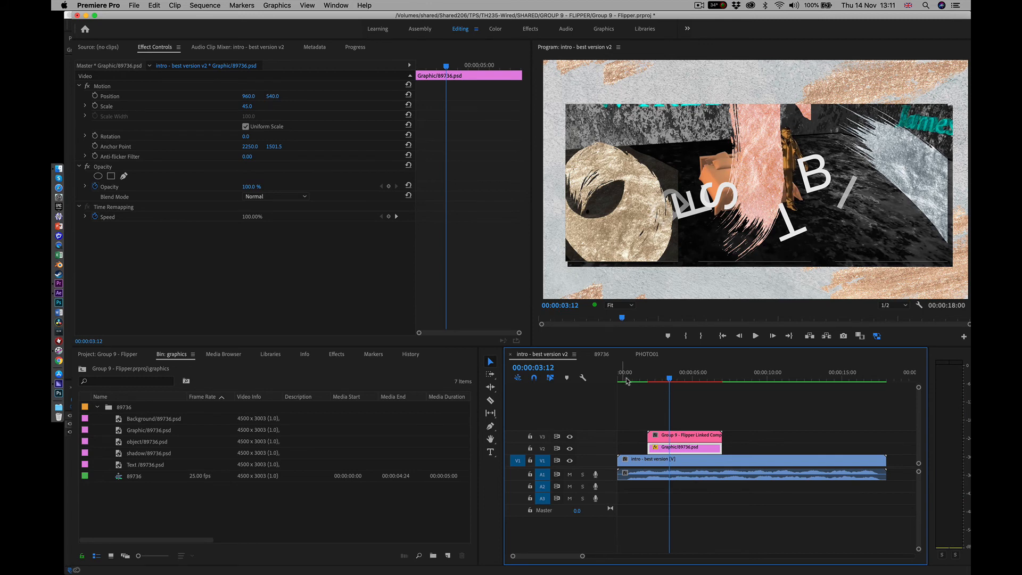
key("Return")
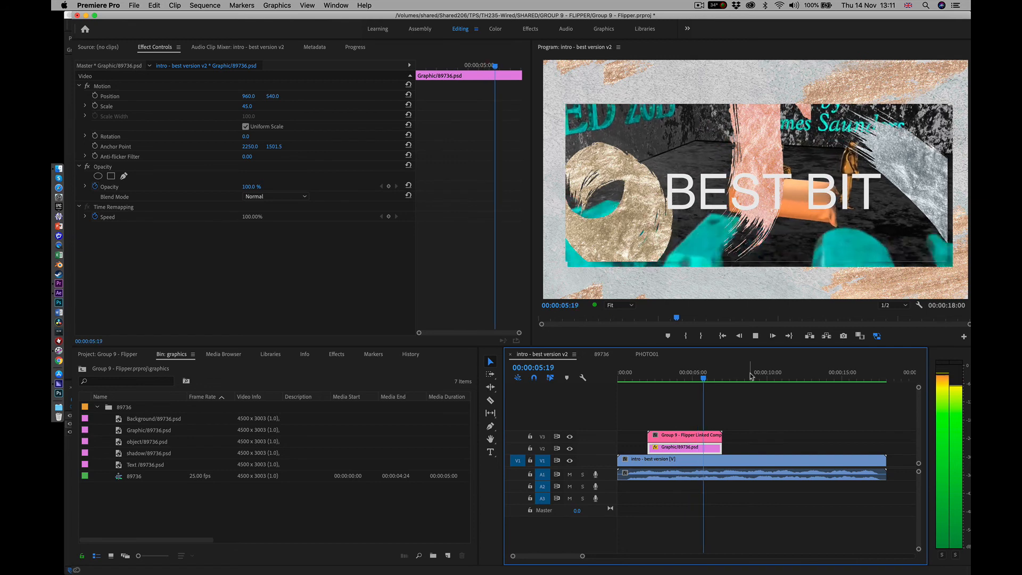
key("space")
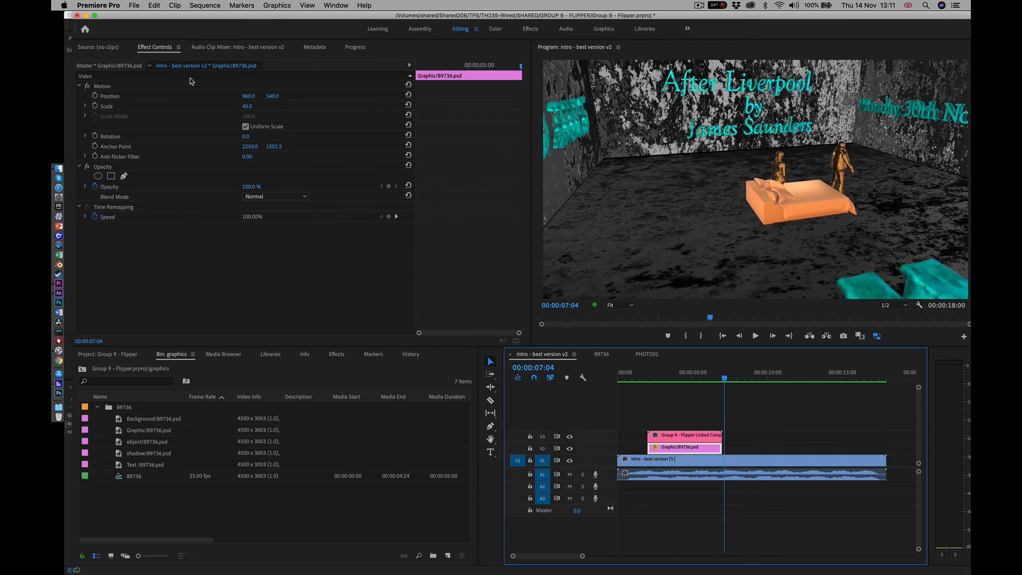
left_click(130, 7)
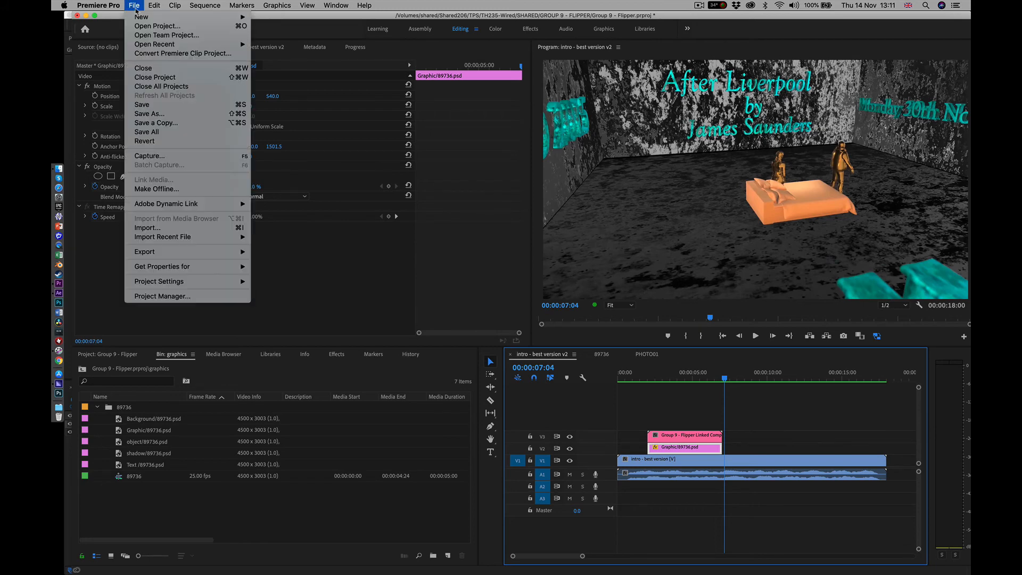
mouse_move(187, 205)
left_click(199, 512)
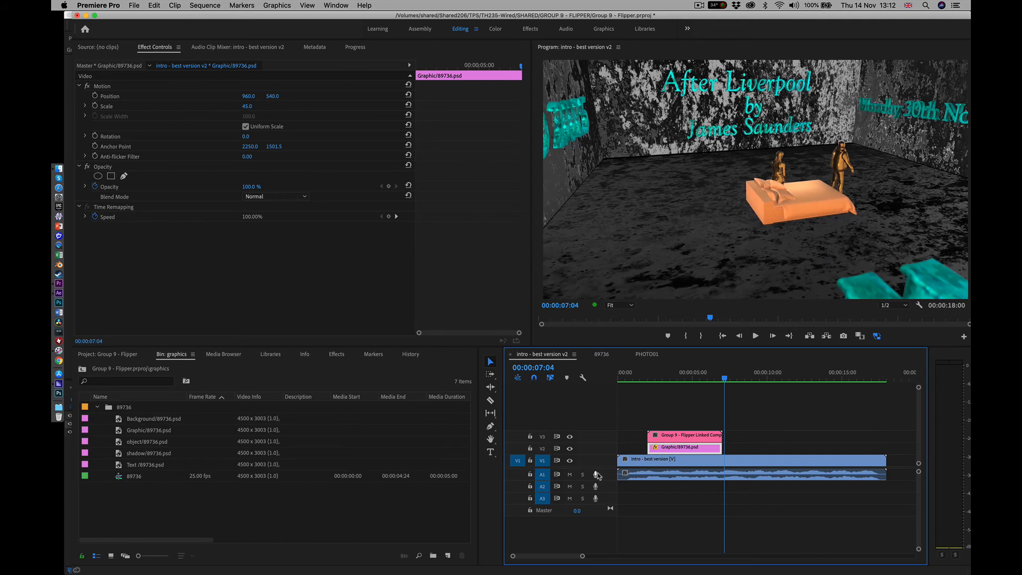
Scrub through the rendered intro - best version v2 sequence to review the animated BEST BIT title and the remaining footage
left_click(687, 377)
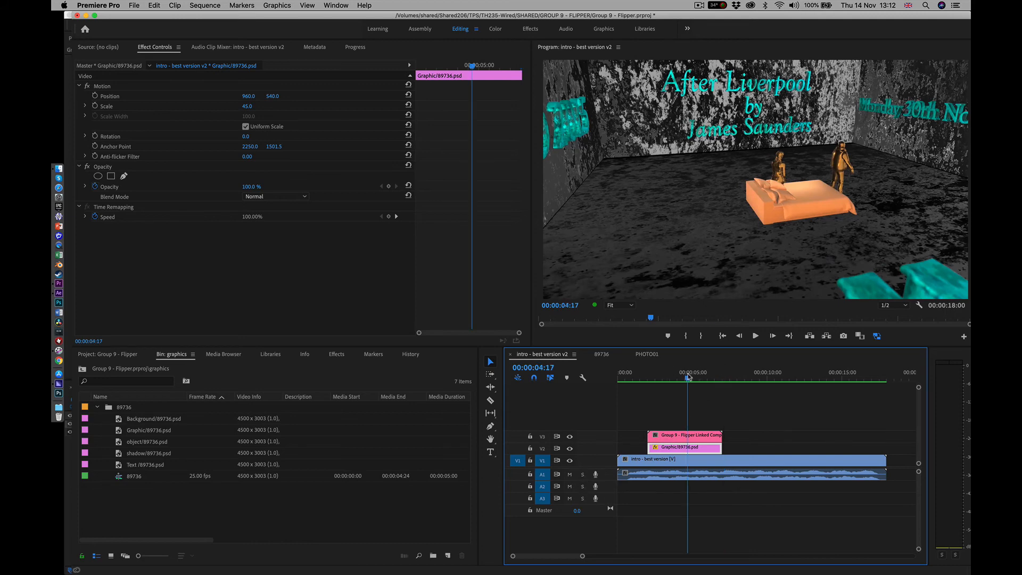
left_click_drag(688, 377, 679, 377)
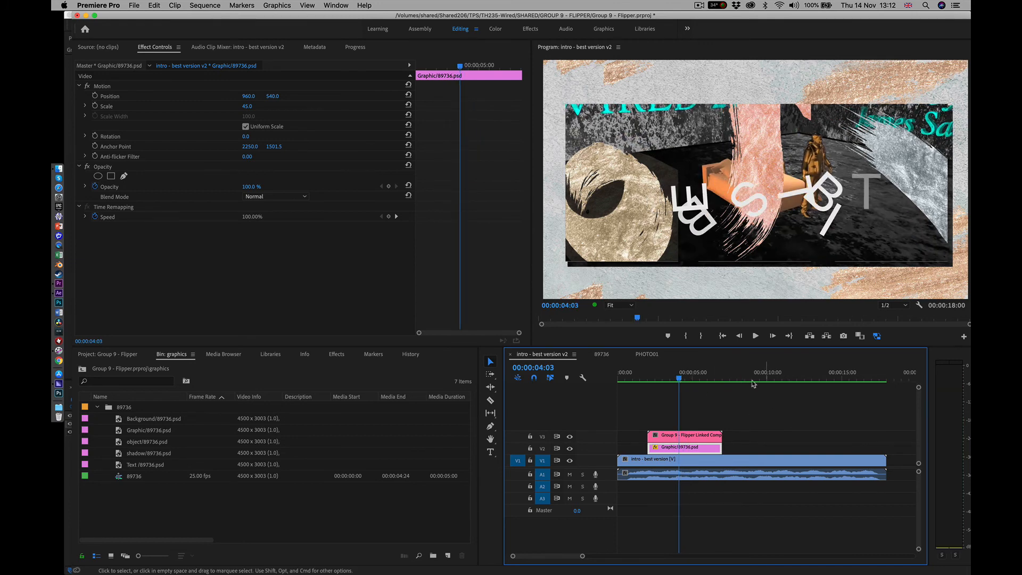
key("Home")
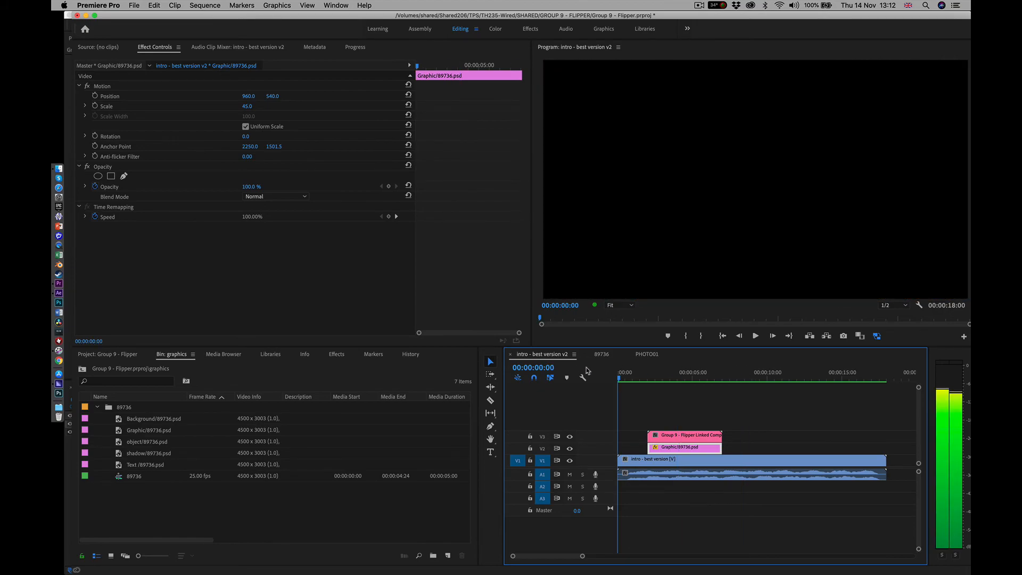
left_click_drag(587, 371, 820, 366)
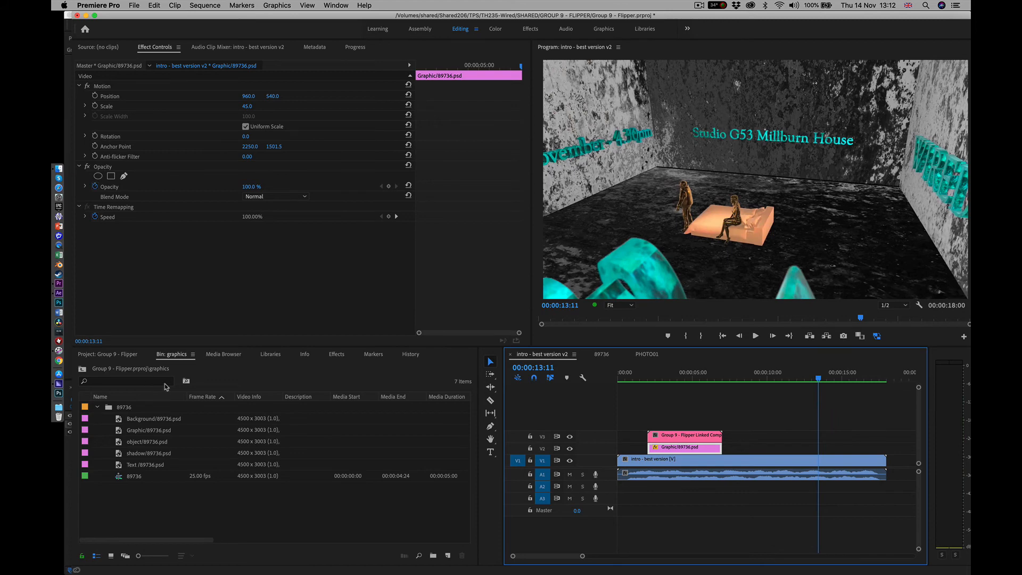
Append WIRED OUTRO.mp4 from the clips bin to the end of the intro clip on V1 and scrub through it
left_click(111, 359)
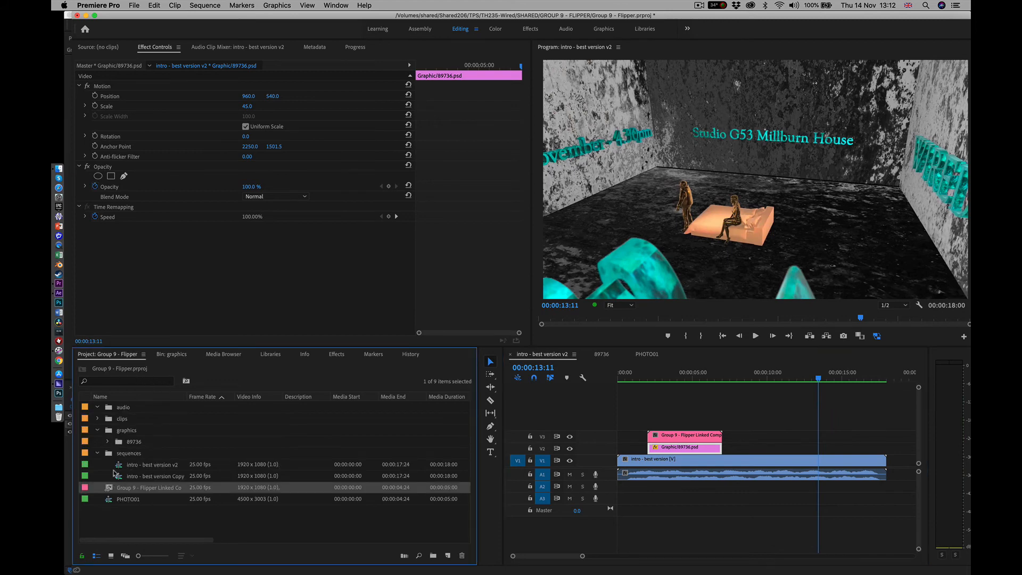
left_click(98, 420)
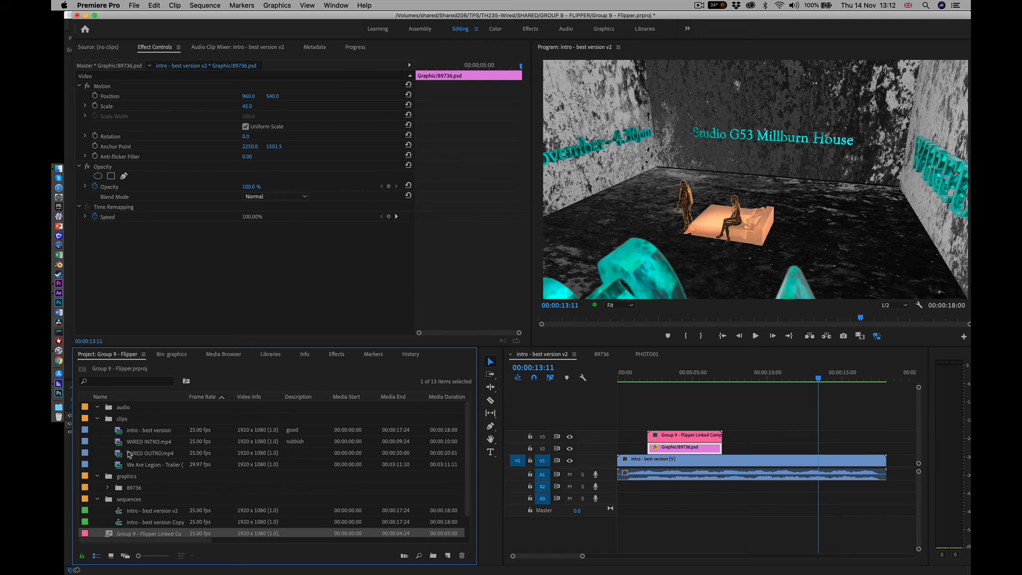
left_click(128, 456)
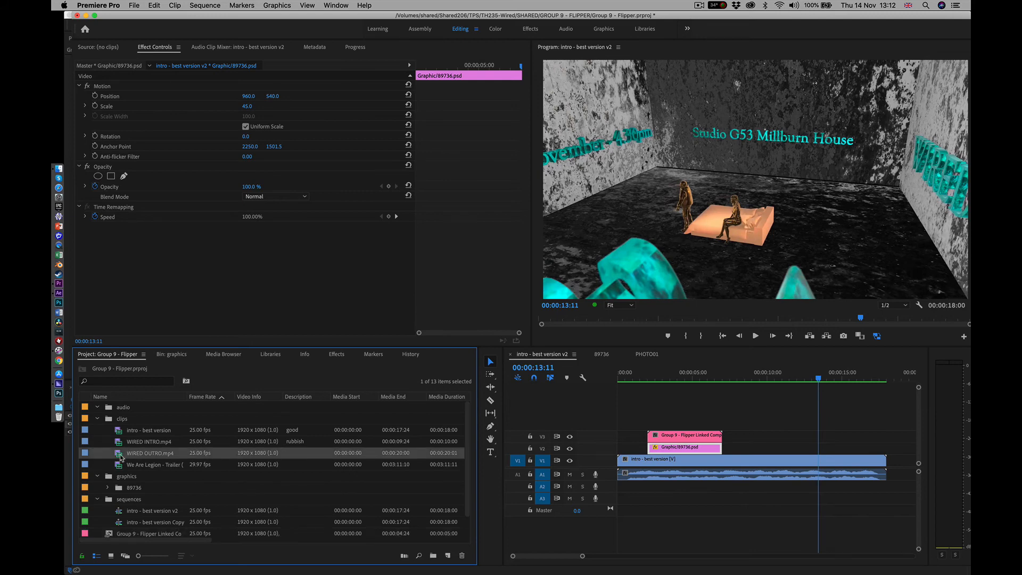
left_click_drag(128, 453, 888, 462)
left_click_drag(840, 377, 789, 349)
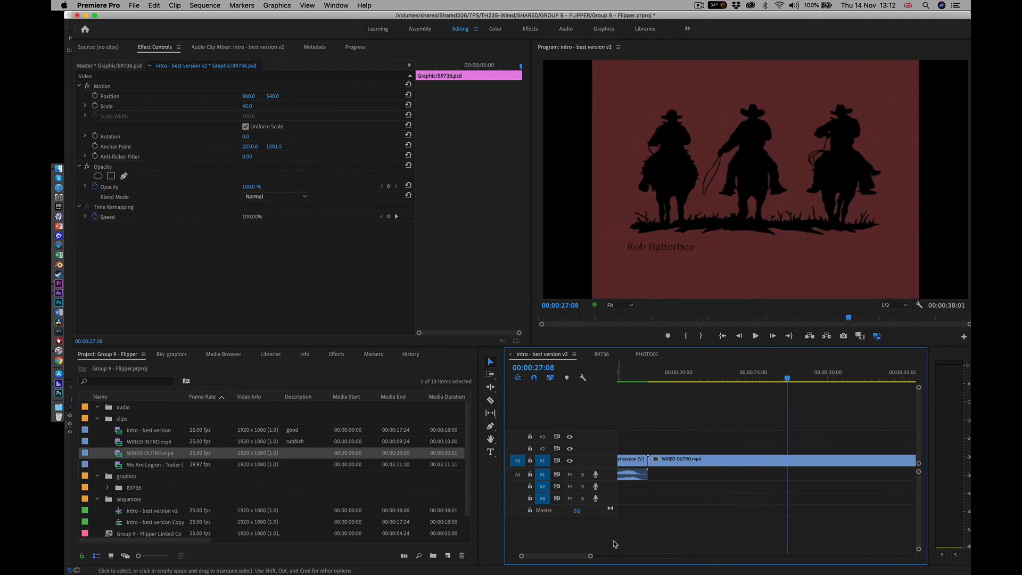
Render the whole intro - best version v2 sequence including the outro clip, and return the playhead to the start
key("backslash")
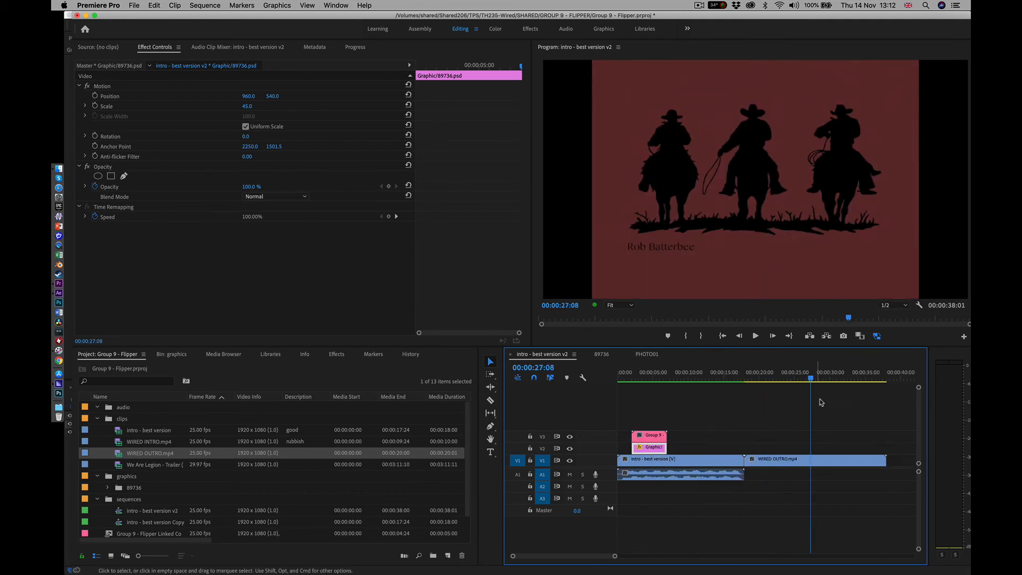
left_click_drag(873, 376, 888, 376)
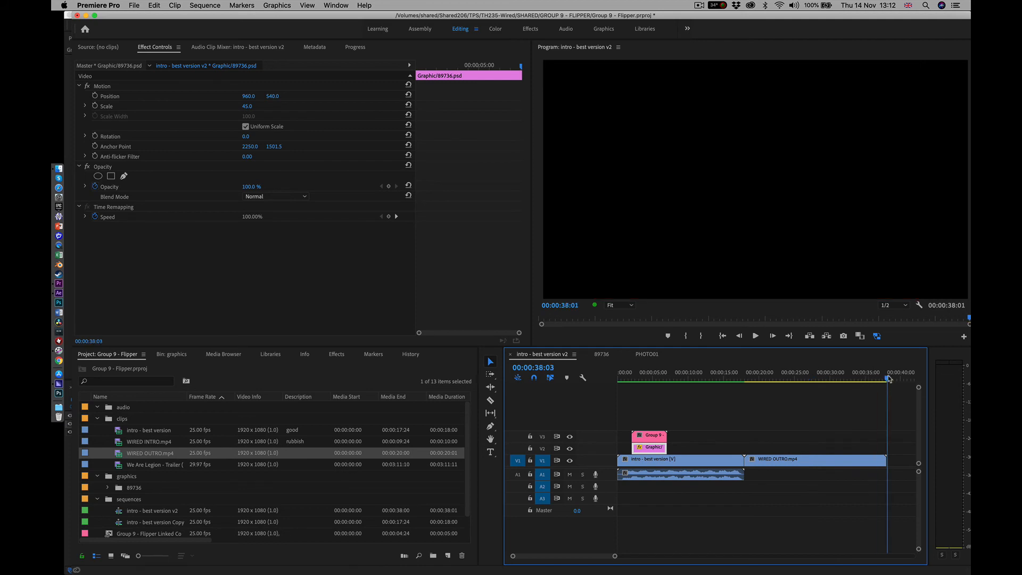
key("Return")
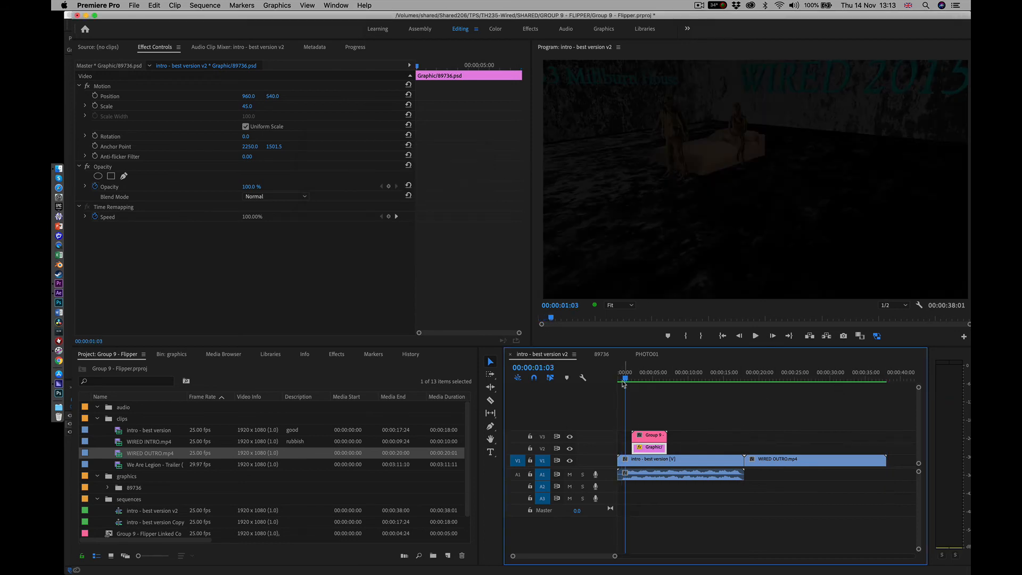
left_click_drag(625, 378, 598, 379)
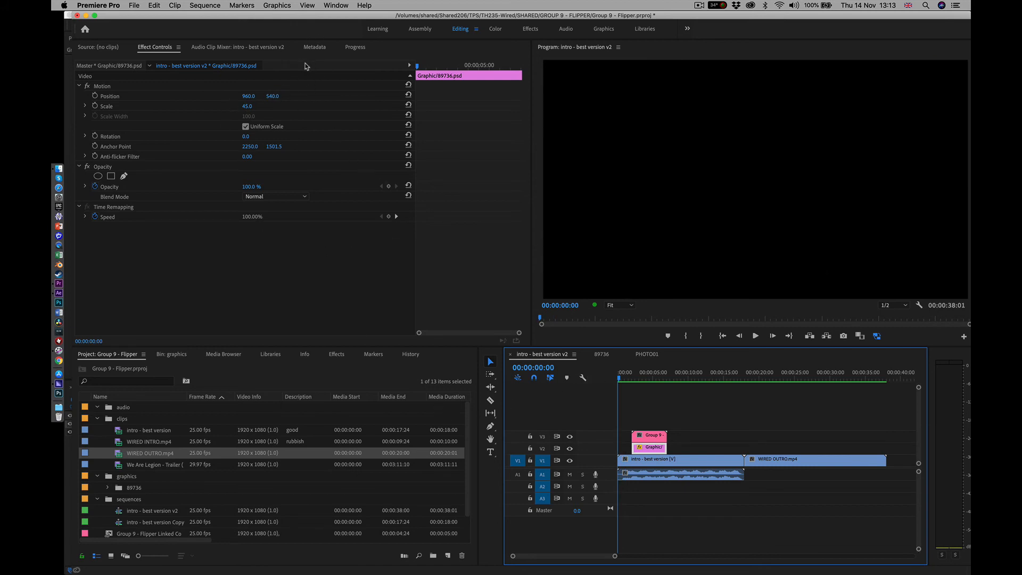
Check the proxy job status, turn proxies off in the program monitor and play the opening of the sequence
left_click(354, 47)
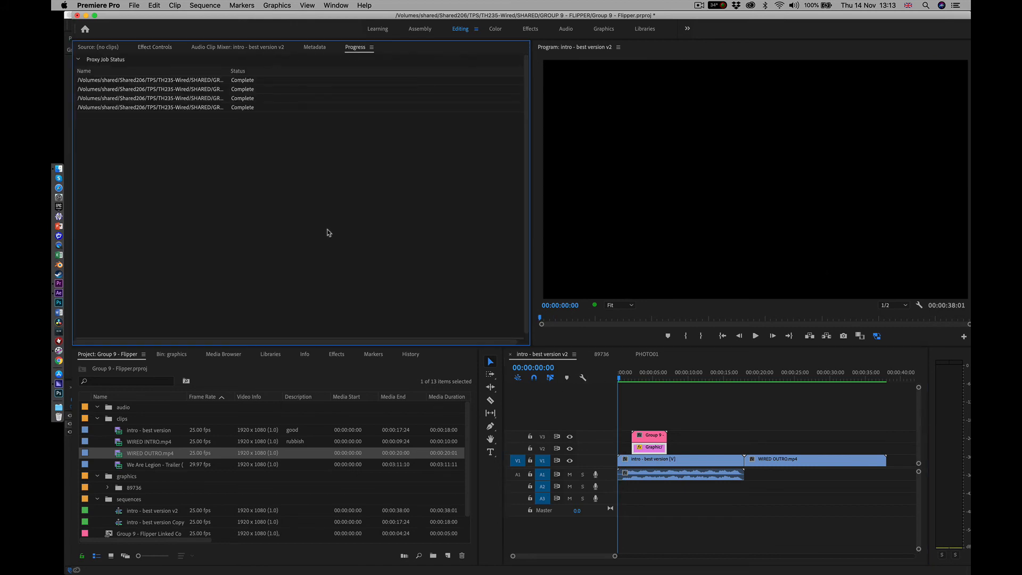
left_click(876, 336)
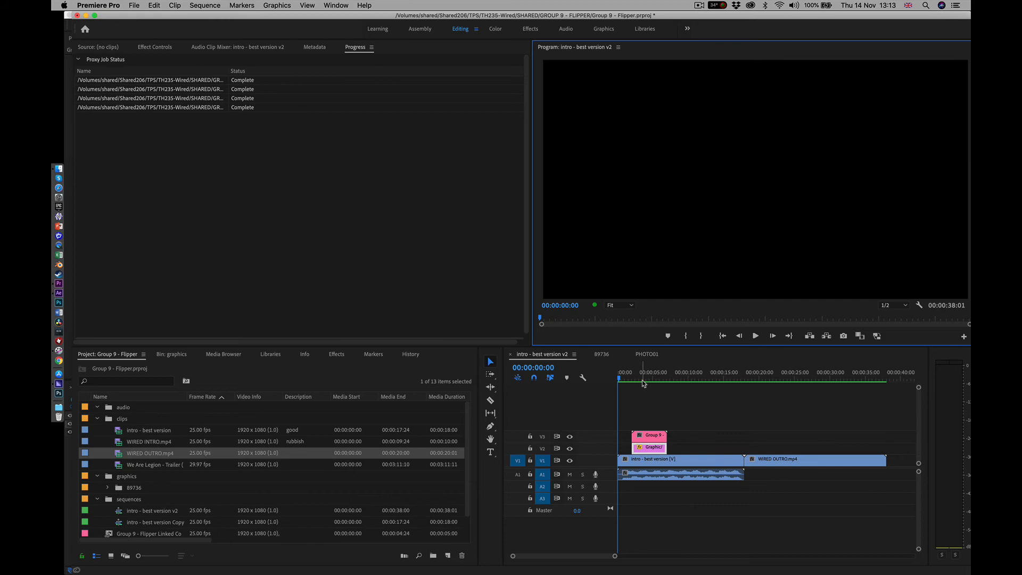
key("space")
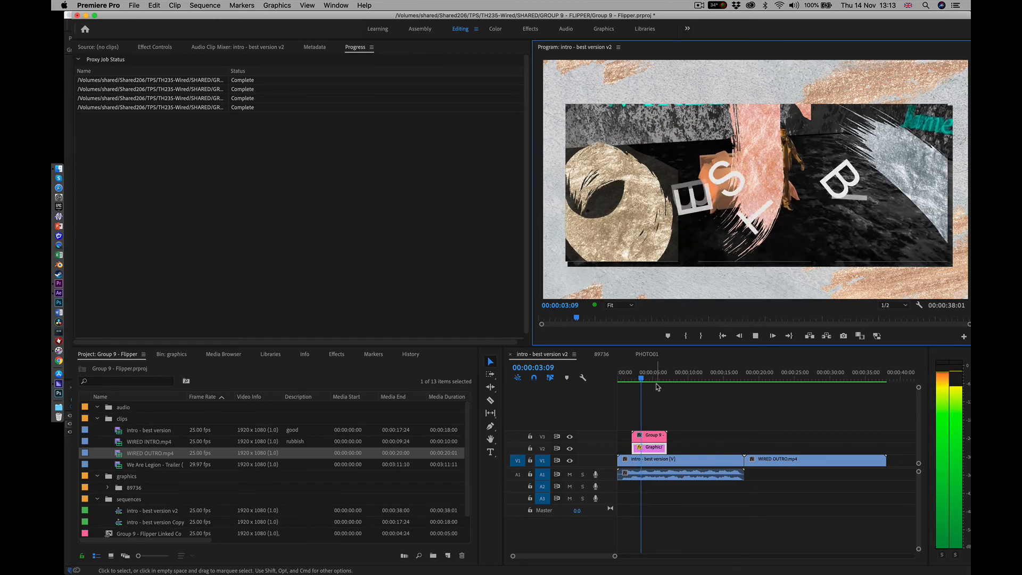
key("space")
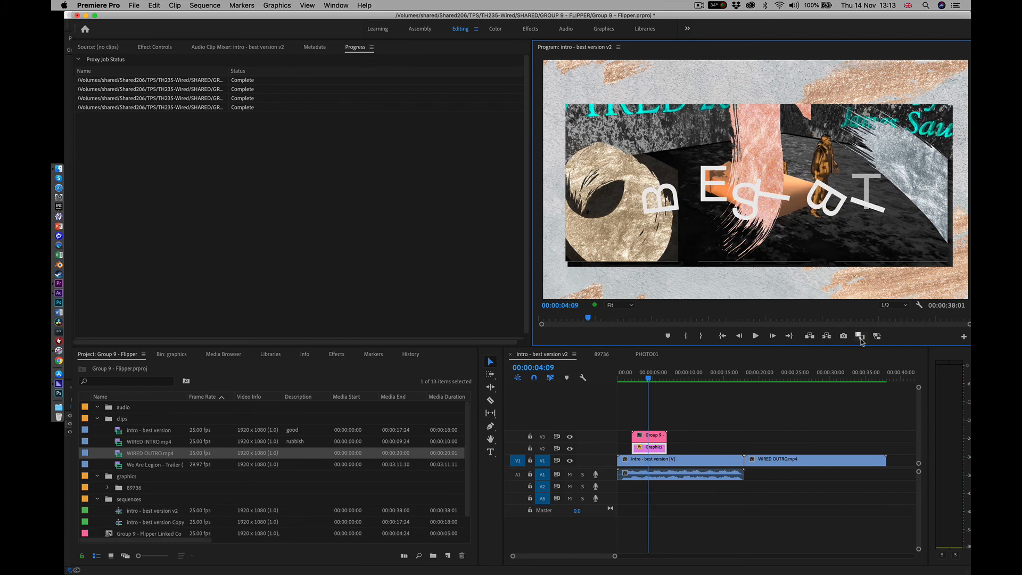
Mark an Out point at 00:00:38:04, return the playhead to the start and save the project
left_click(889, 378)
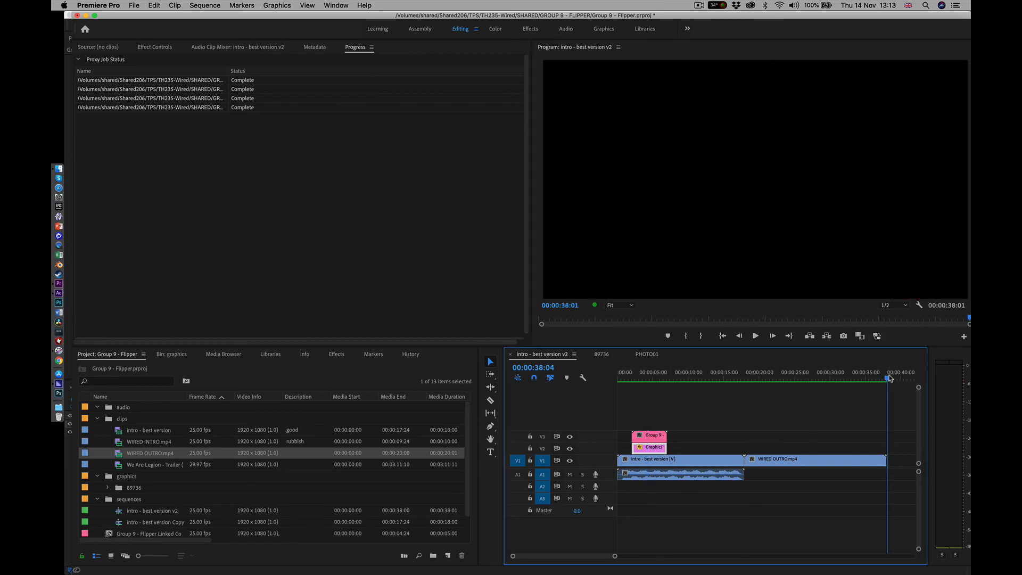
key("o")
left_click_drag(821, 374, 447, 354)
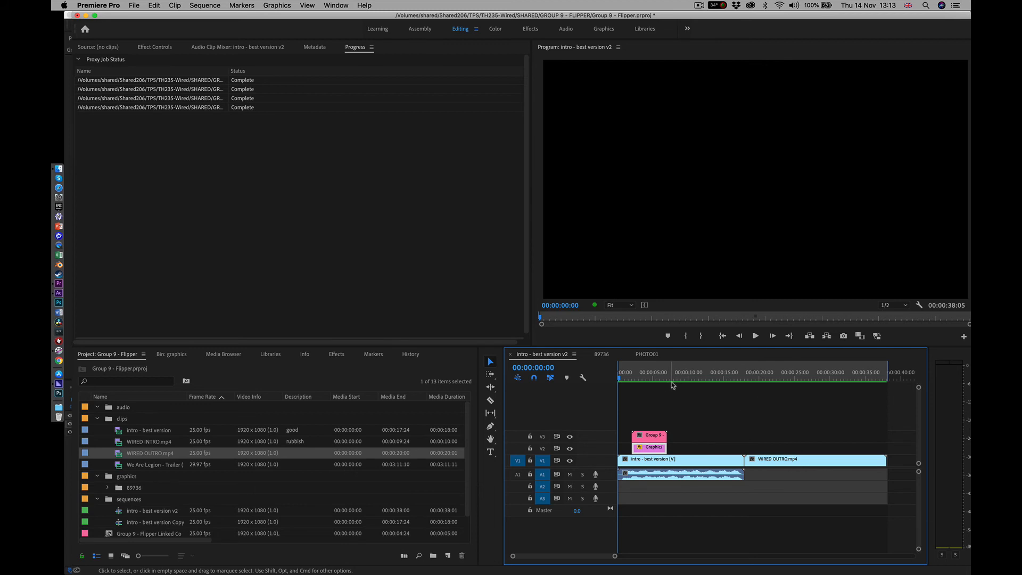
key("super+s")
left_click(138, 7)
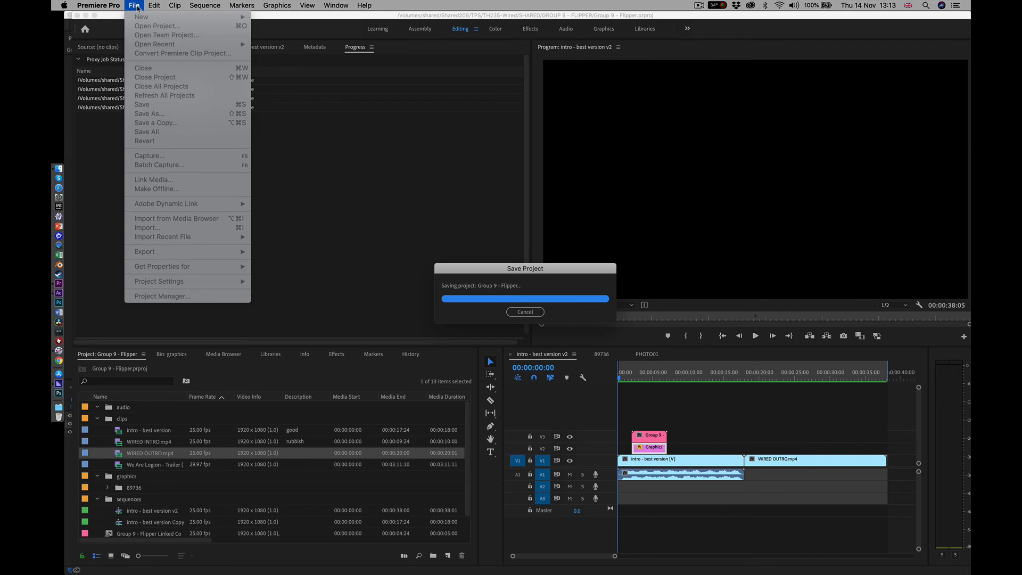
left_click(311, 126)
Set up a media export in QuickTime format with the GoPro CineForm YUV 10-bit preset and enable Use Previews
left_click(134, 5)
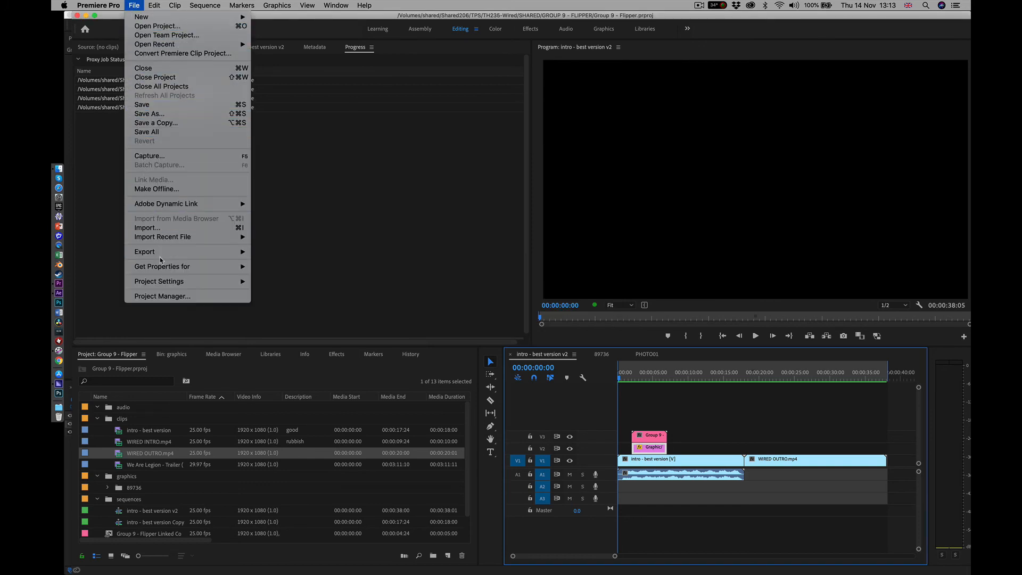
mouse_move(167, 251)
left_click(292, 257)
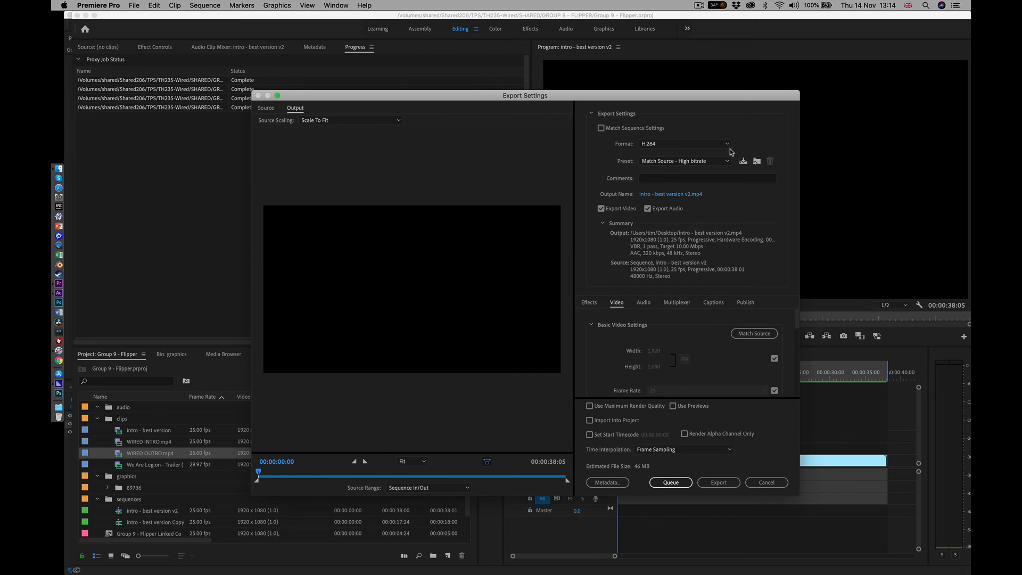
left_click(727, 145)
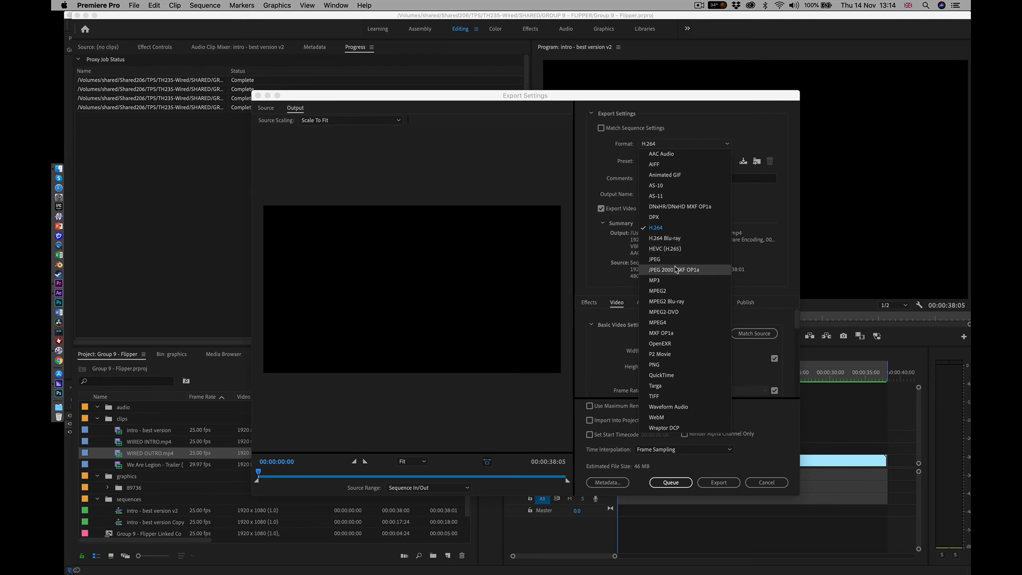
left_click(682, 375)
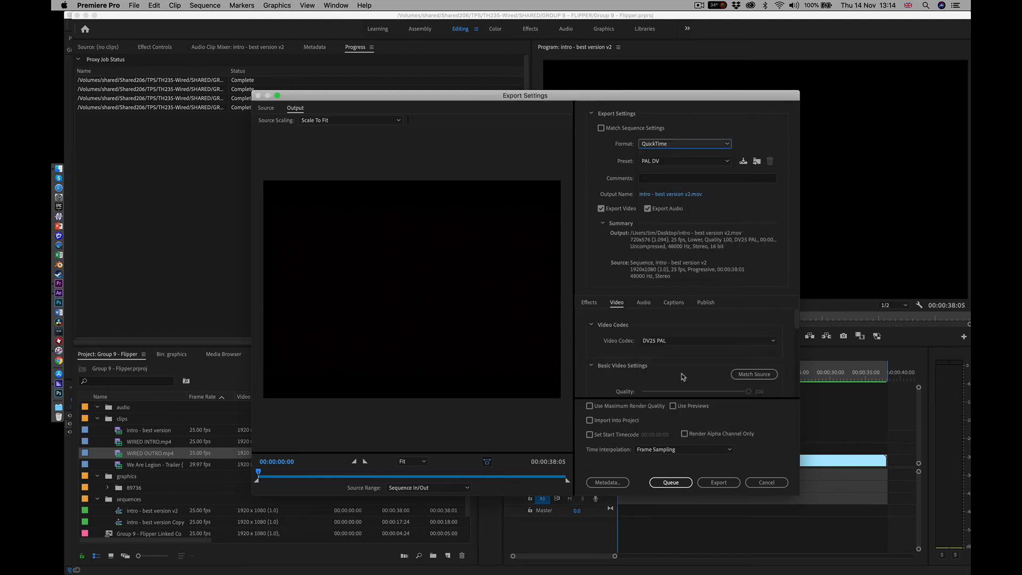
left_click(728, 161)
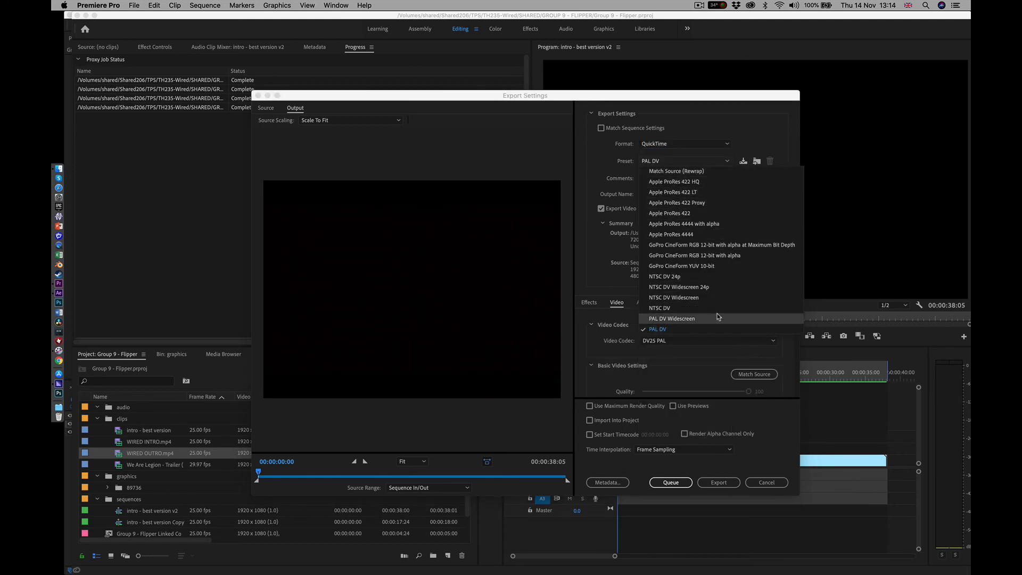
left_click(698, 267)
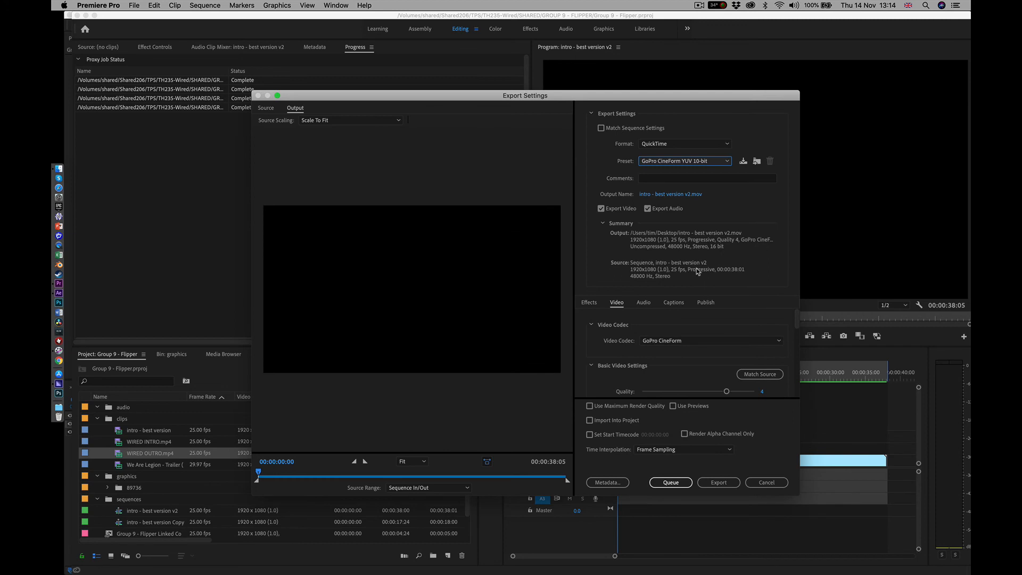
left_click(673, 406)
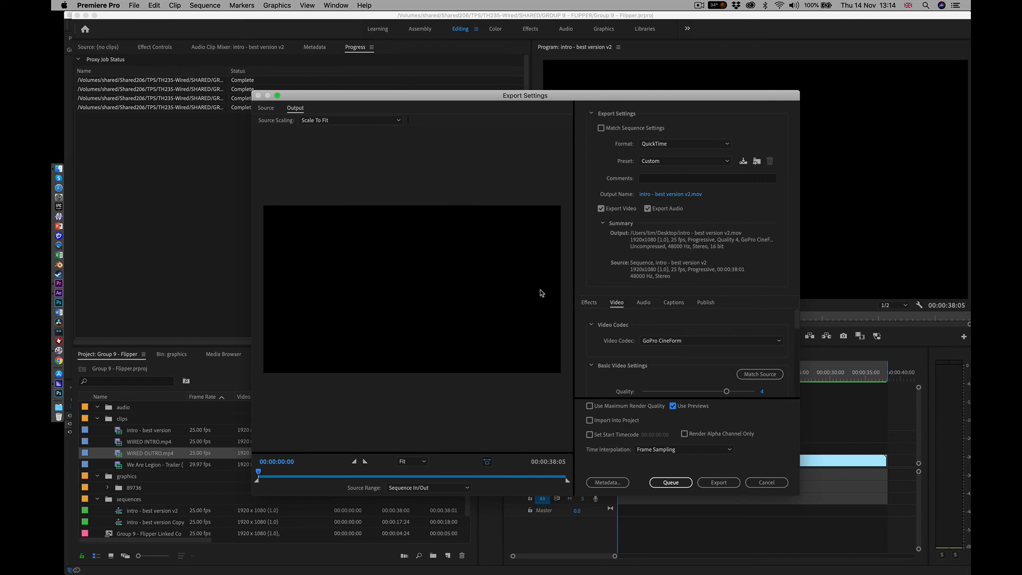
Set the export destination to the EXPORT folder inside GROUP 9 - FLIPPER, keeping the file name intro - best version v2
left_click(659, 195)
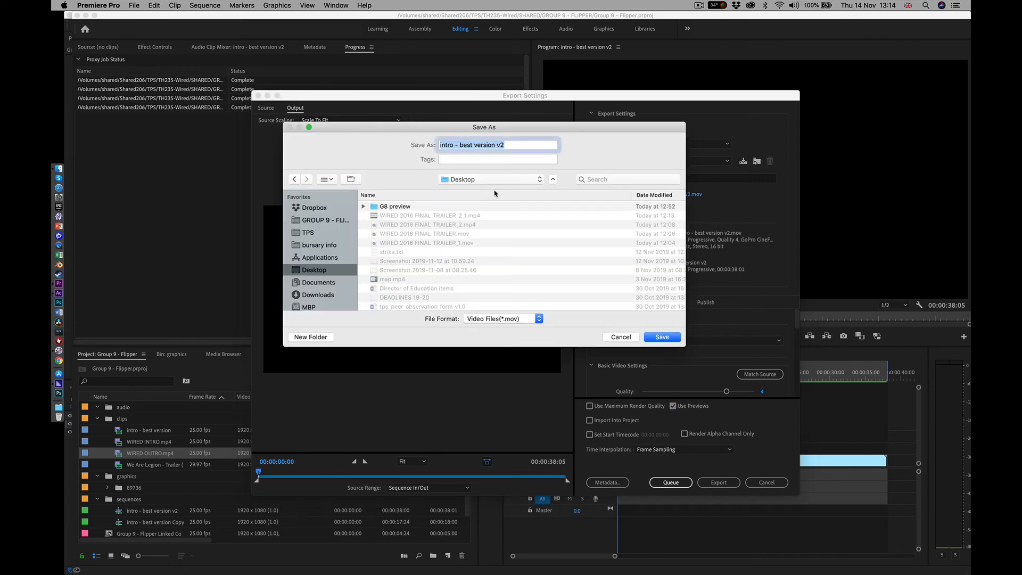
left_click(307, 220)
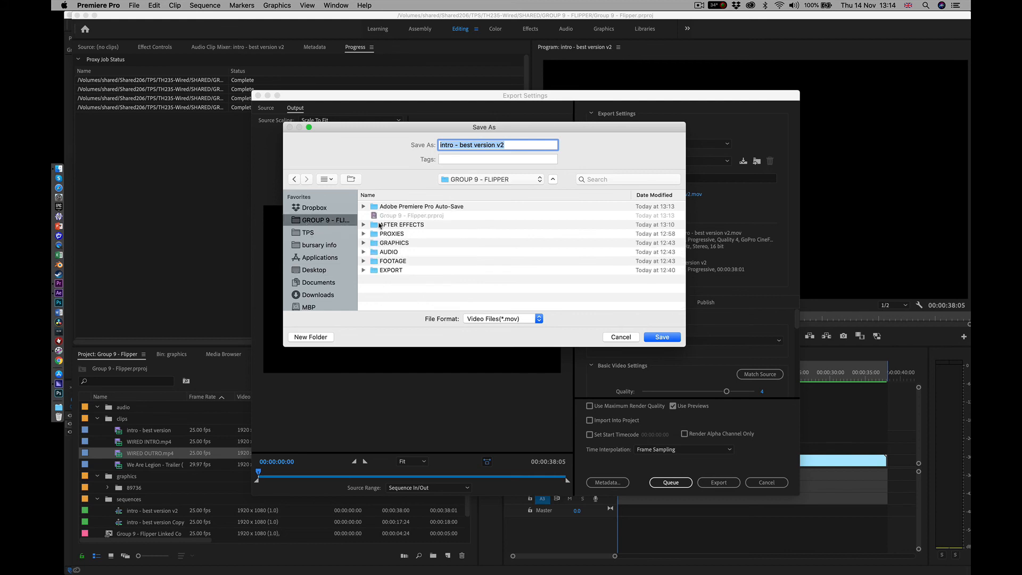
left_click(389, 272)
double_click(389, 272)
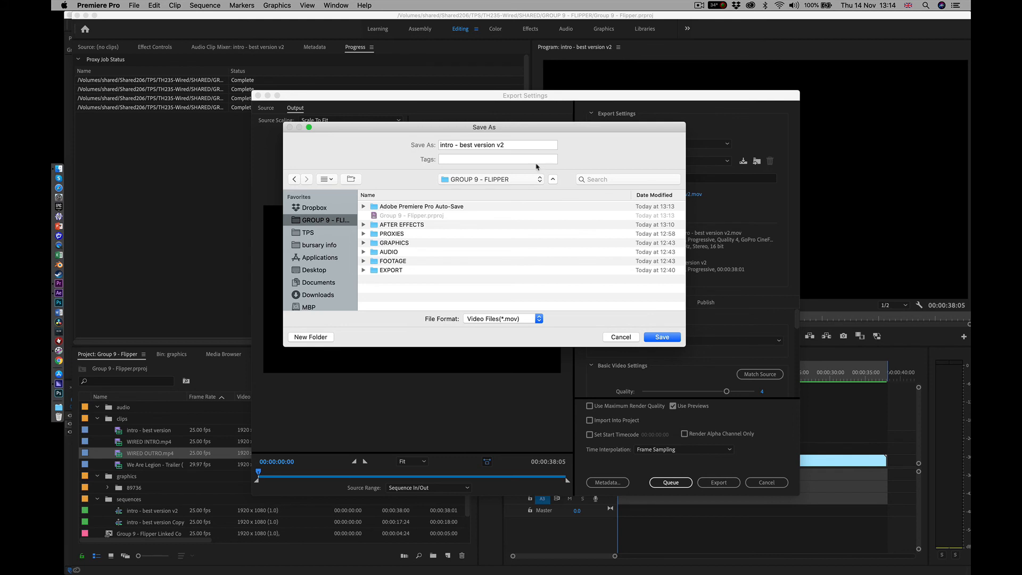
left_click(513, 144)
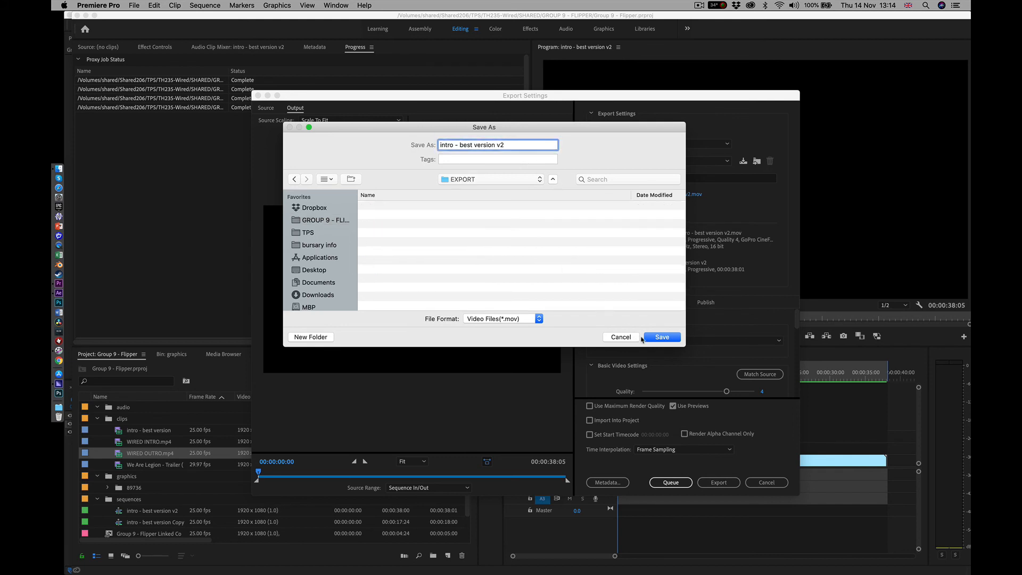
left_click(660, 336)
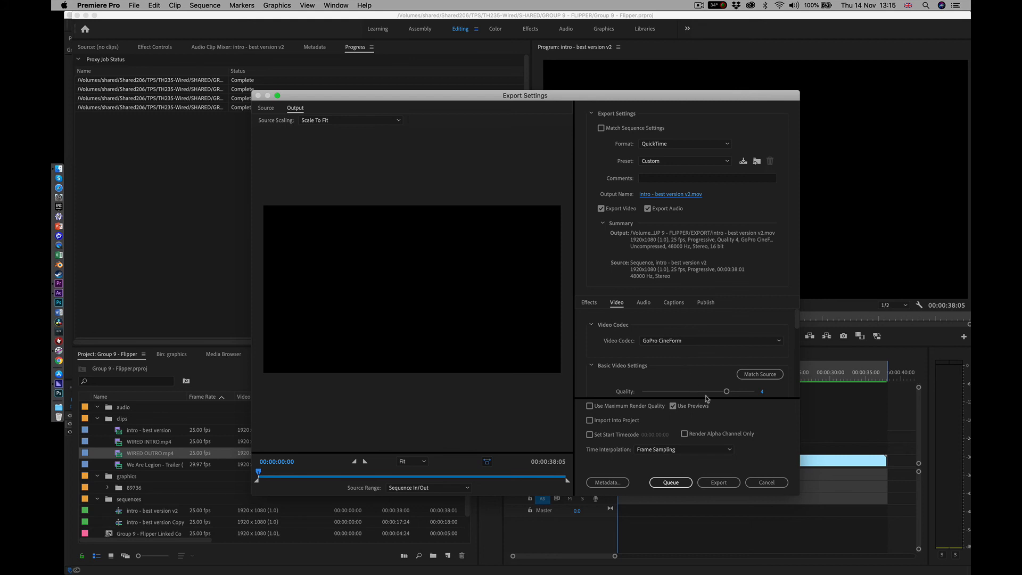
Send the export to the Media Encoder queue and start encoding intro - best version v2
left_click(671, 482)
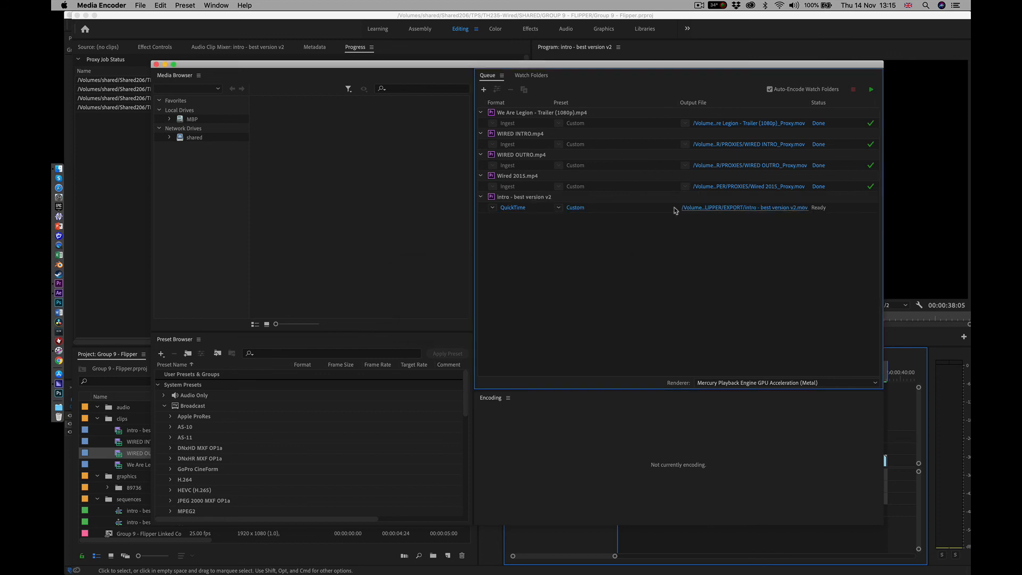
left_click(640, 212)
left_click(538, 217)
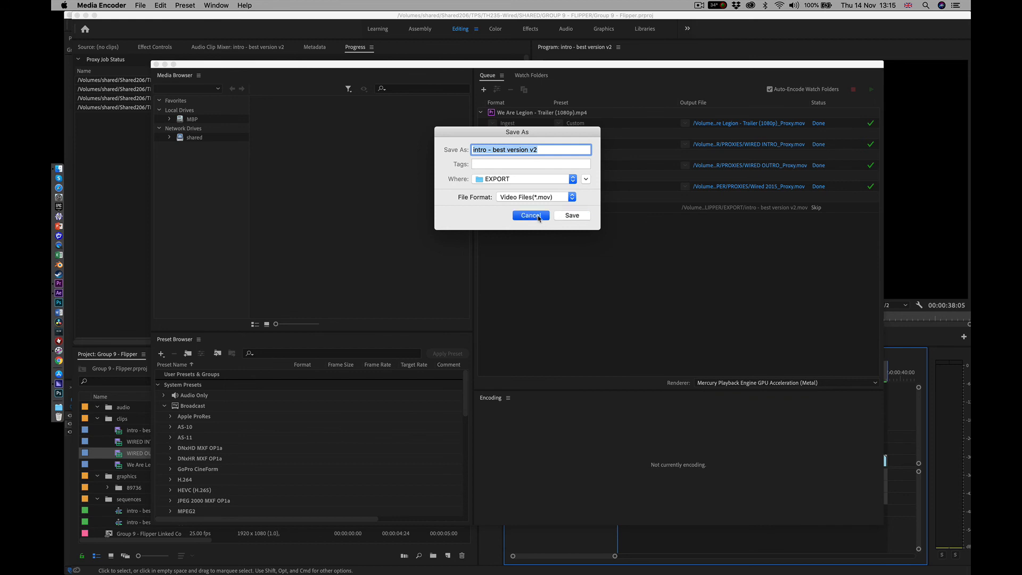
left_click(640, 210)
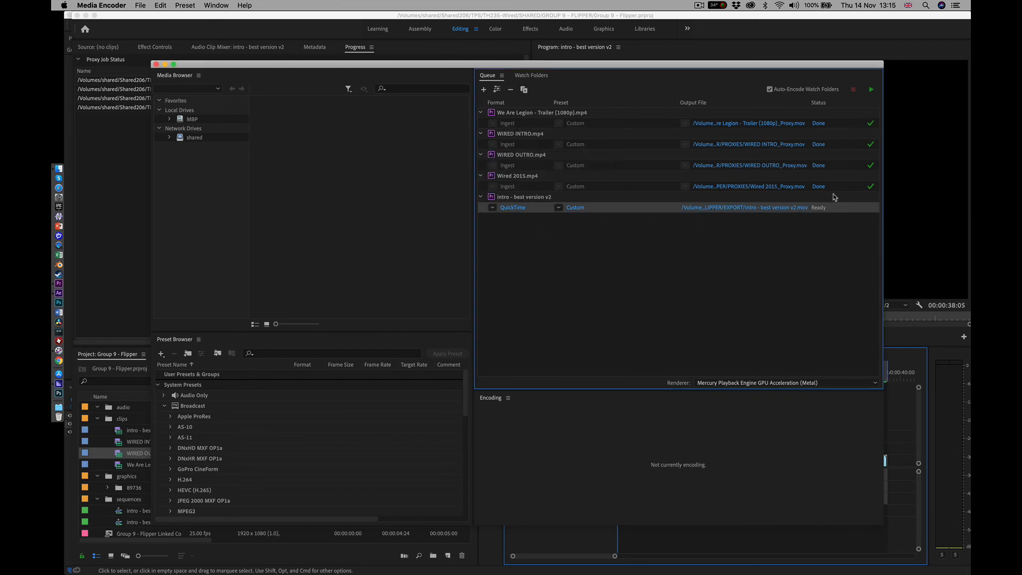
left_click(870, 90)
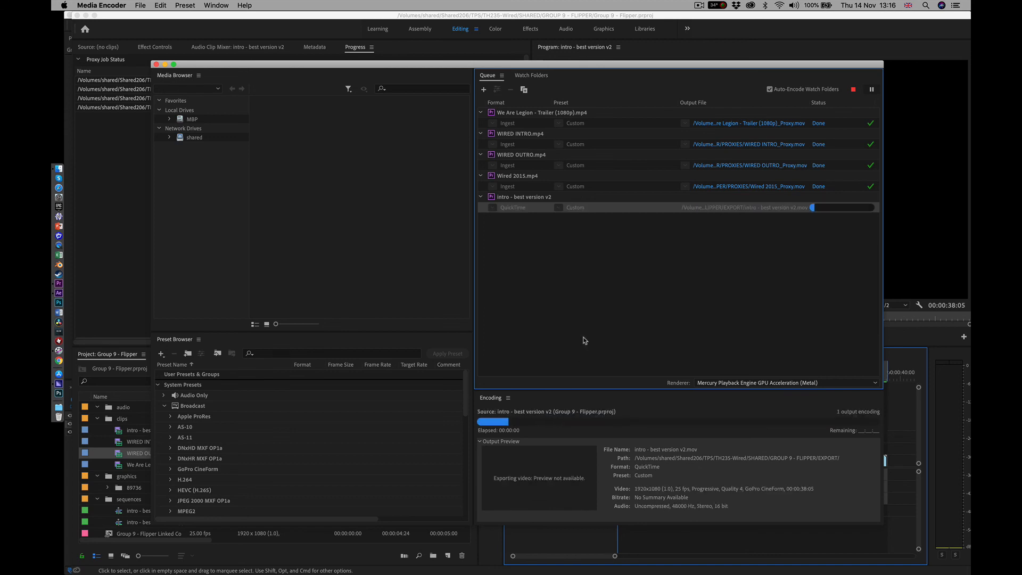
Switch back to Premiere Pro, scrub through the start of the sequence and bring up the Source monitor
left_click(110, 206)
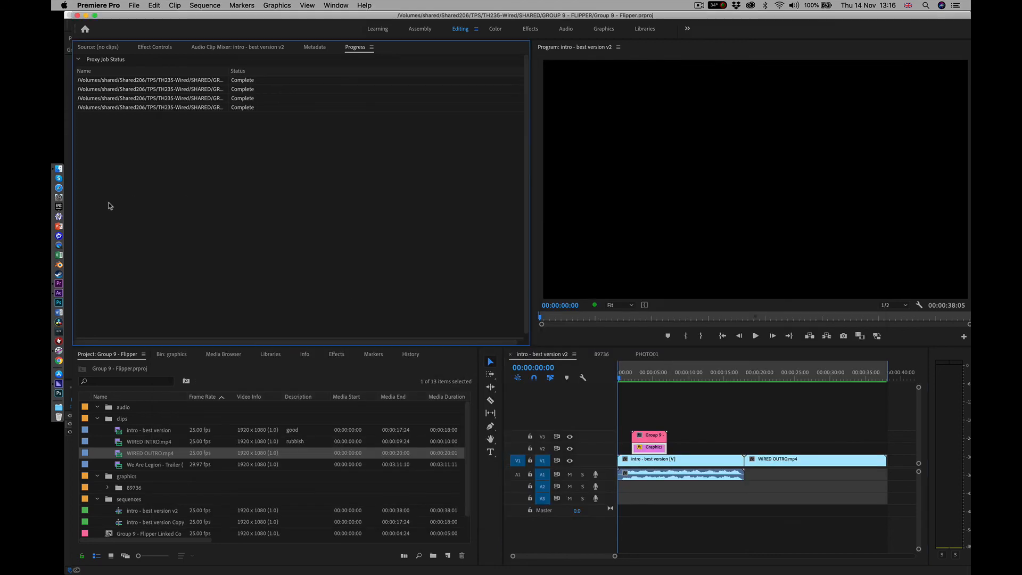
left_click_drag(654, 376, 746, 382)
left_click_drag(699, 384, 620, 393)
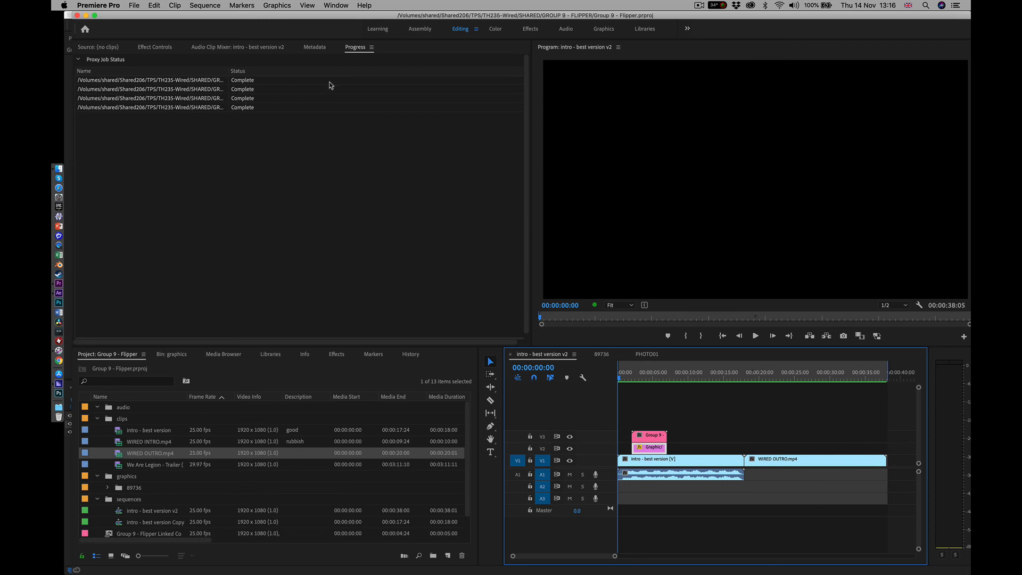
left_click(101, 47)
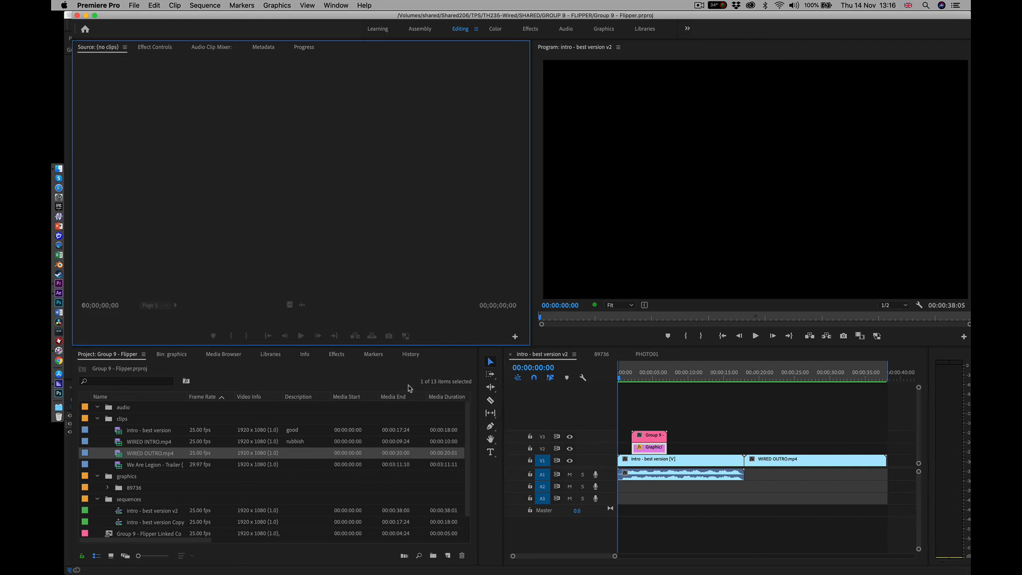
Check the encoding progress in Media Encoder and look in the project's EXPORT folder in Finder for the output file
left_click(59, 170)
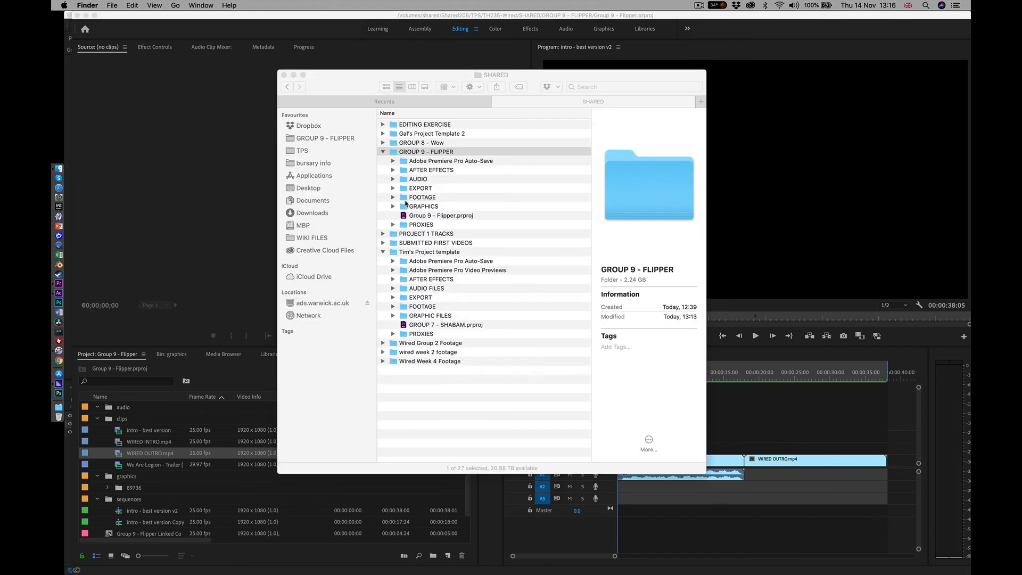
left_click(343, 139)
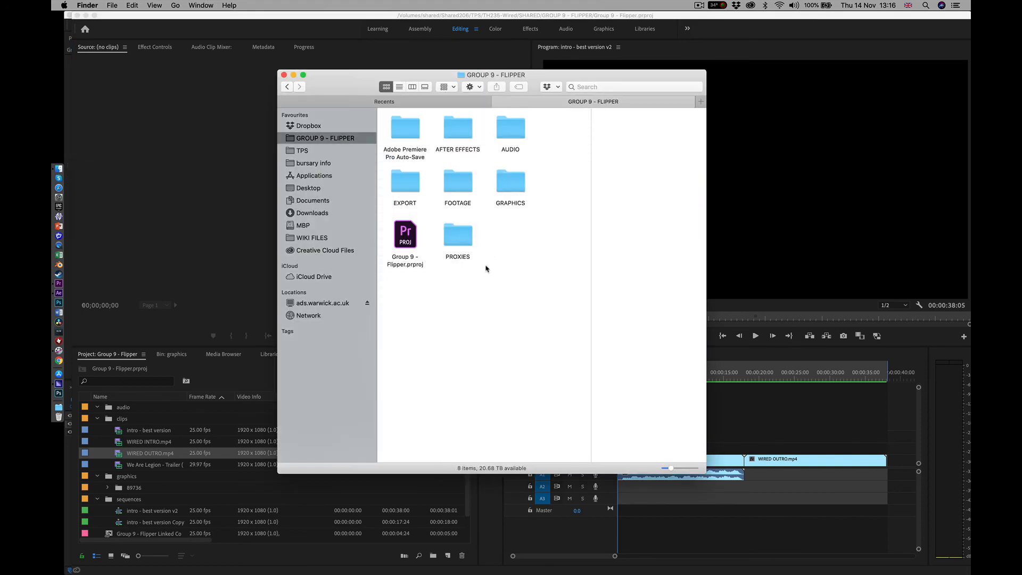
key("super+Tab")
key("super+Tab")
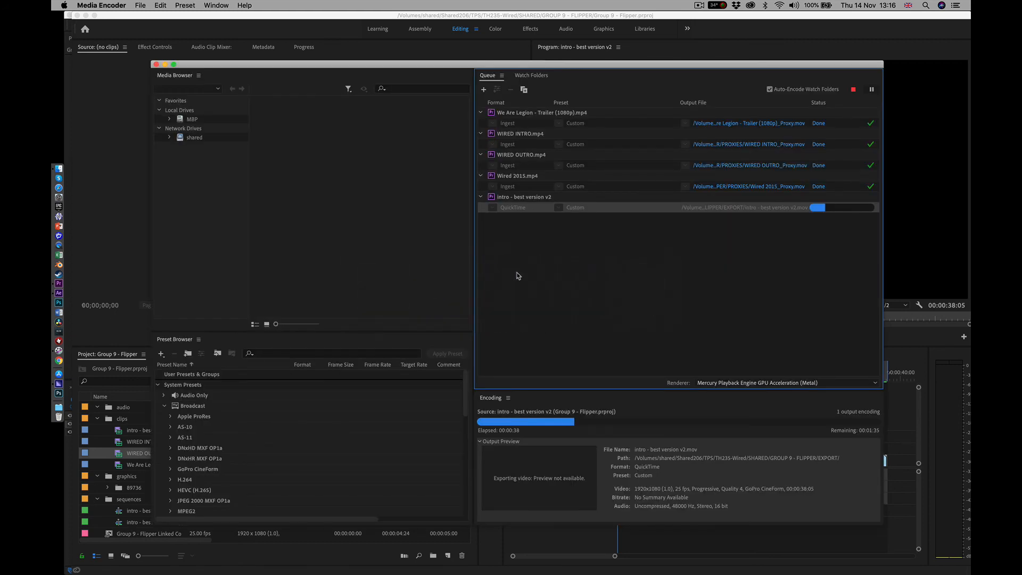
key("super+Tab")
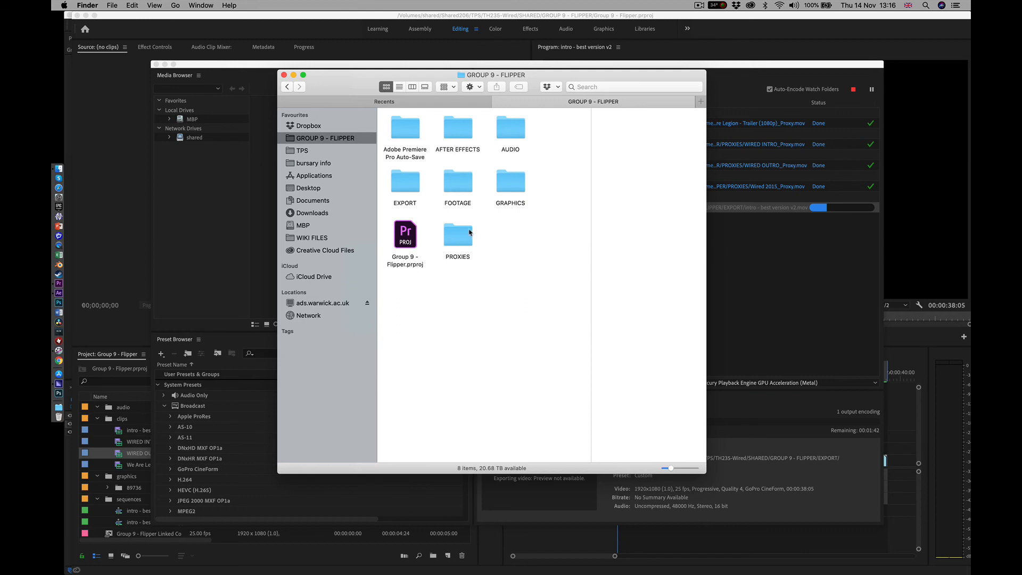
double_click(404, 186)
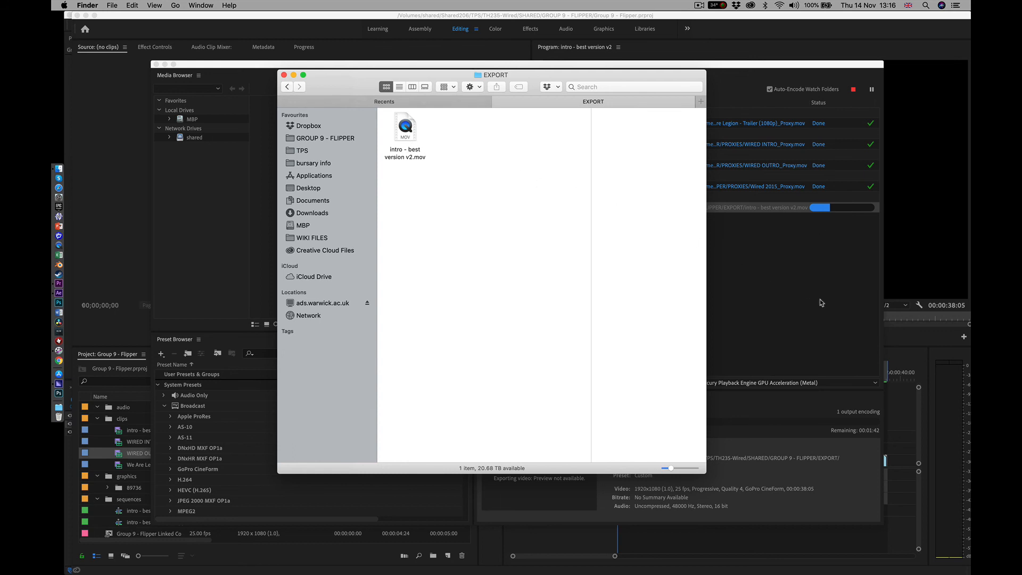
left_click(284, 76)
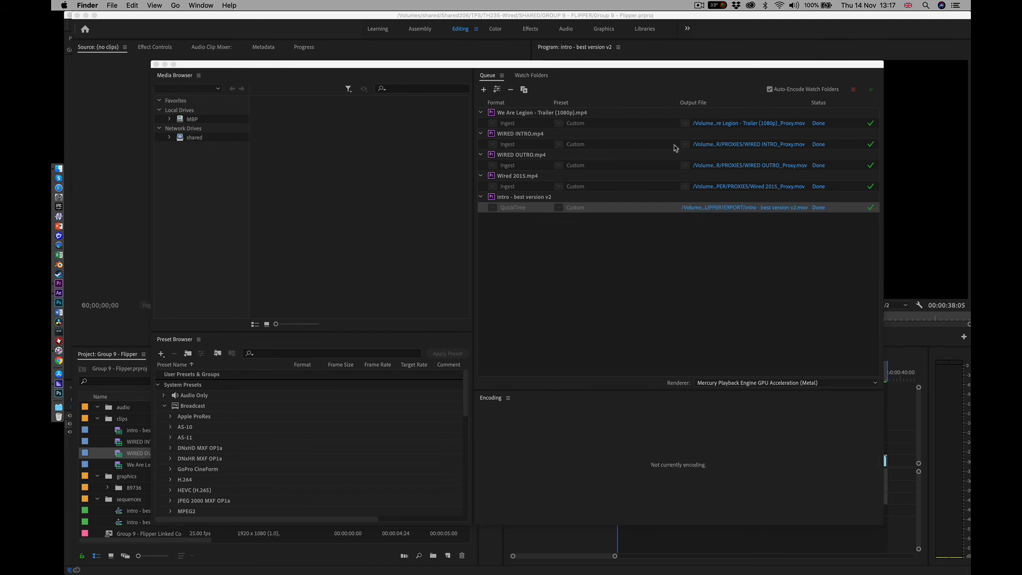
left_click(698, 6)
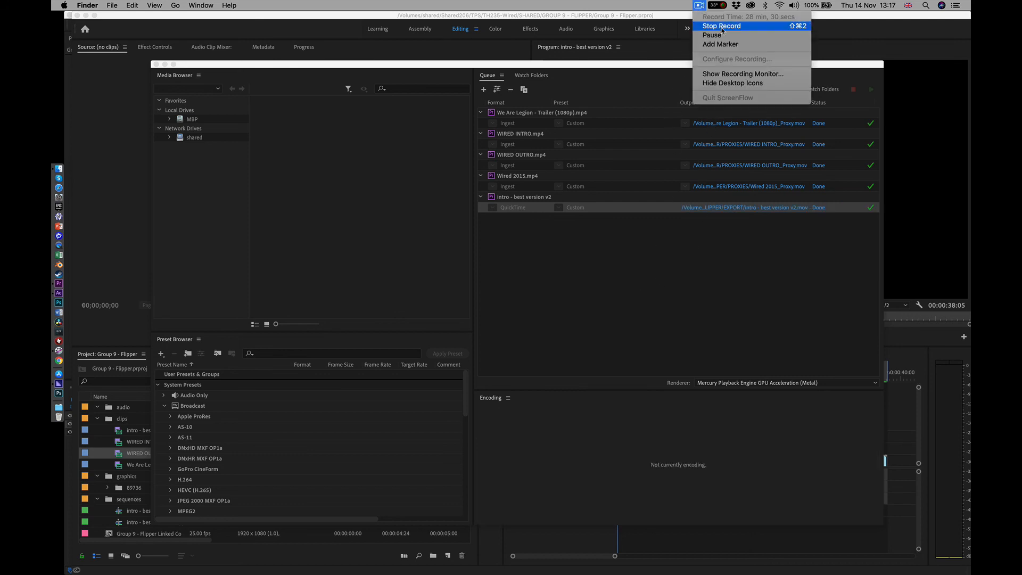